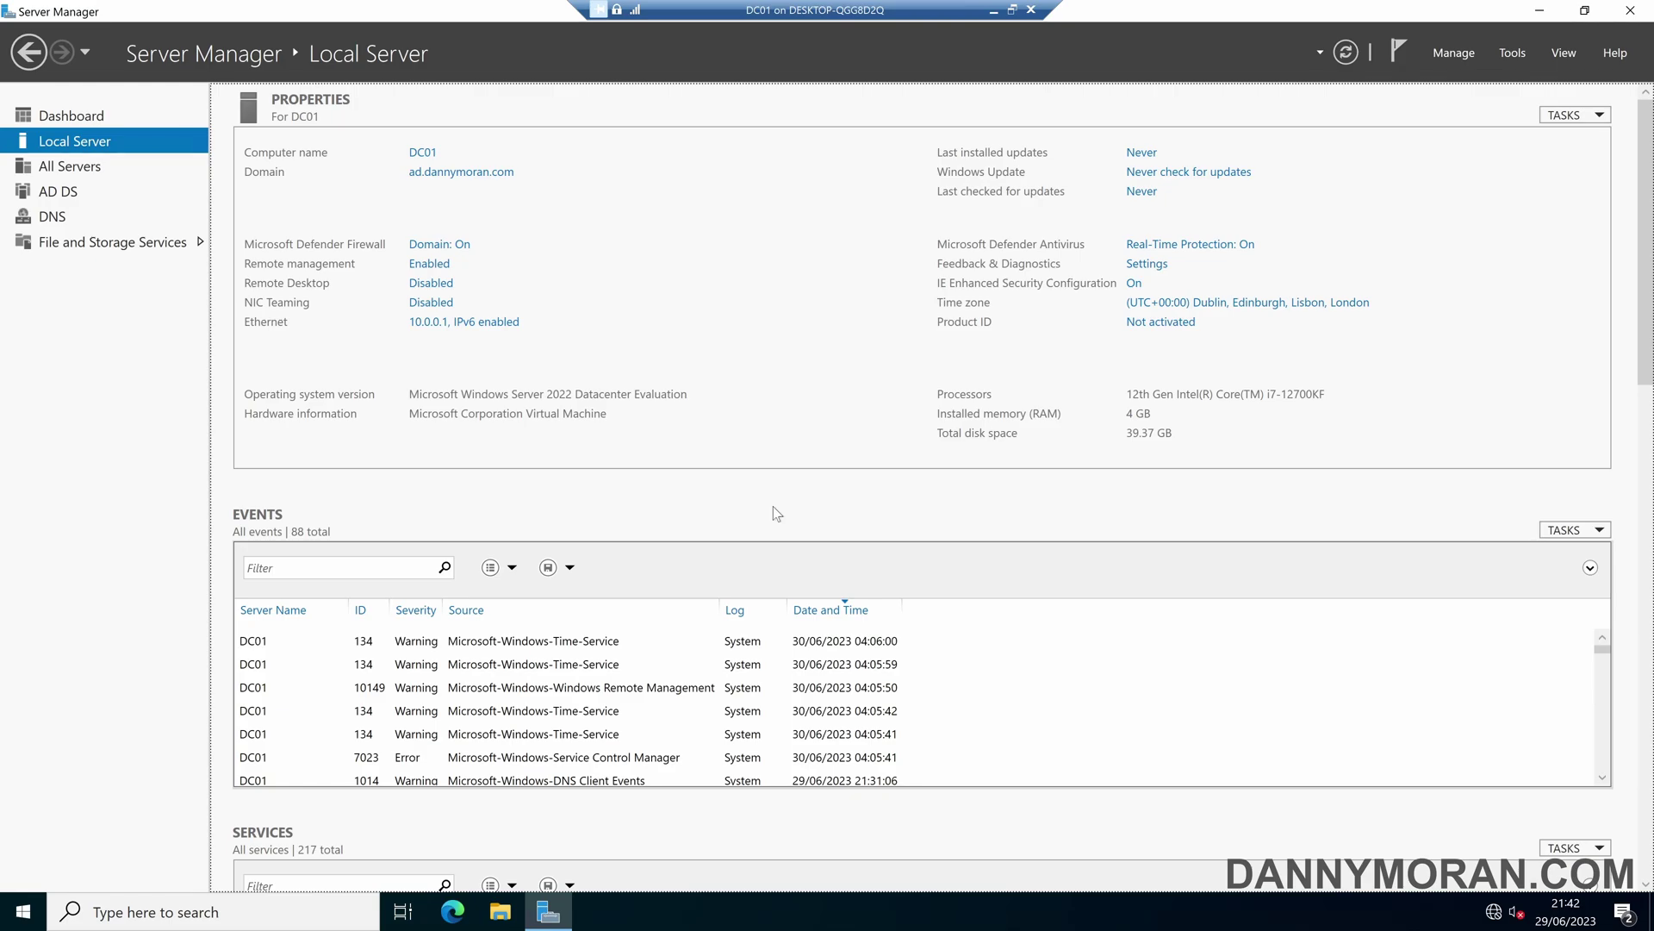
Open two This PC windows, move one up and left, then show the desktop.
key("super+e")
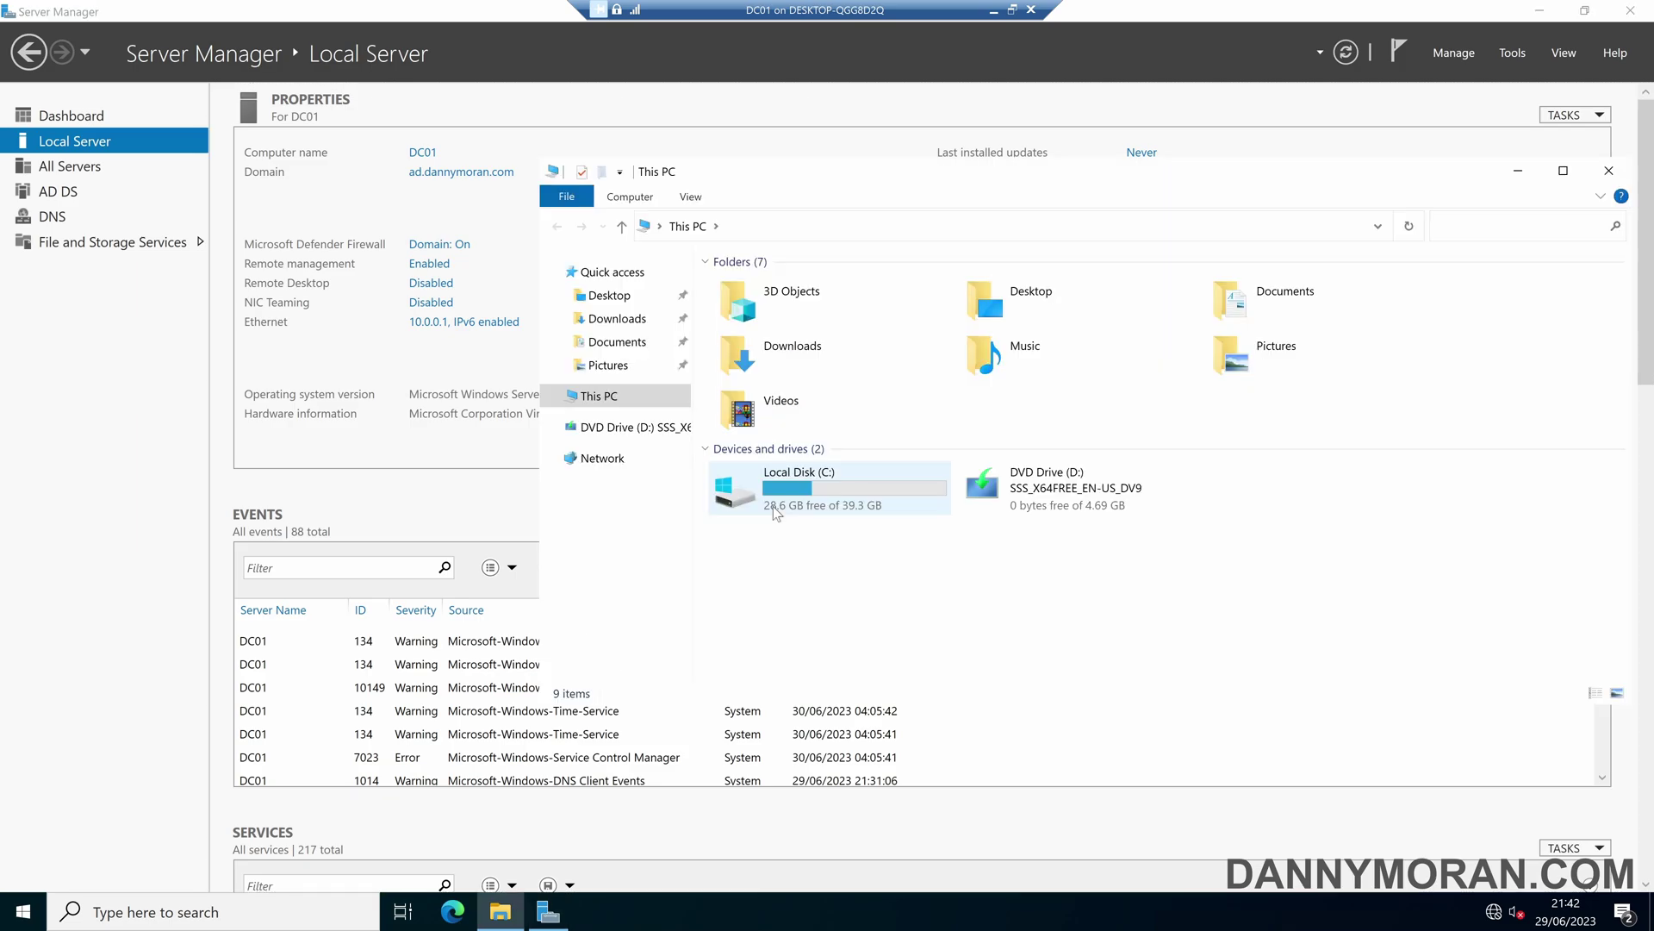
key("super+e")
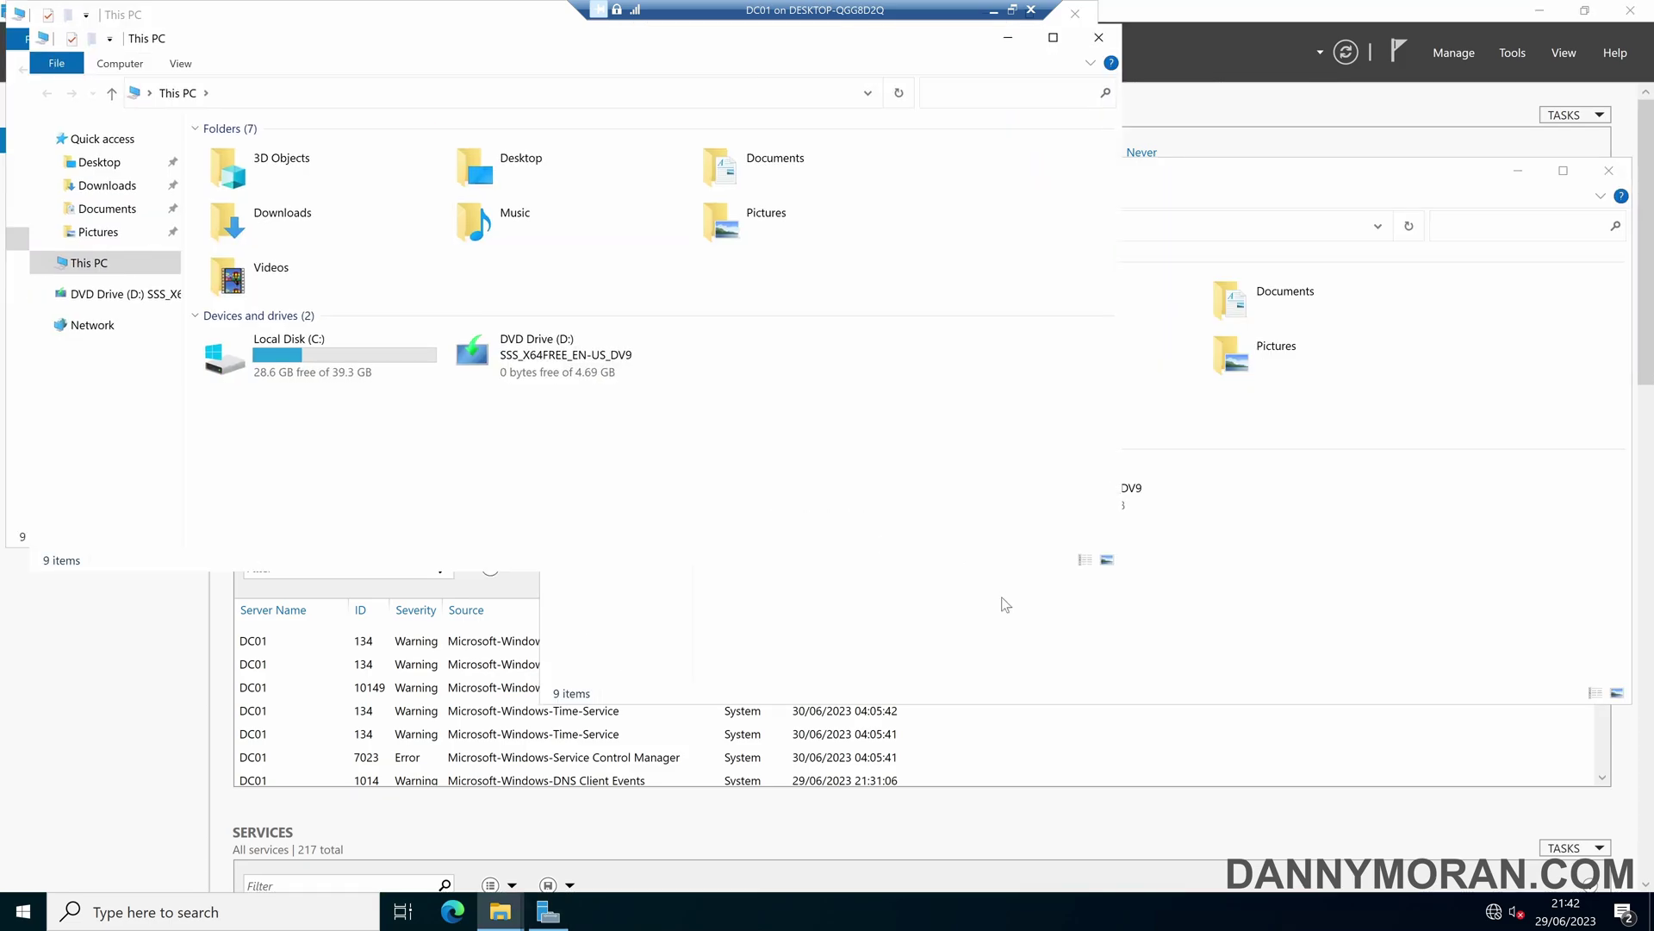
left_click(1159, 172)
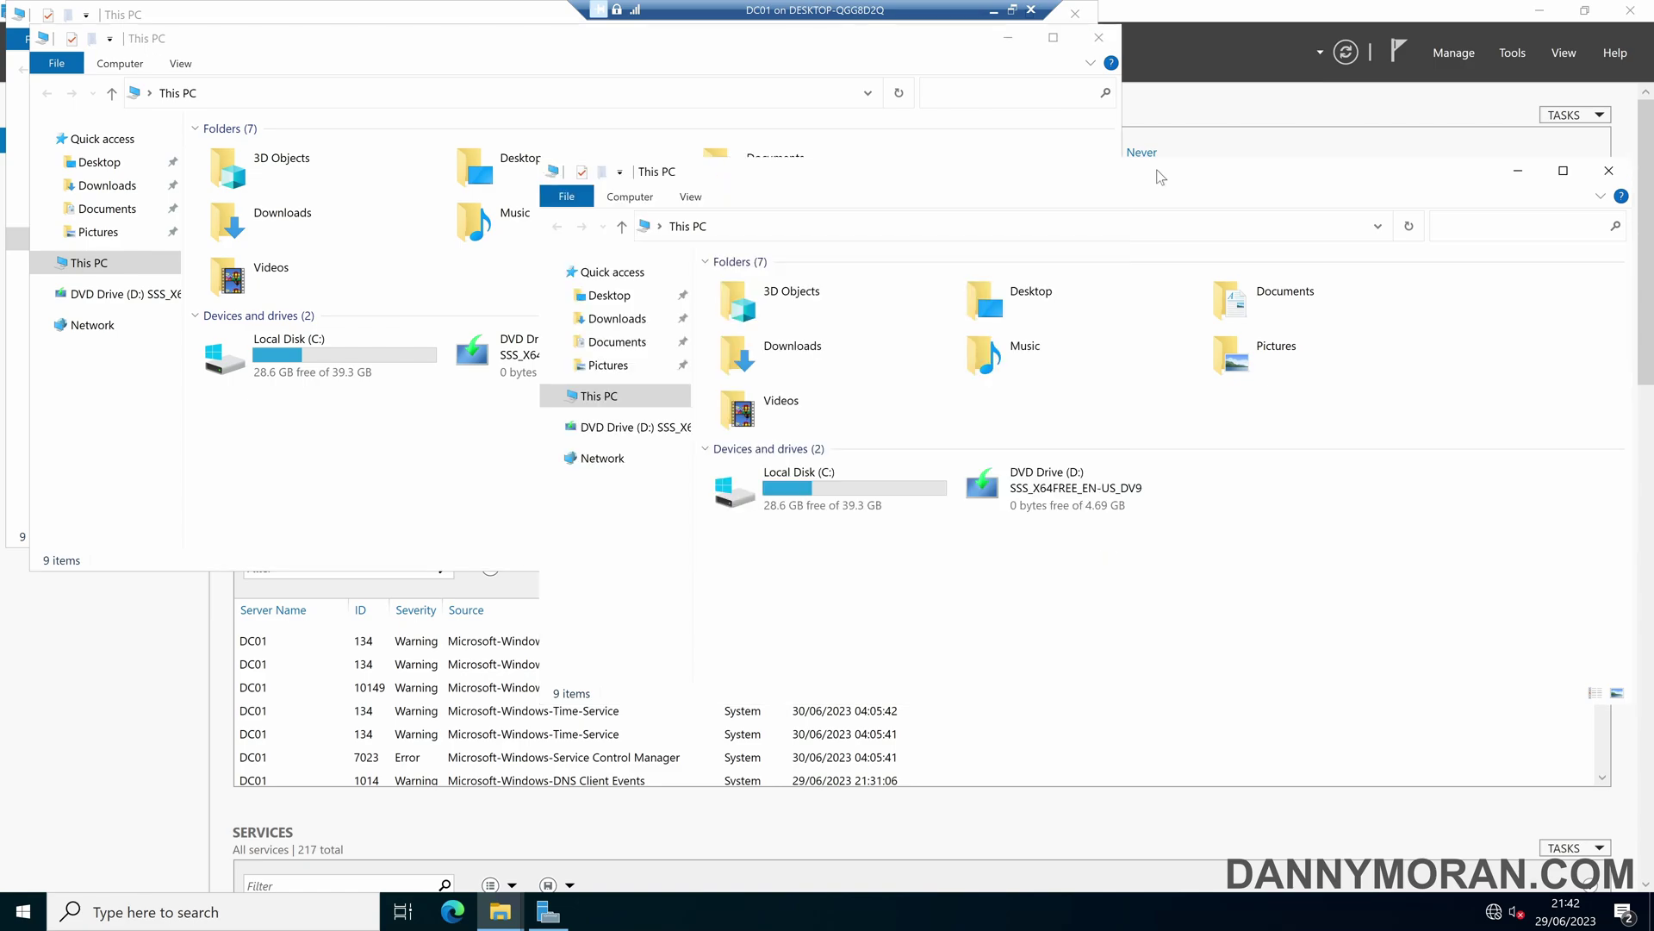
left_click_drag(1186, 173, 1103, 145)
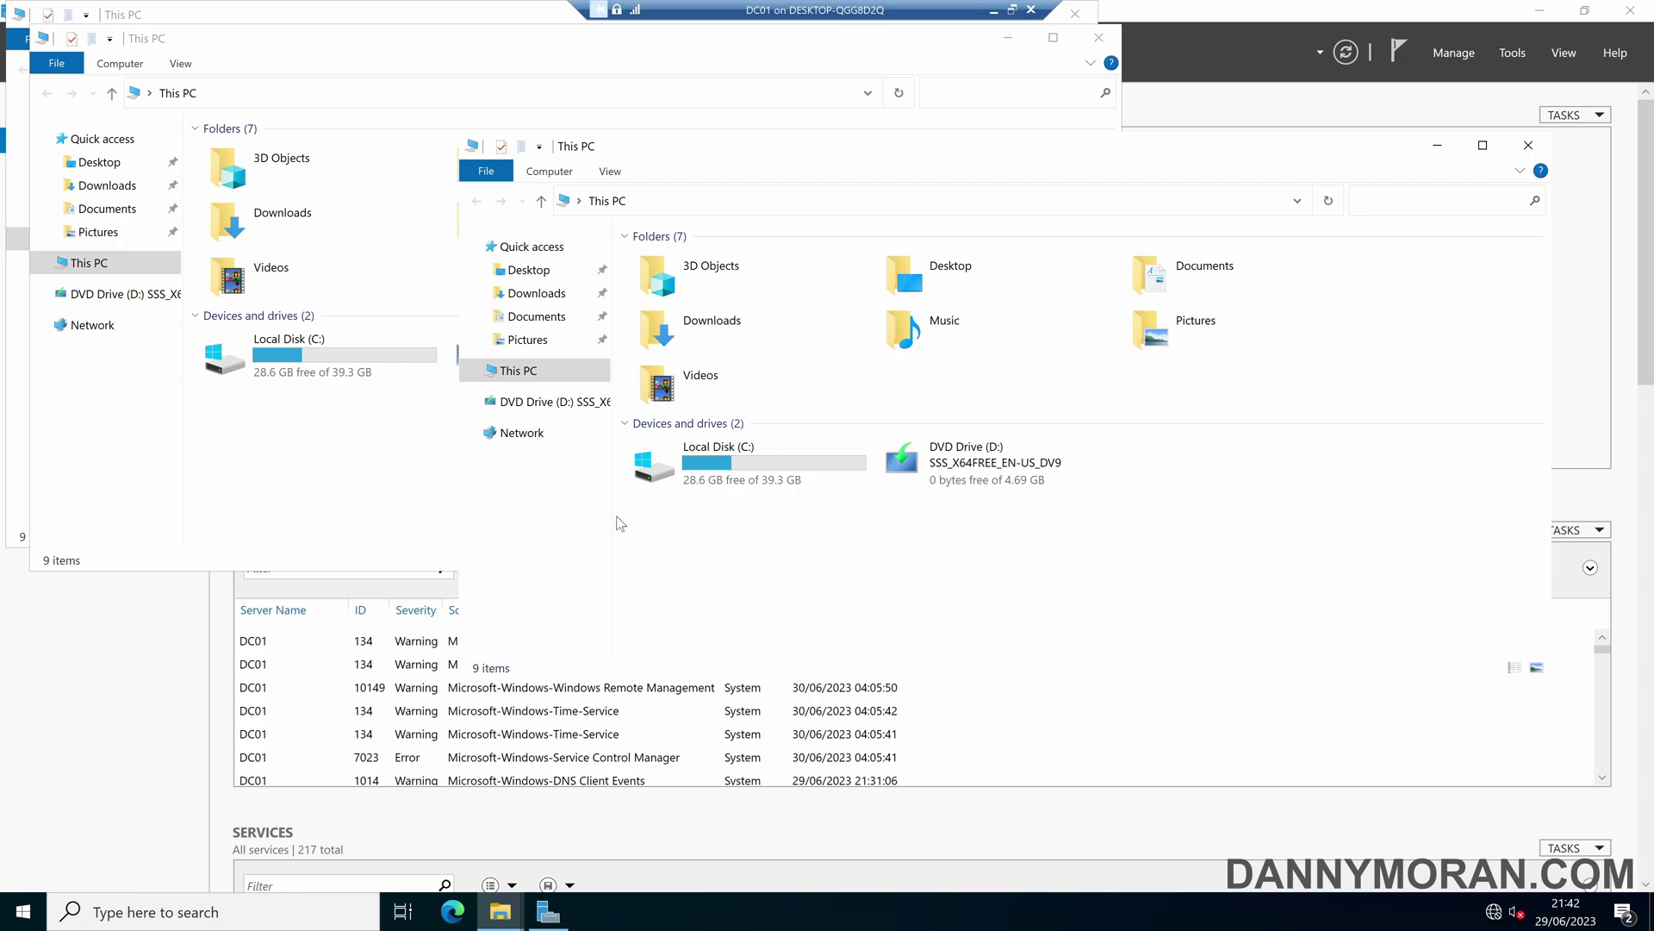
key("super+d")
Open Personalization > Colors in Settings and scroll to the accent colour surface options.
right_click(630, 460)
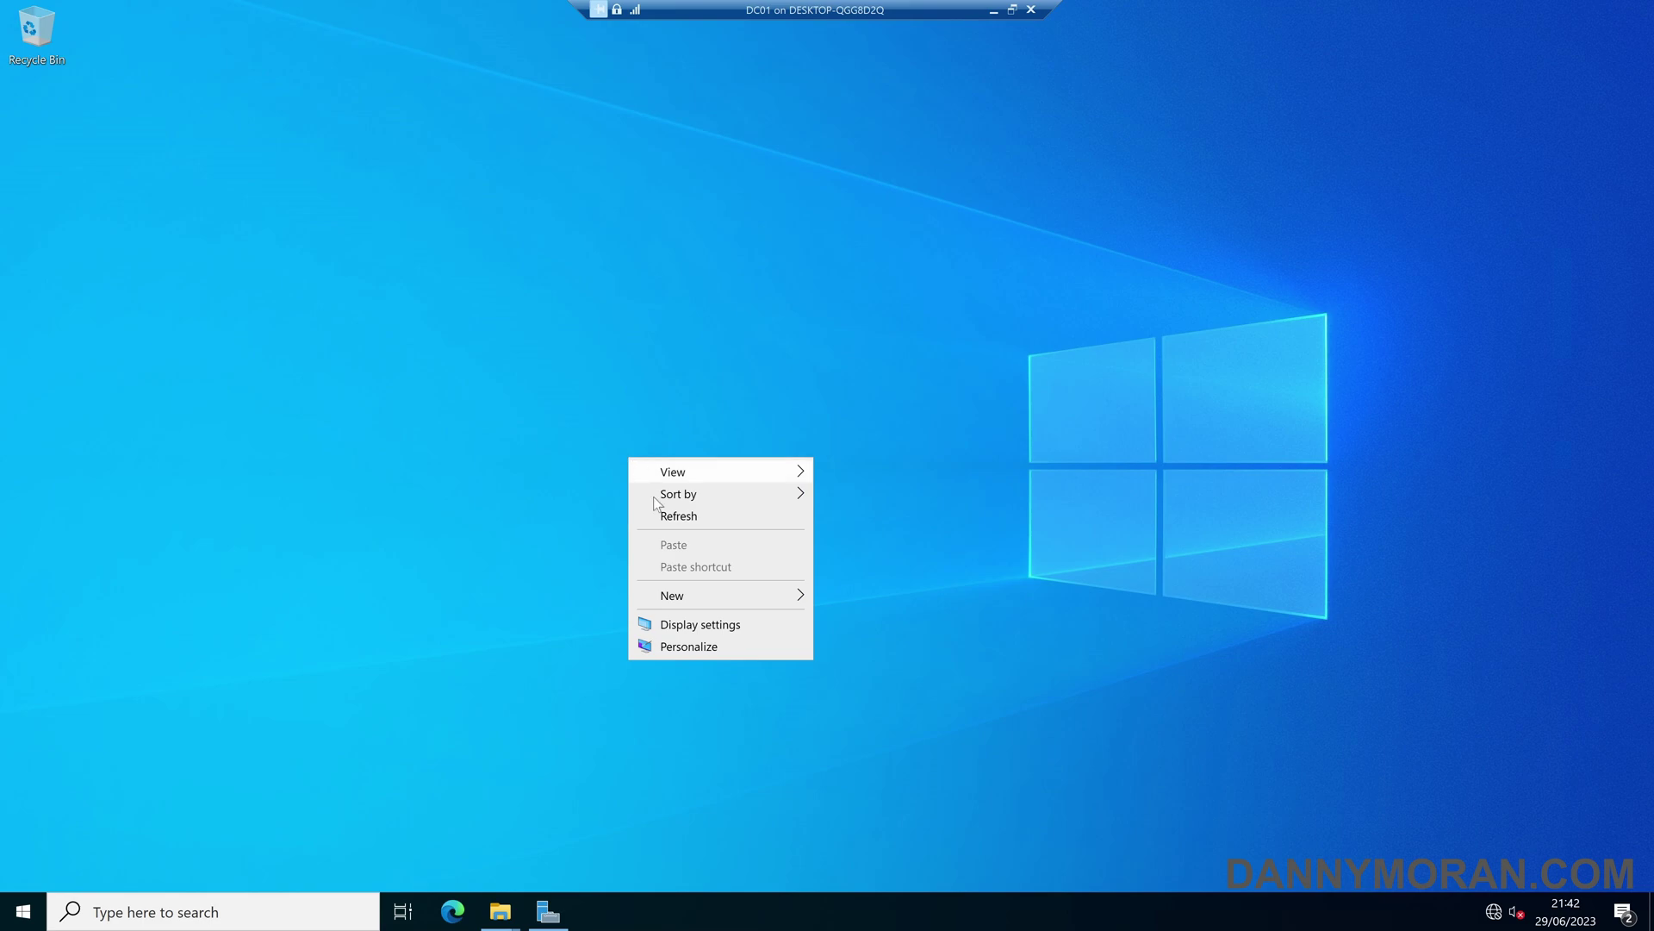
left_click(719, 652)
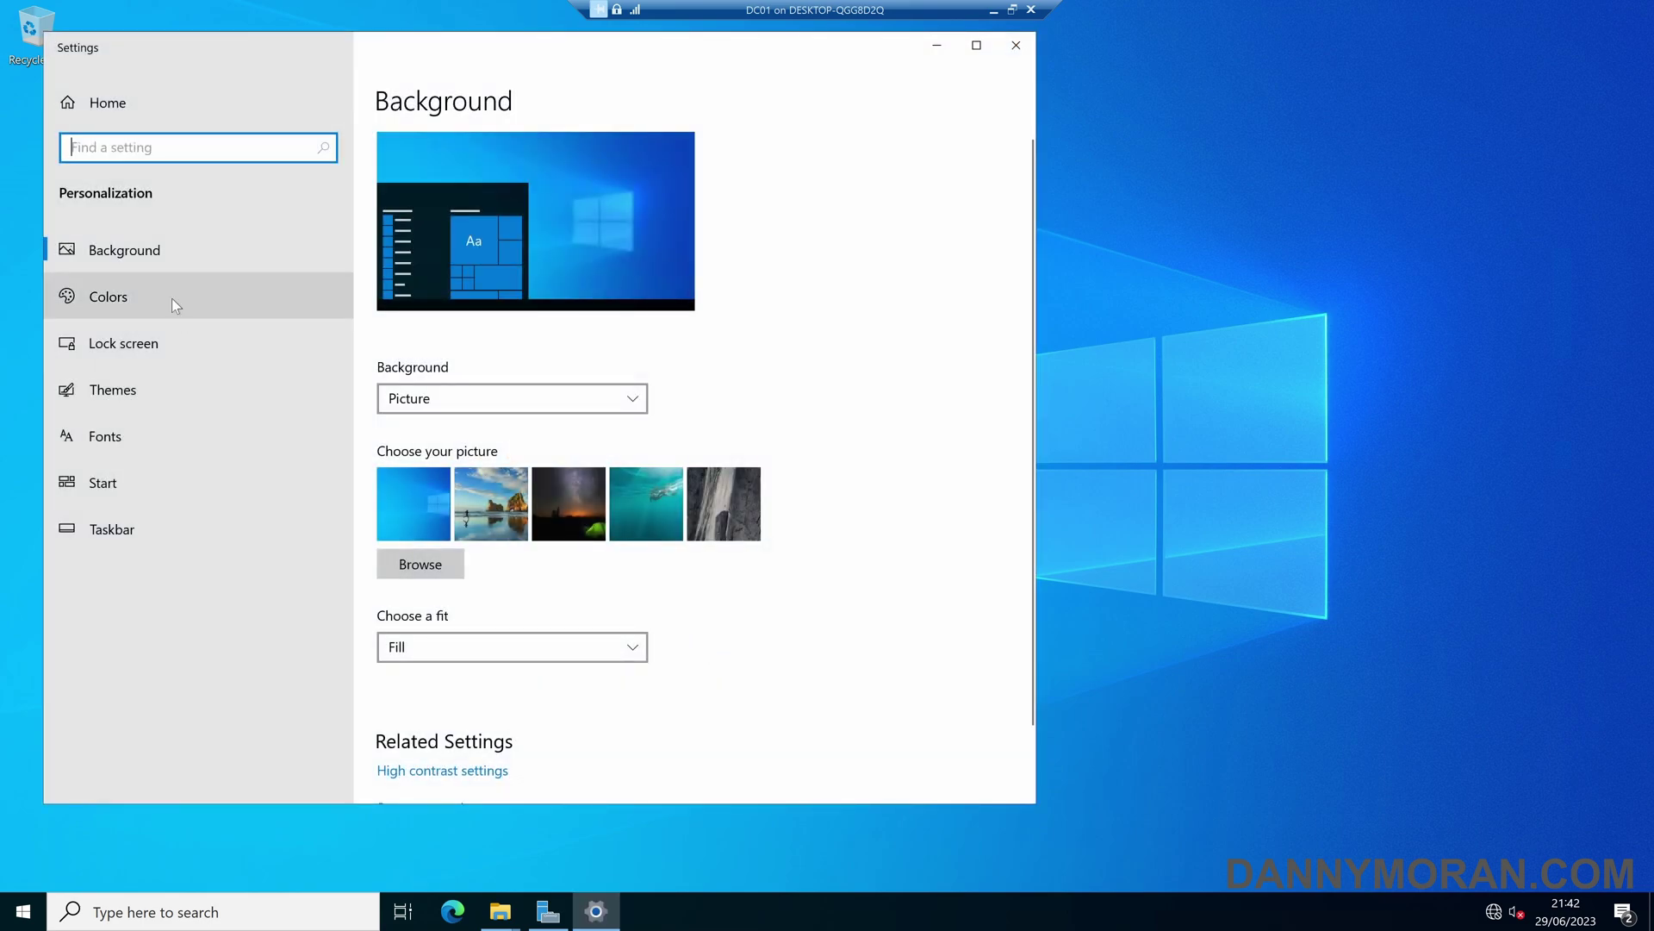
left_click(172, 298)
scroll(971, 664, "down", 5)
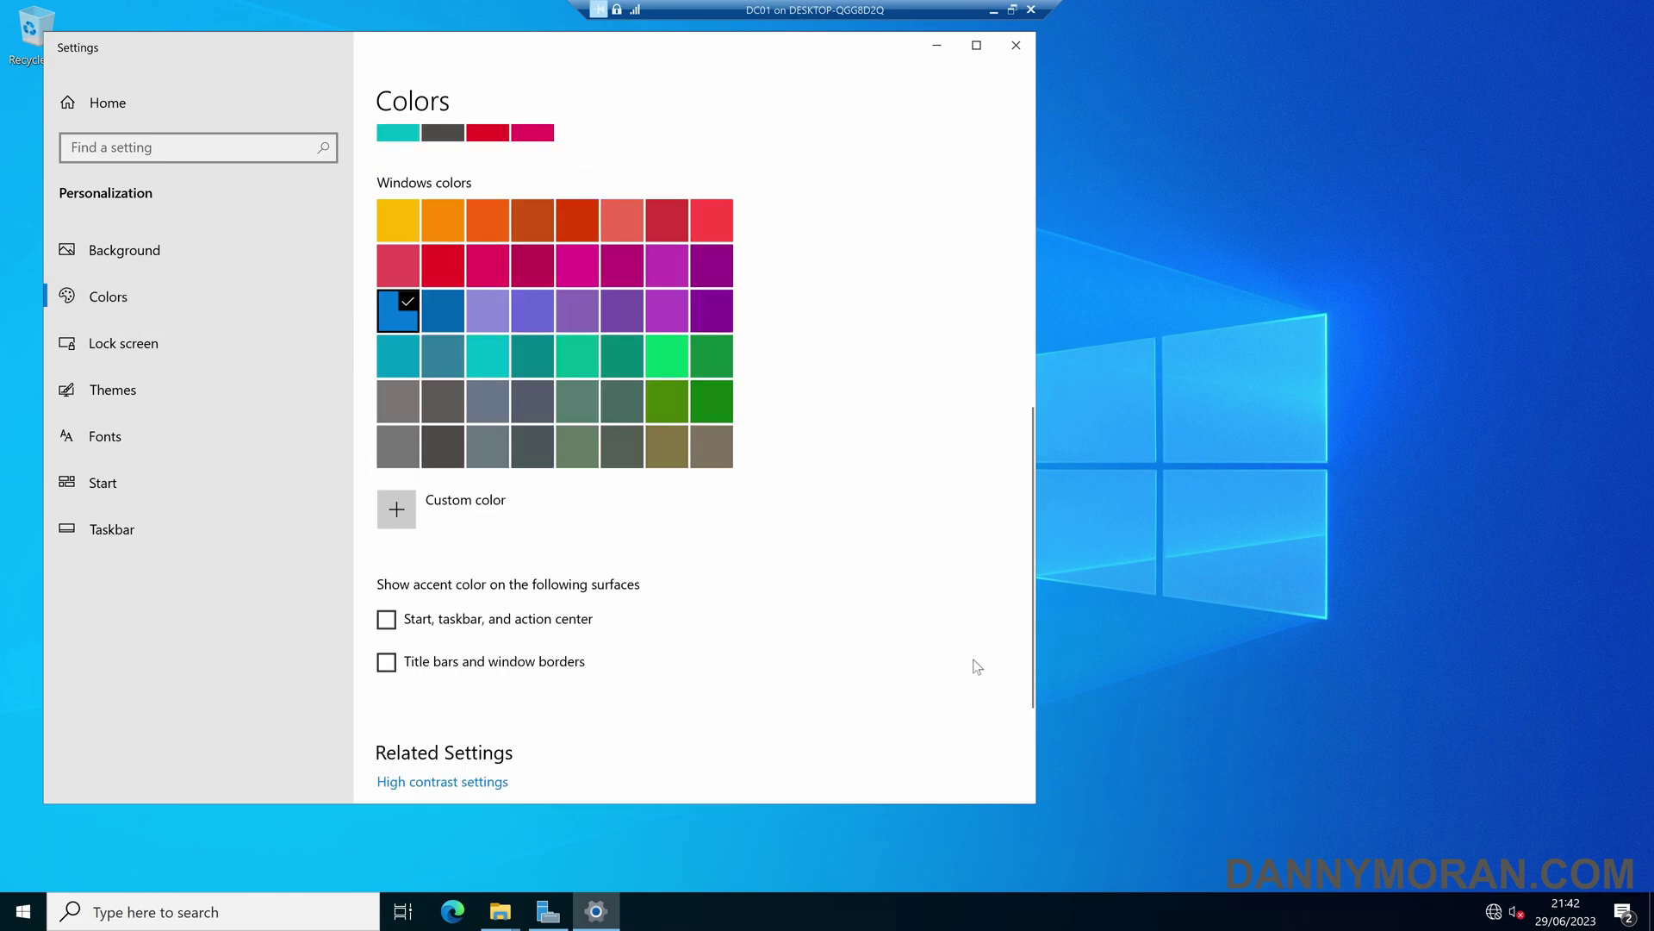
scroll(977, 666, "down", 2)
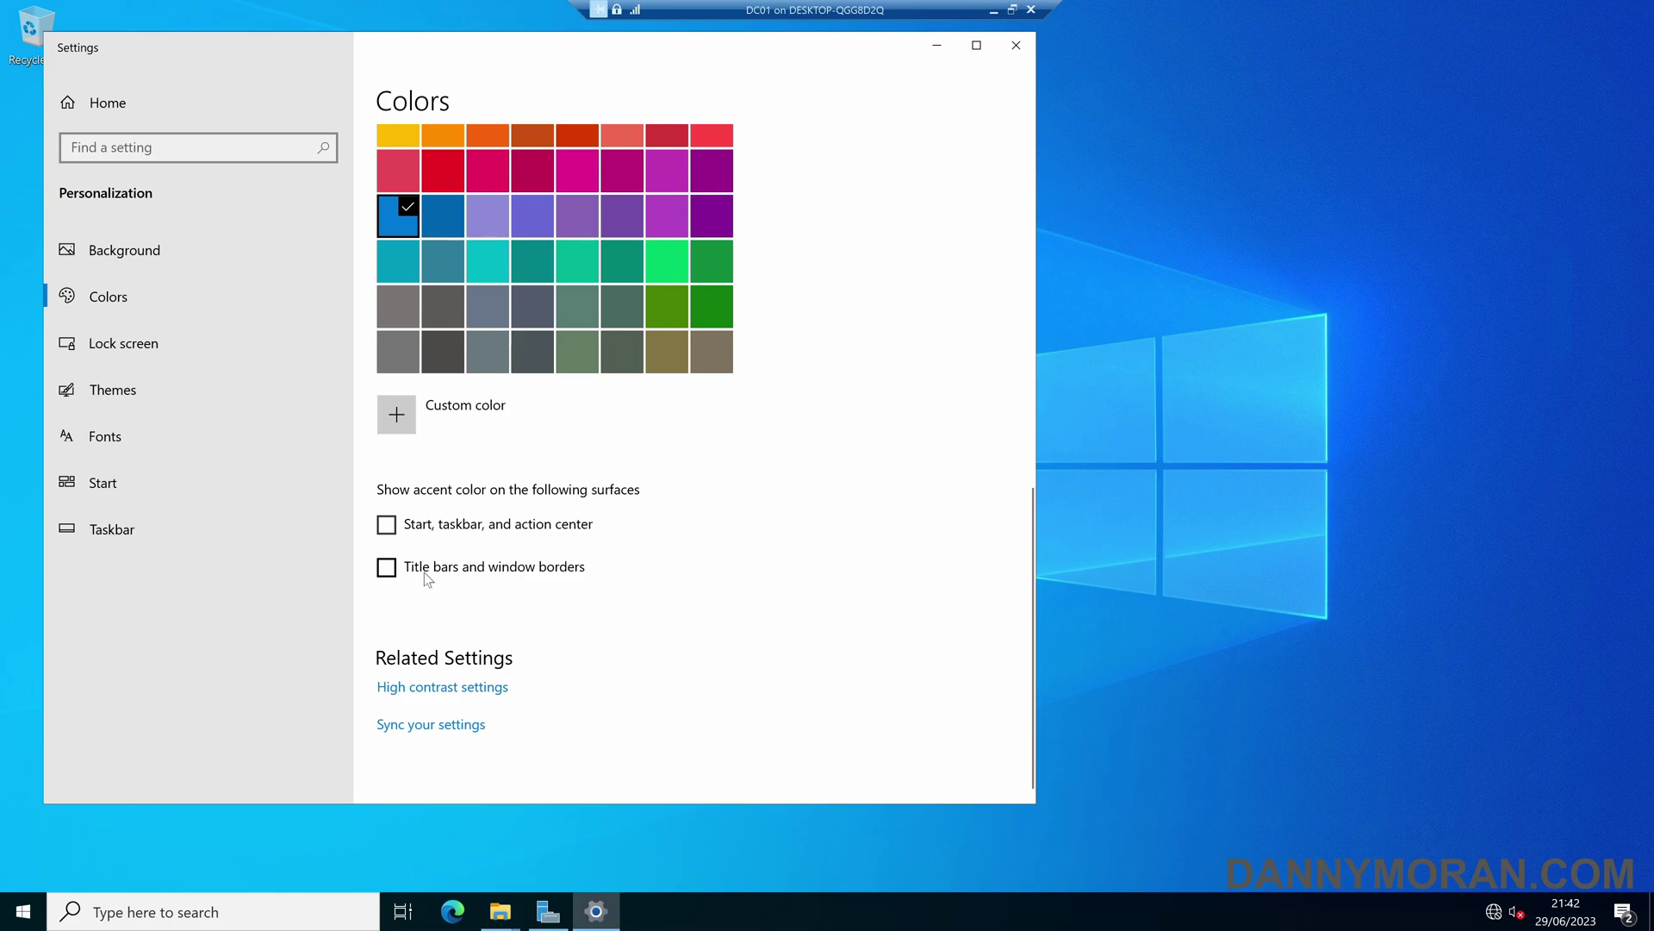
Restore Settings with title bar accent colour on, and move a This PC window up and right.
key("super+d")
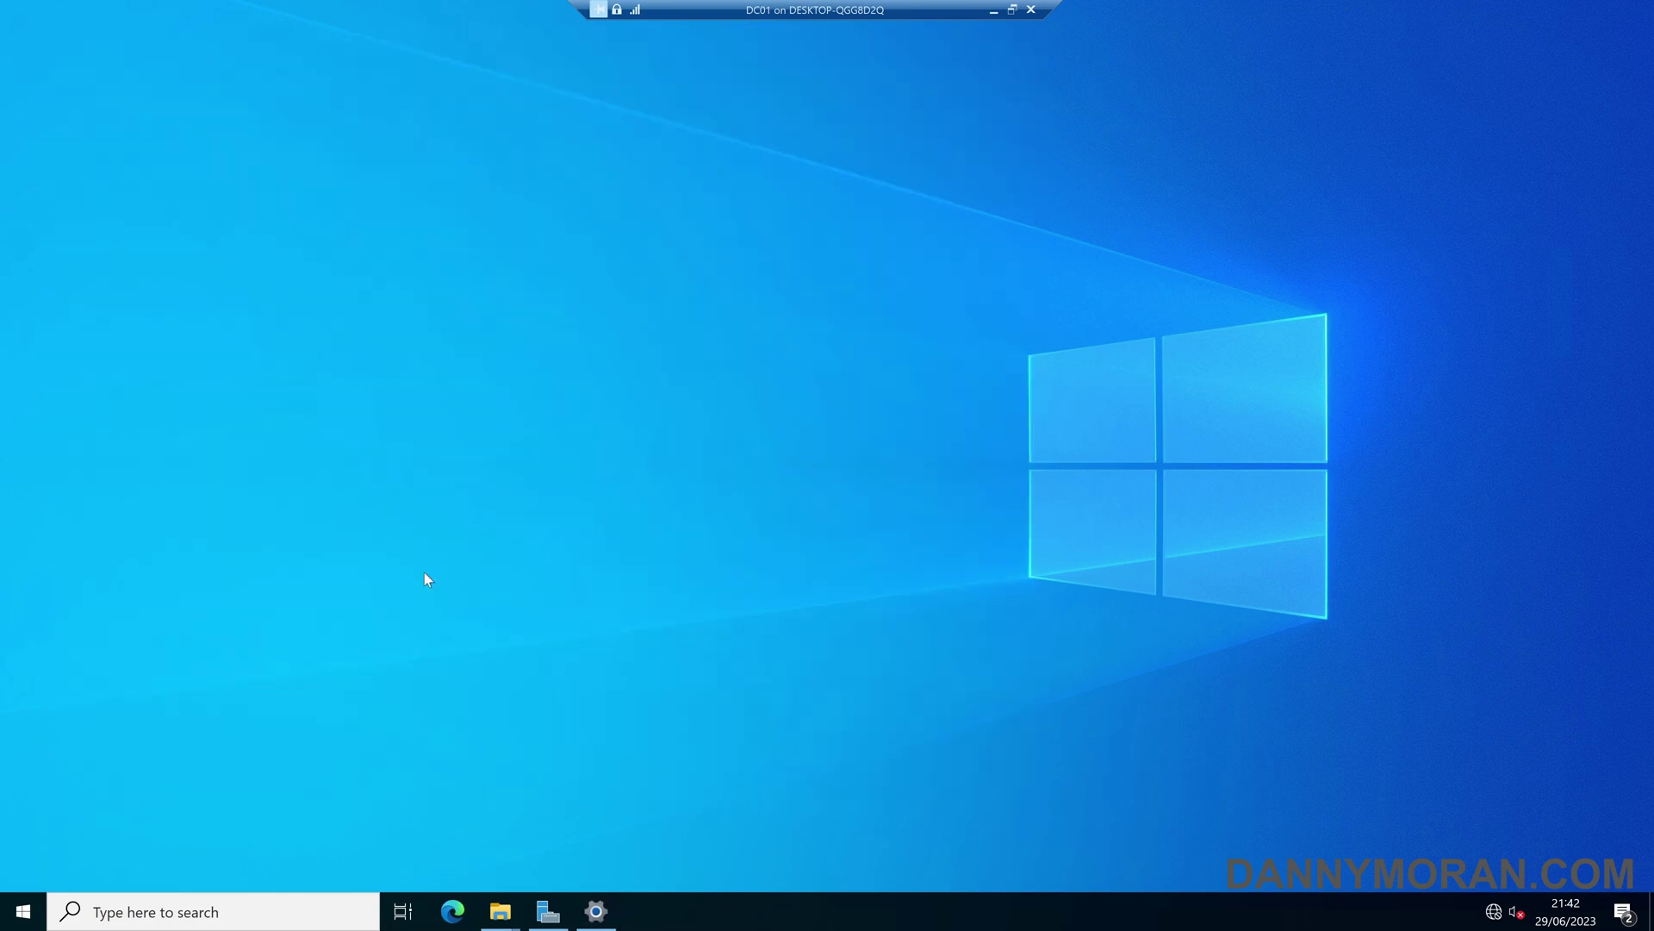
key("super+d")
mouse_move(498, 912)
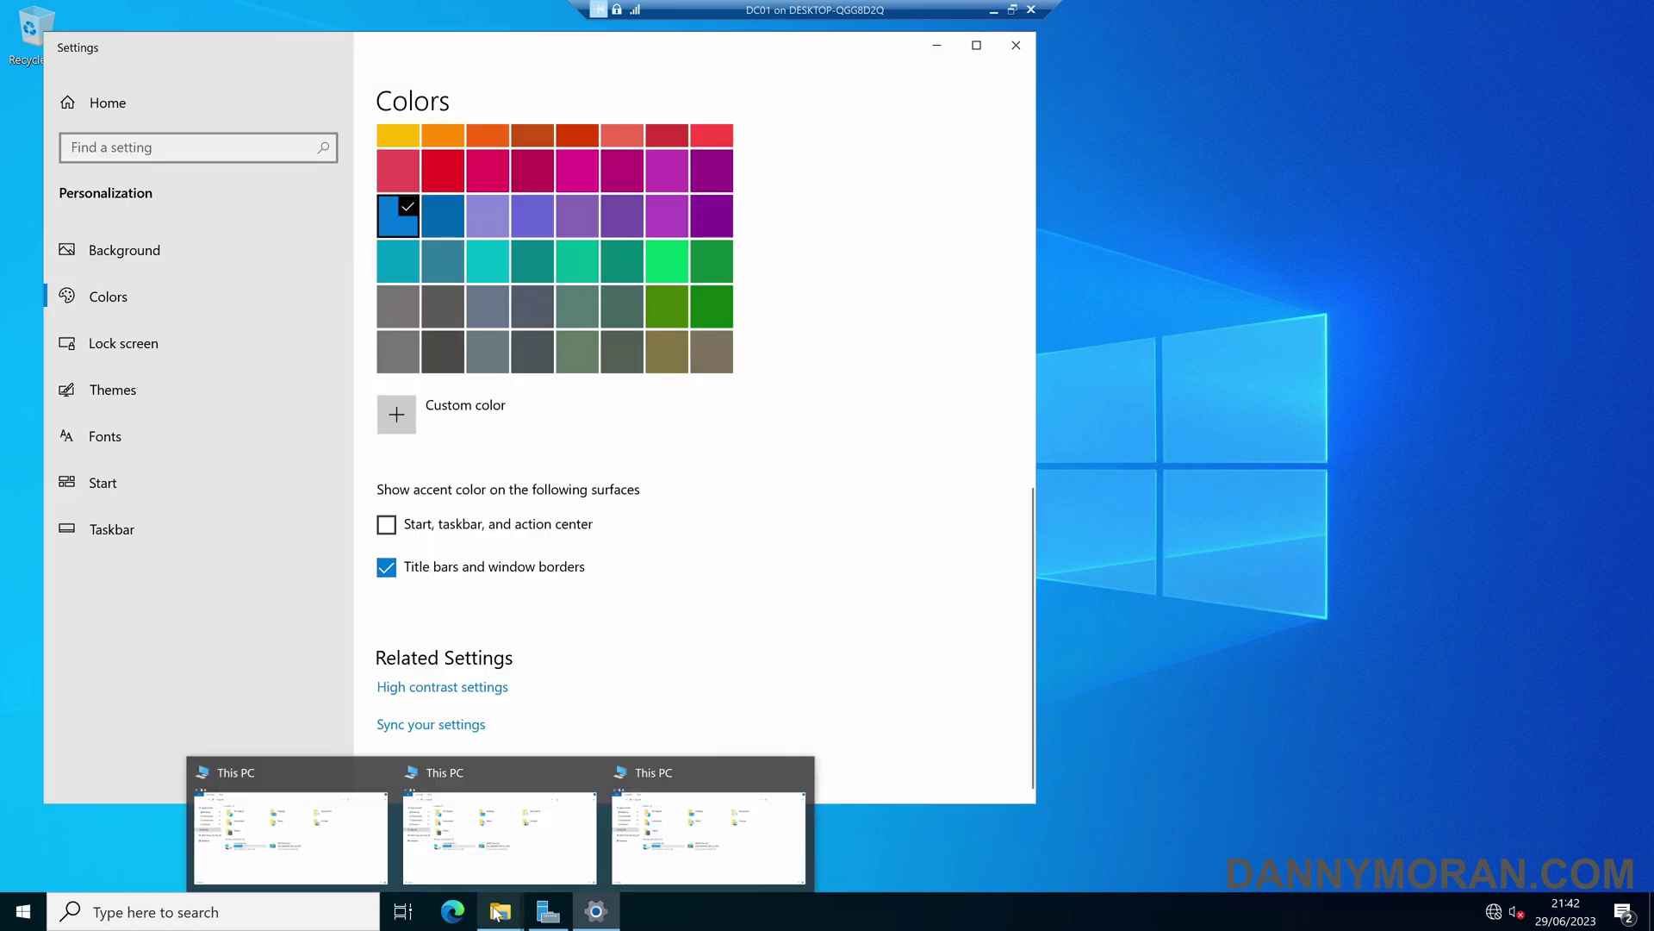
left_click(900, 673)
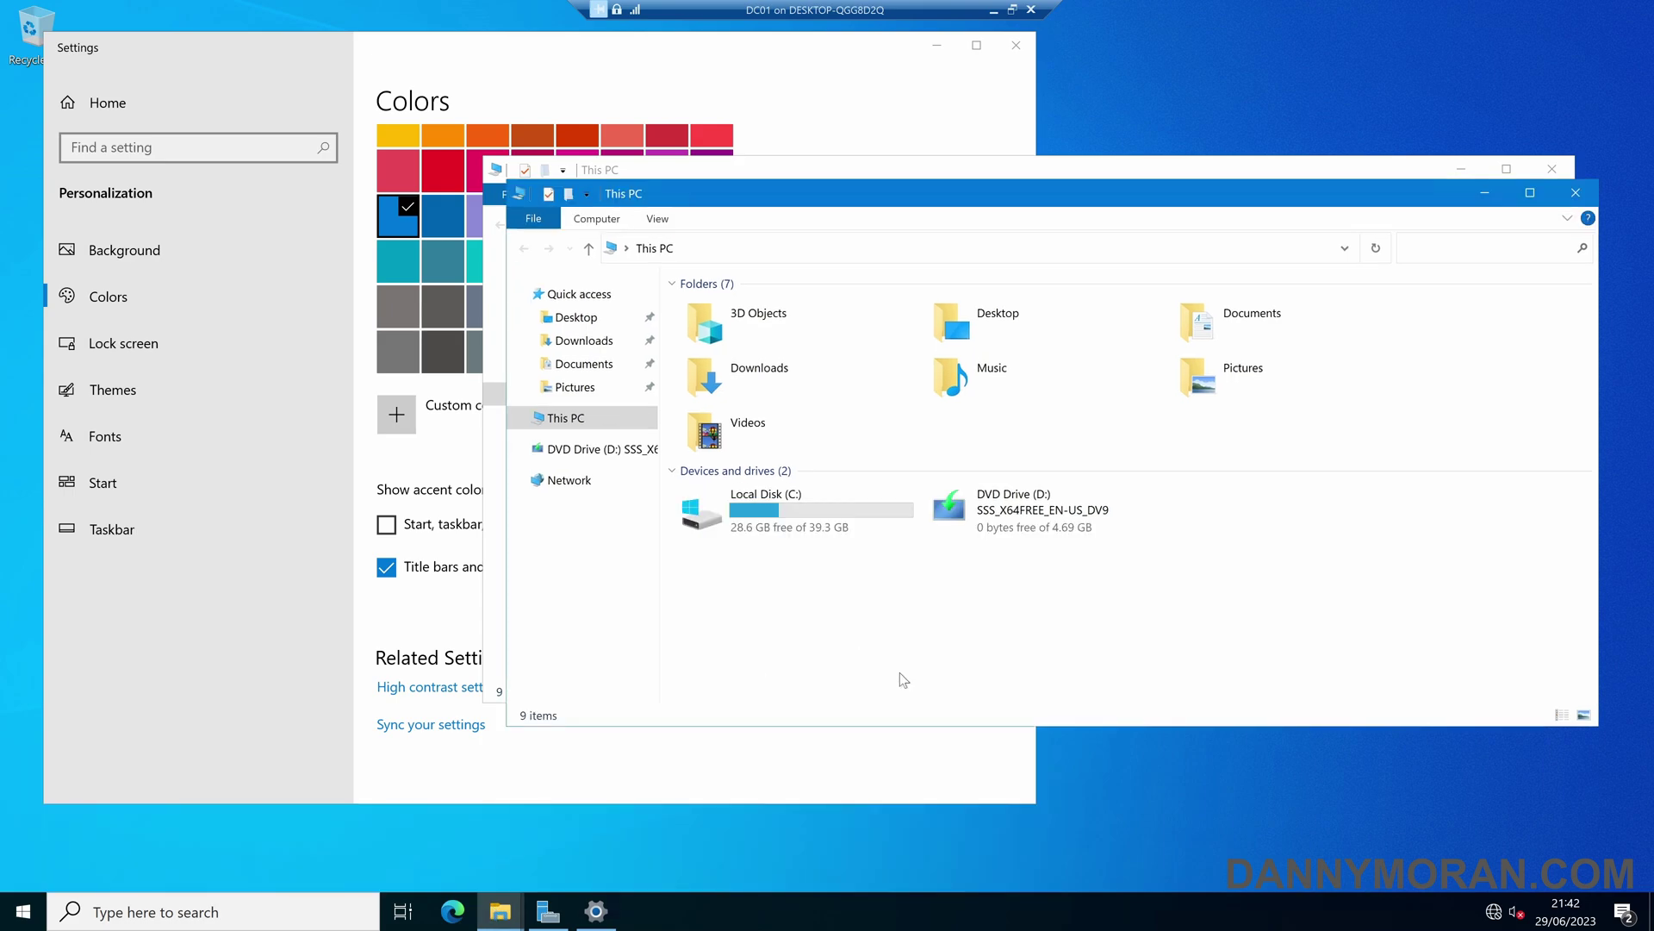
left_click_drag(726, 211, 854, 140)
Check both blue-titled This PC windows, then close them.
left_click(560, 610)
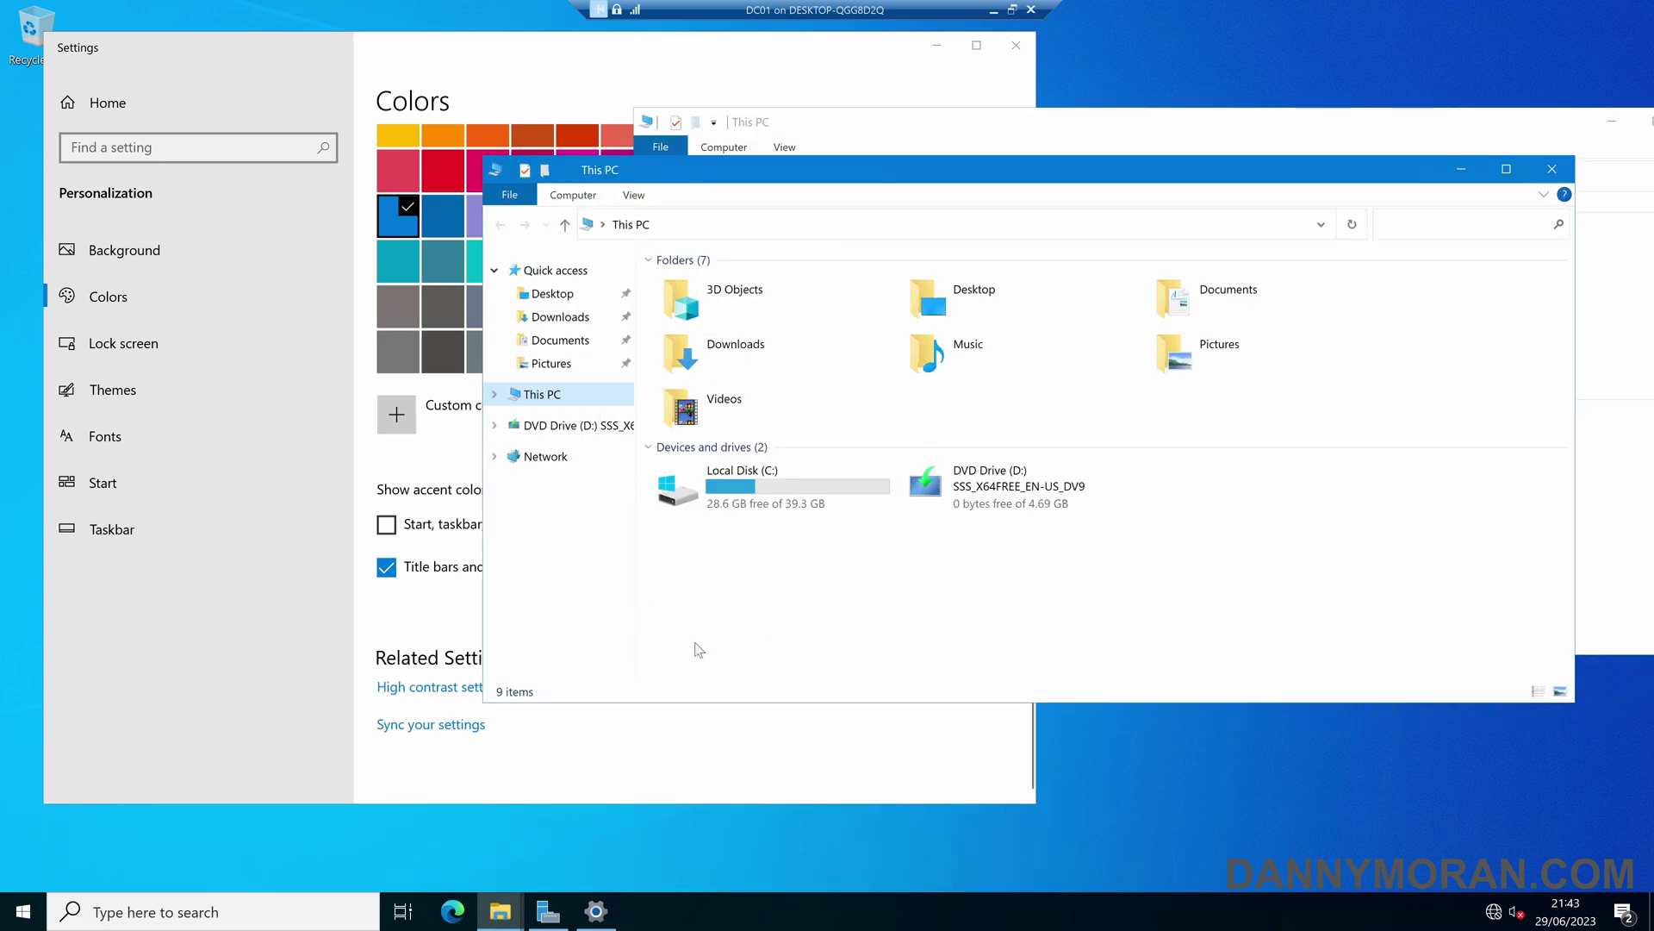
left_click(1093, 127)
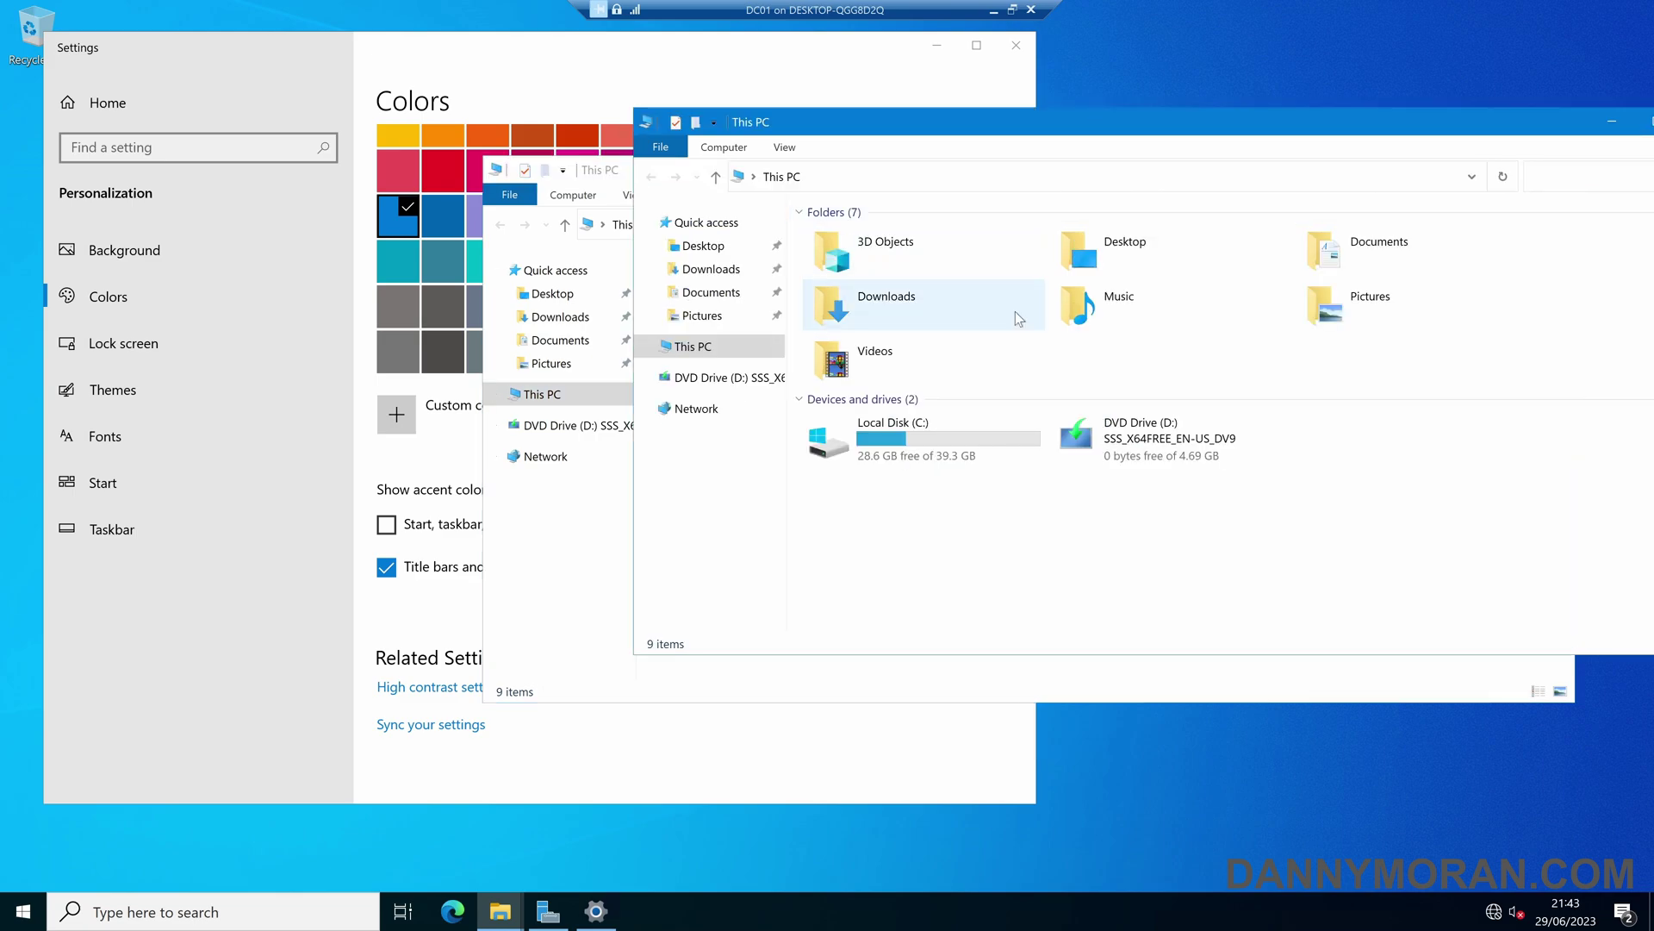
left_click_drag(1354, 122, 1223, 143)
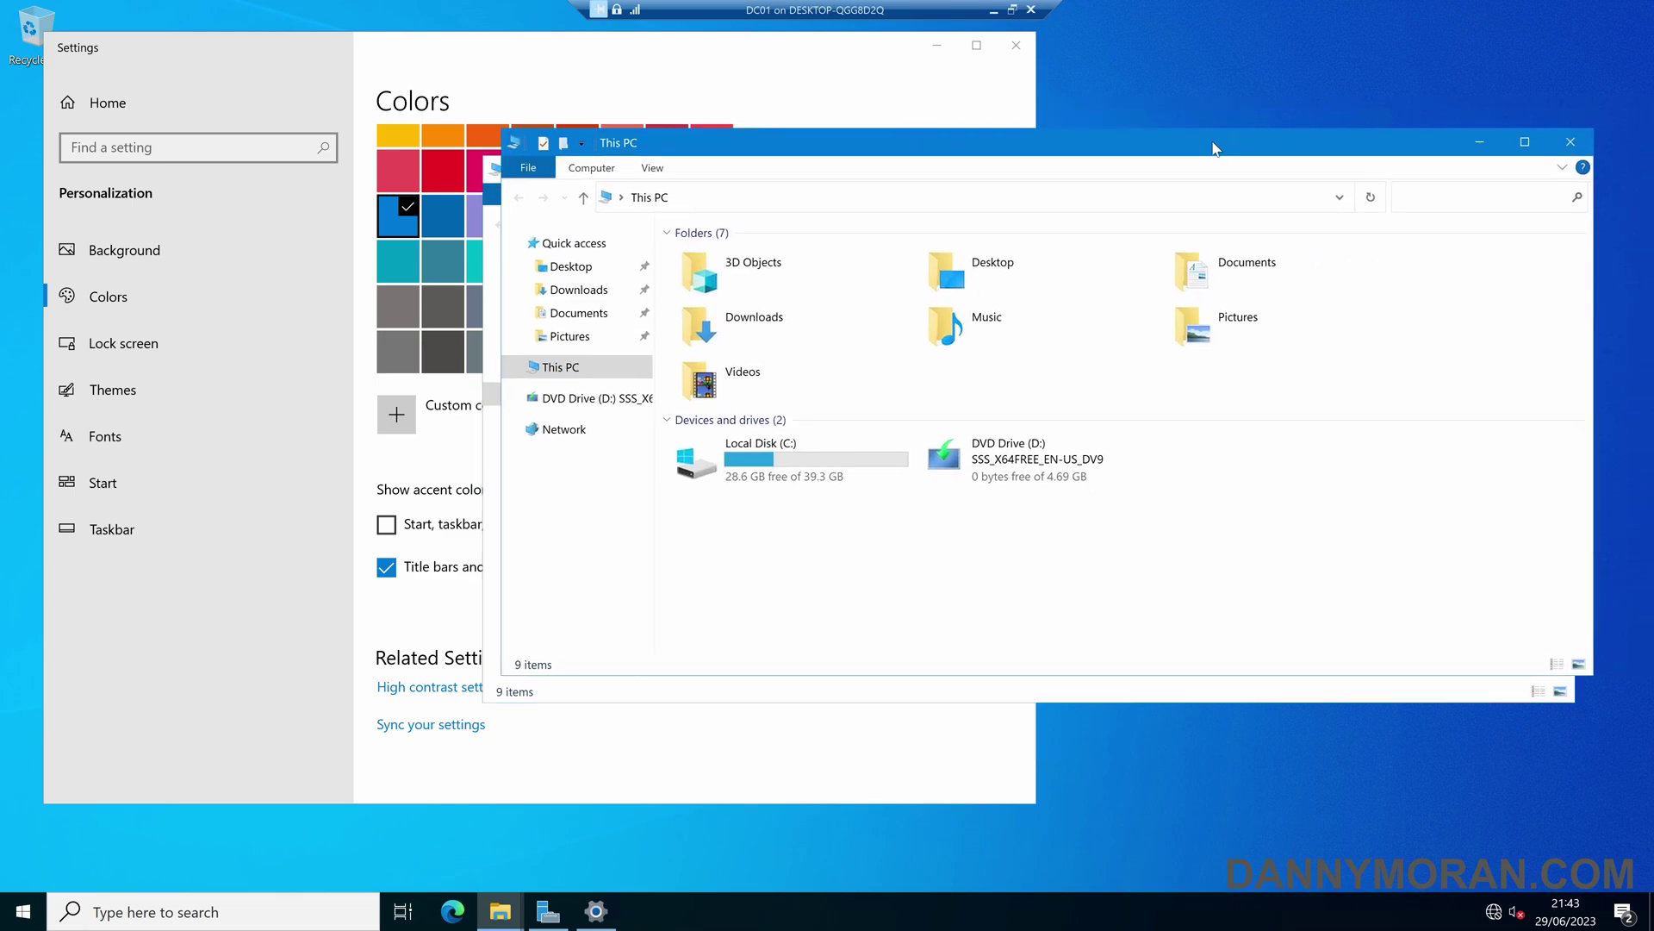
left_click(1559, 141)
left_click(1551, 169)
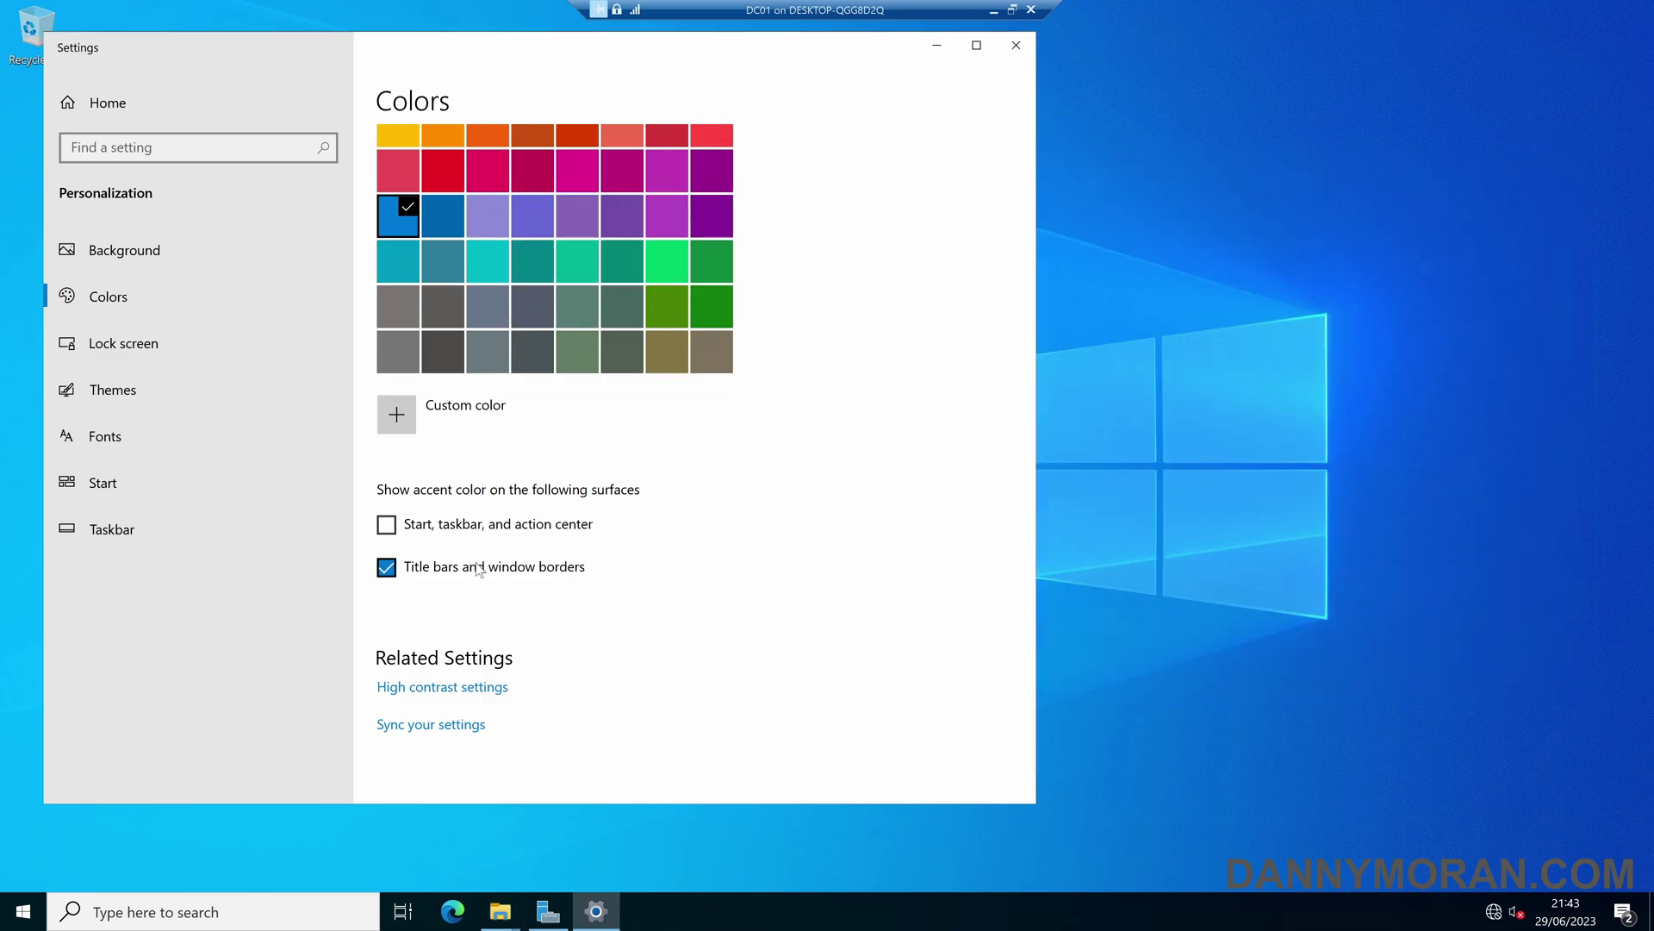
Launch regedit and open the HKCU DWM ColorPrevalence value in decimal.
key("super")
type("regedit")
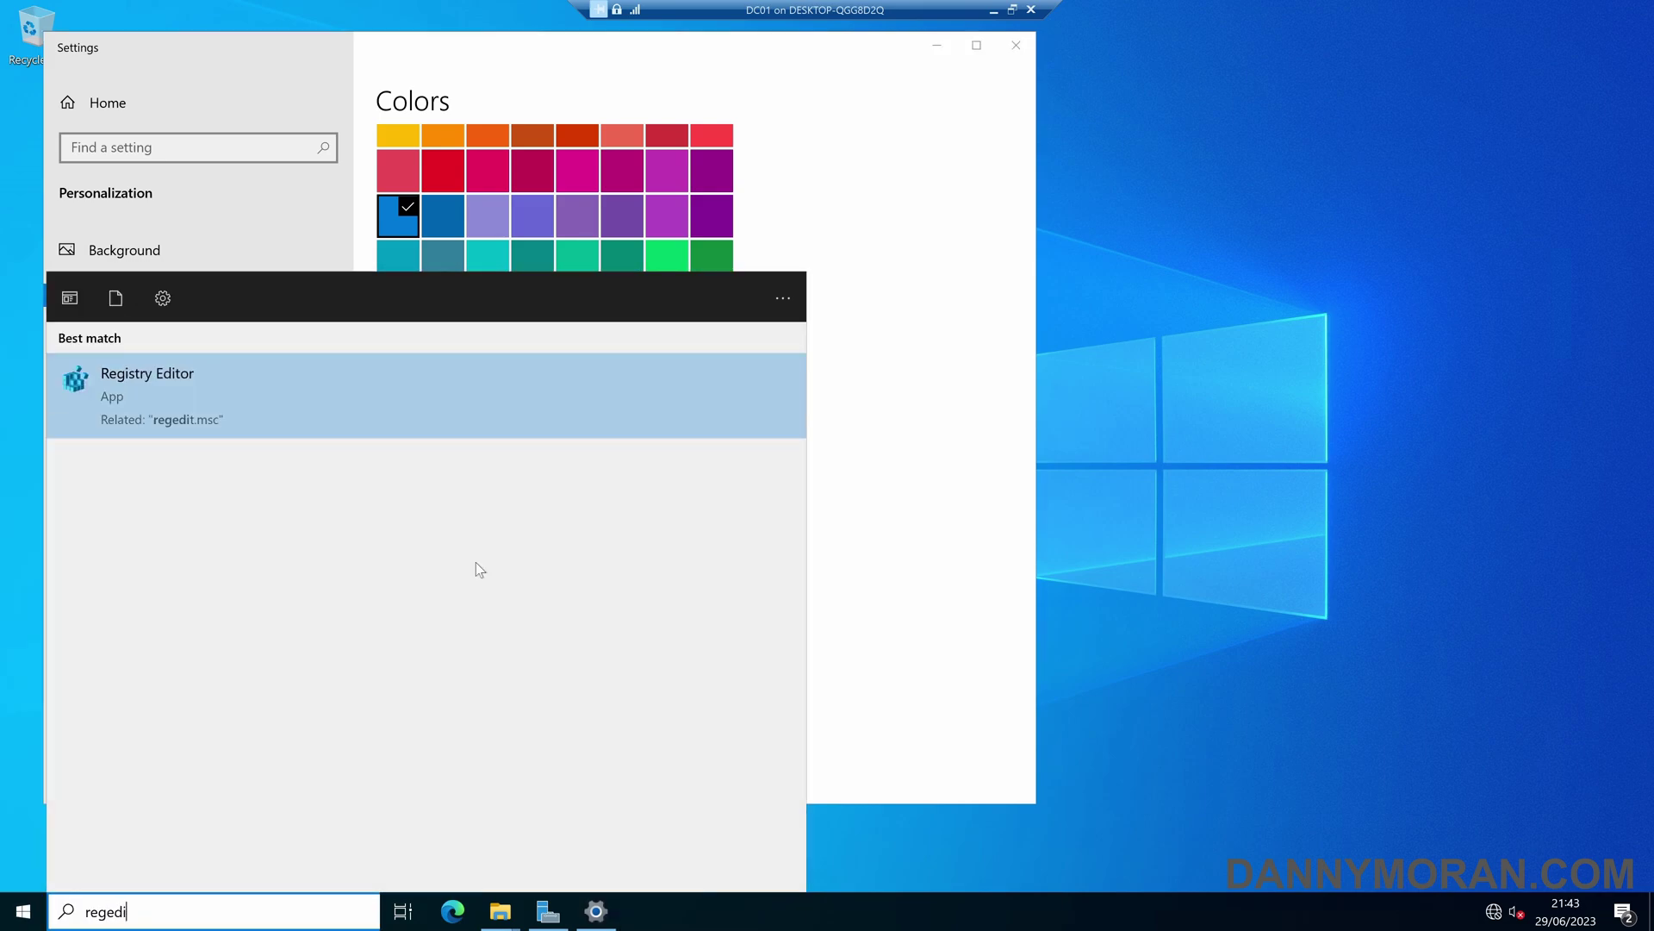
key("Return")
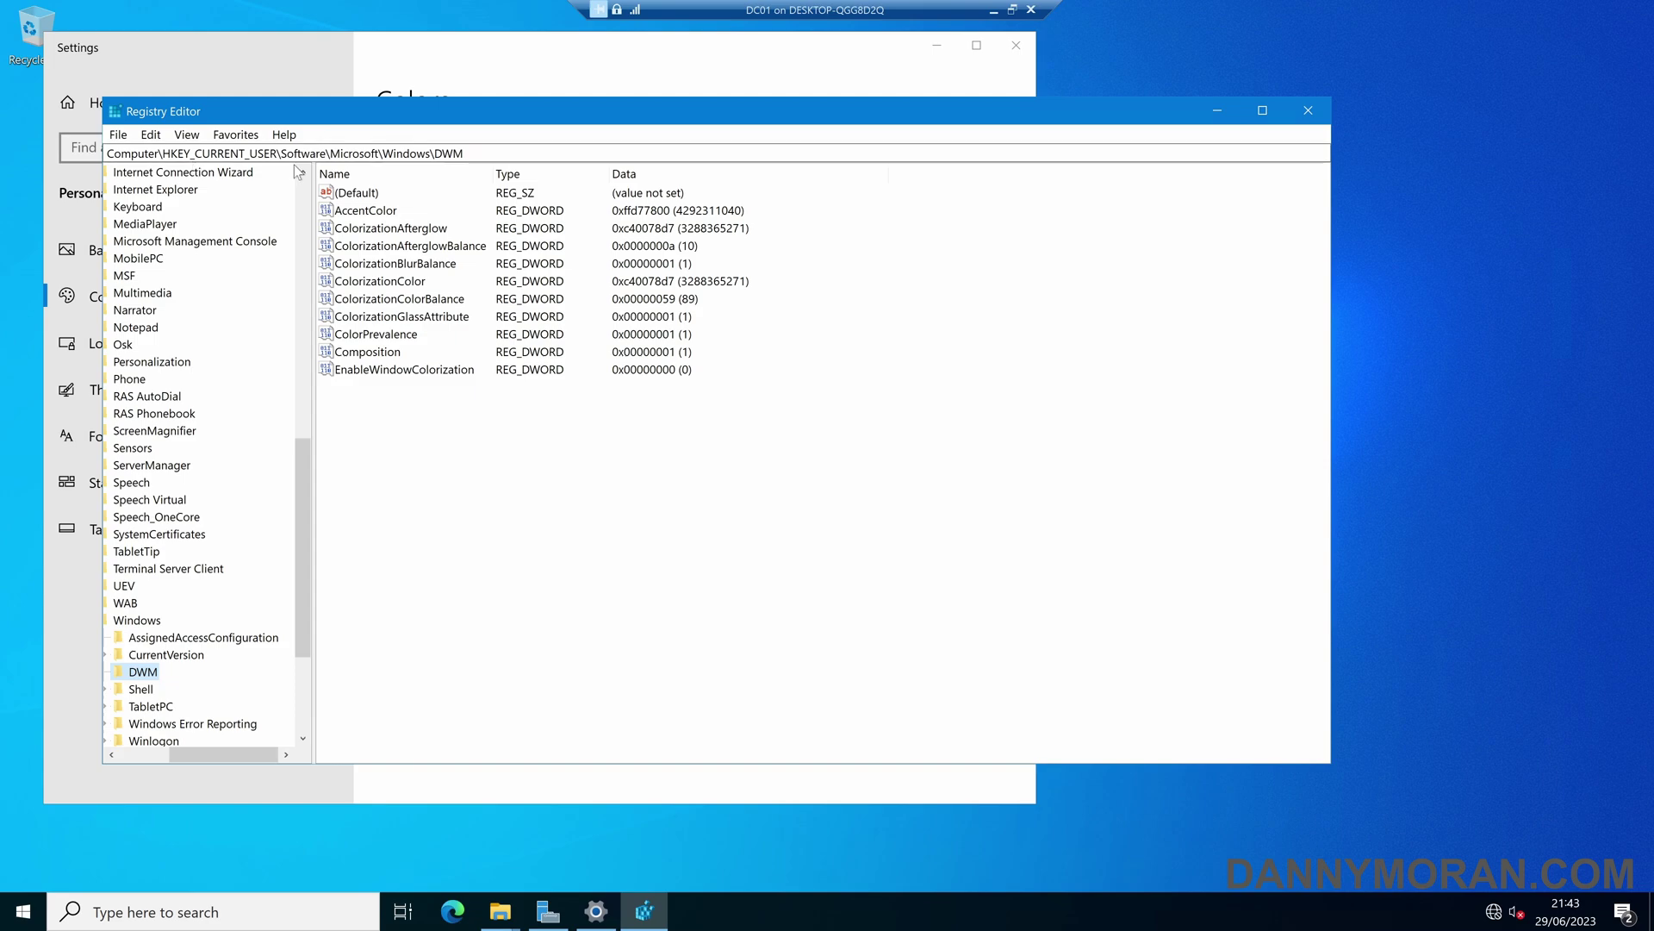
double_click(373, 336)
type("1")
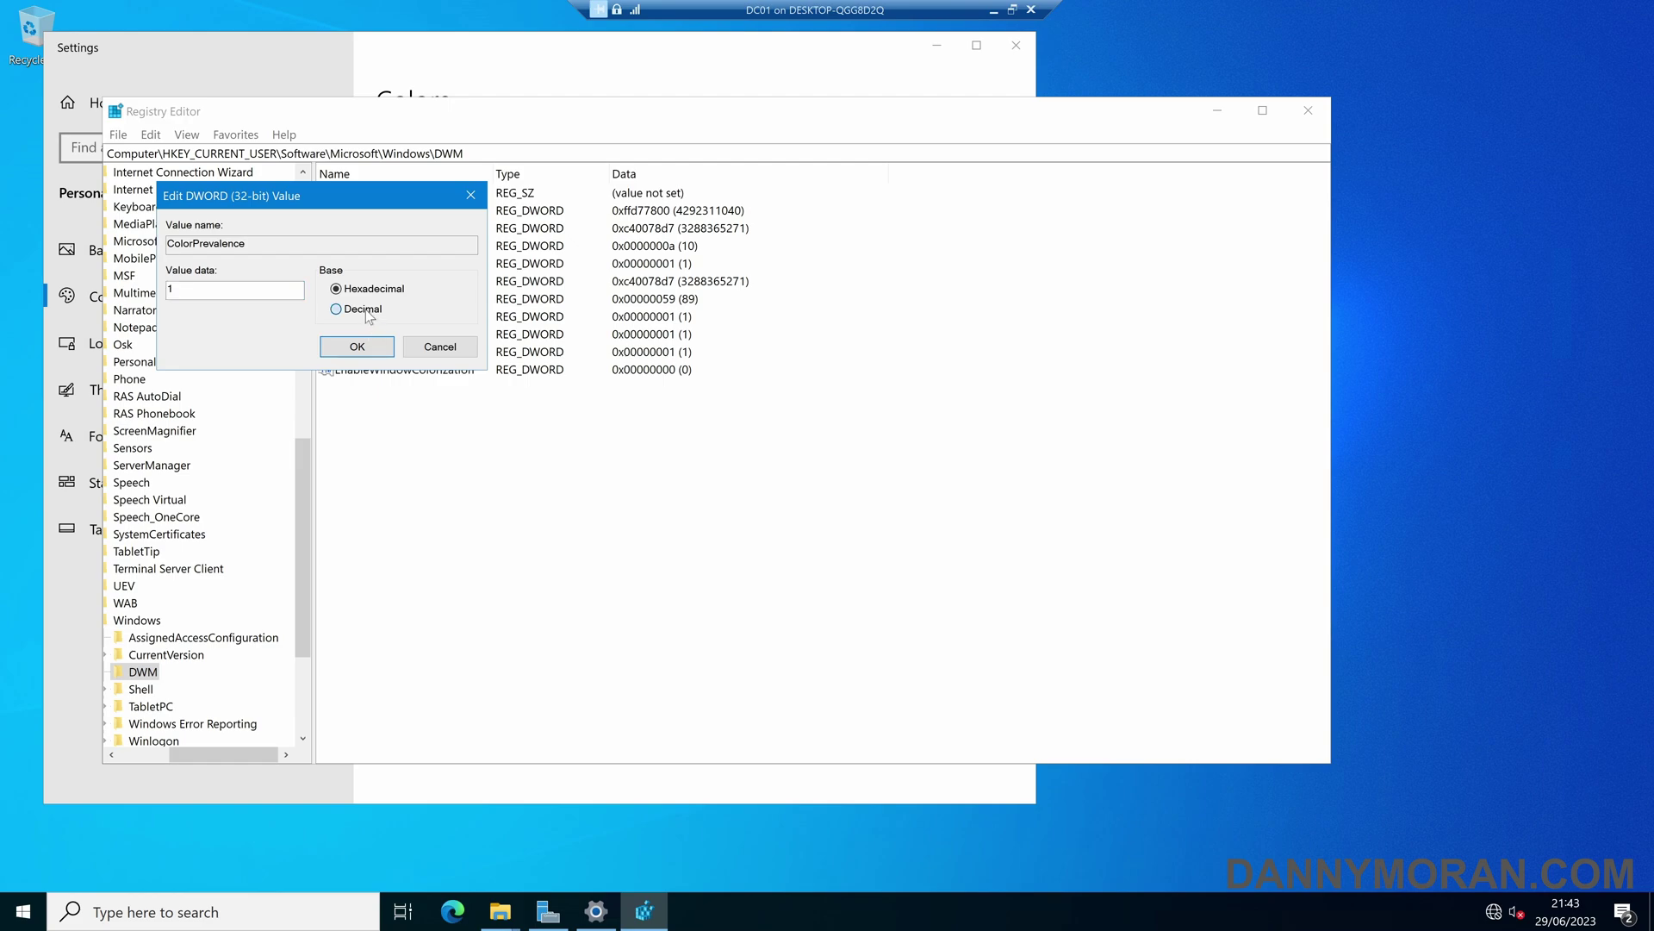
left_click(335, 309)
Compare with the Colors settings, then set ColorPrevalence to 0 and confirm.
left_click(488, 82)
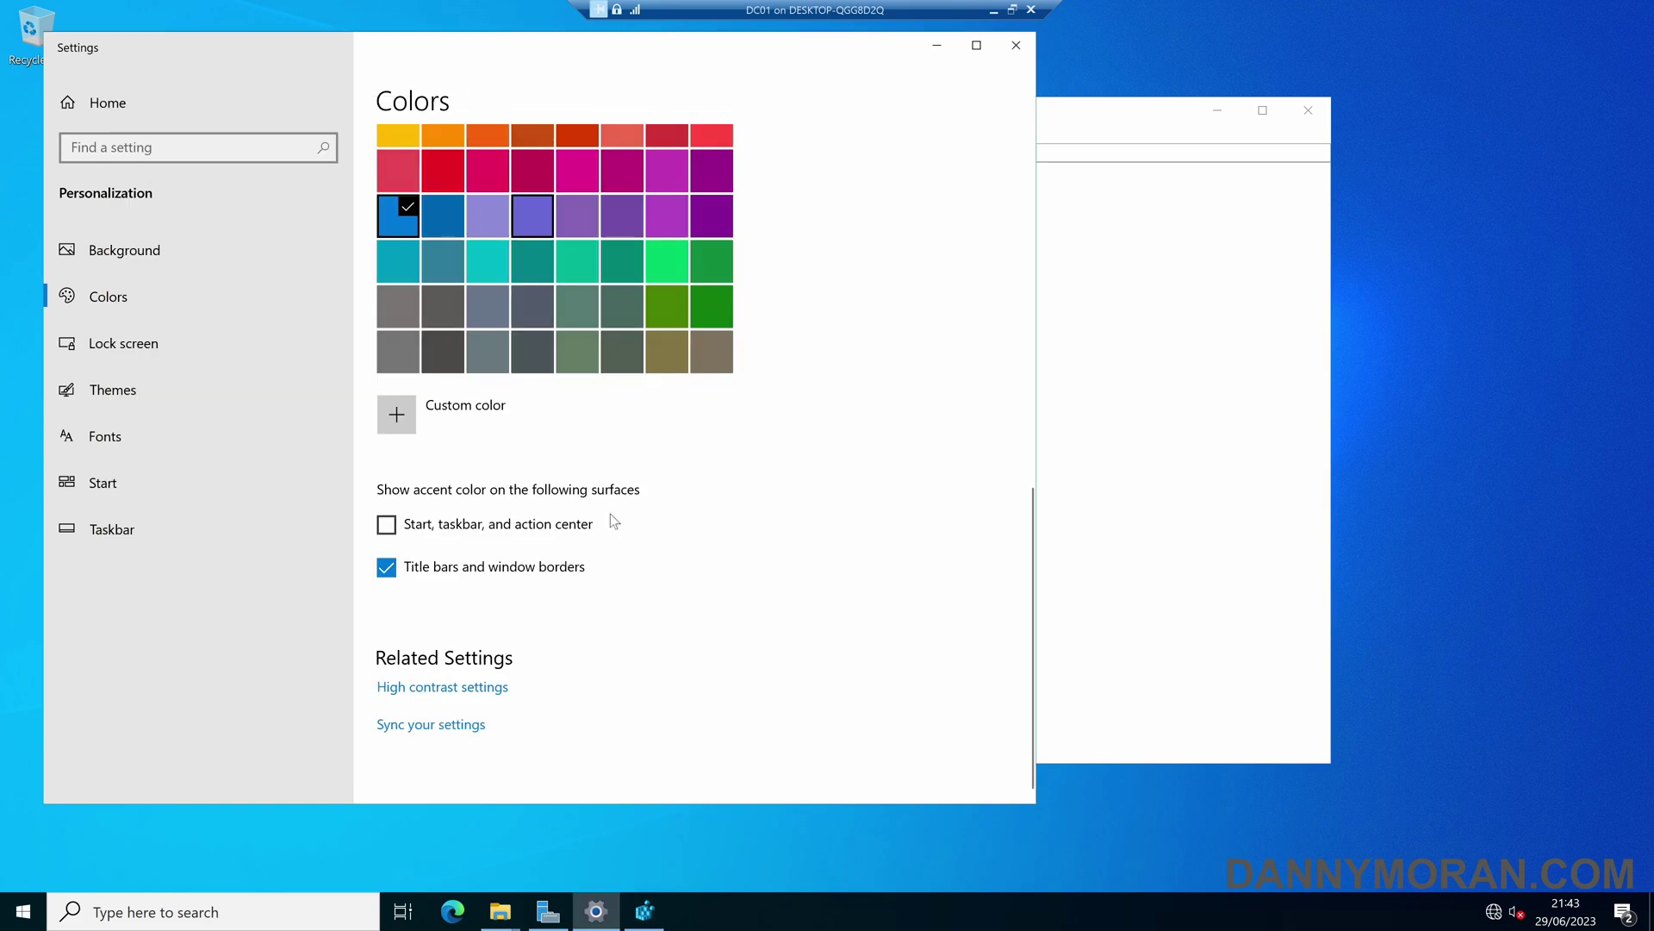
key("alt+Tab")
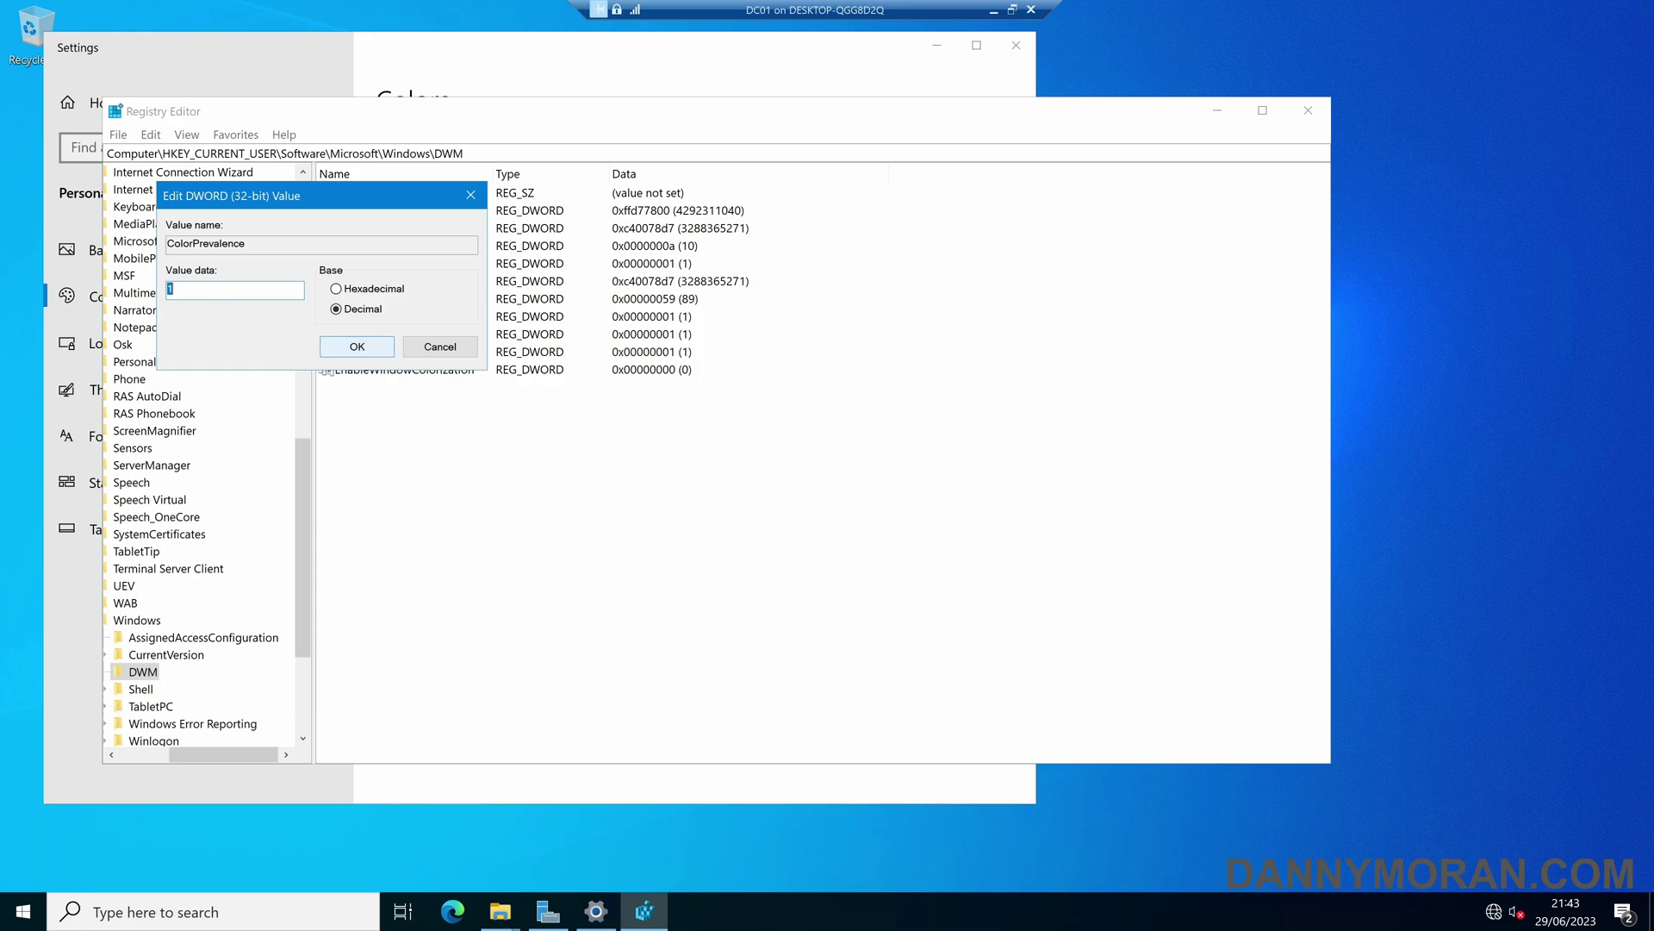
type("0")
left_click(353, 346)
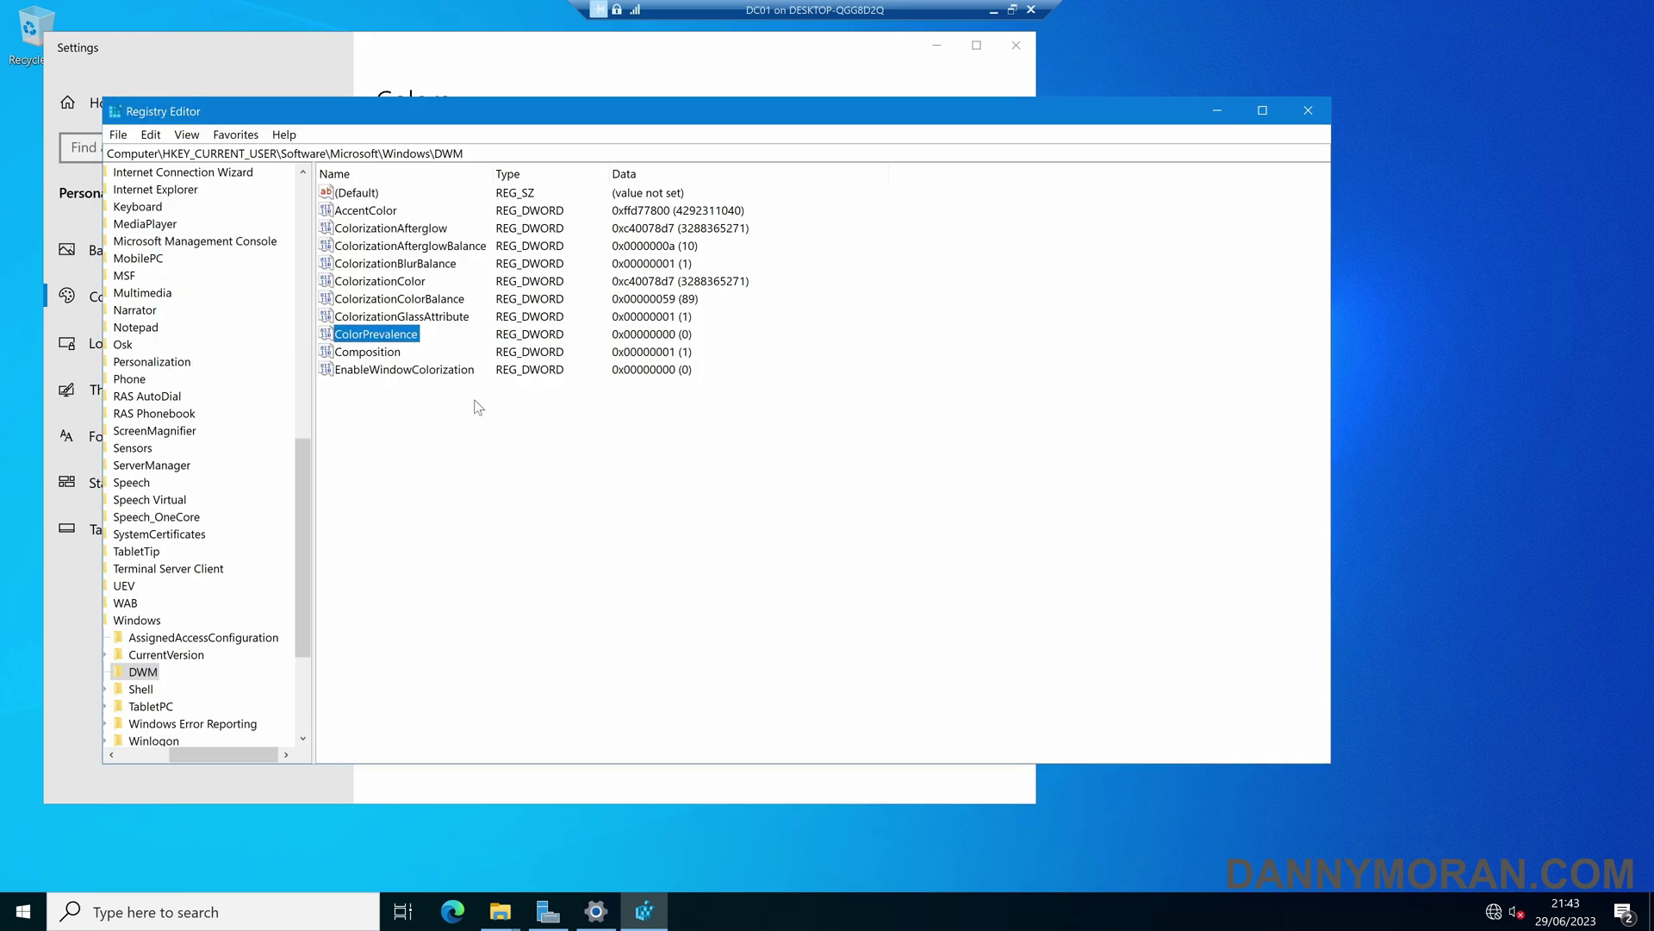
left_click(428, 64)
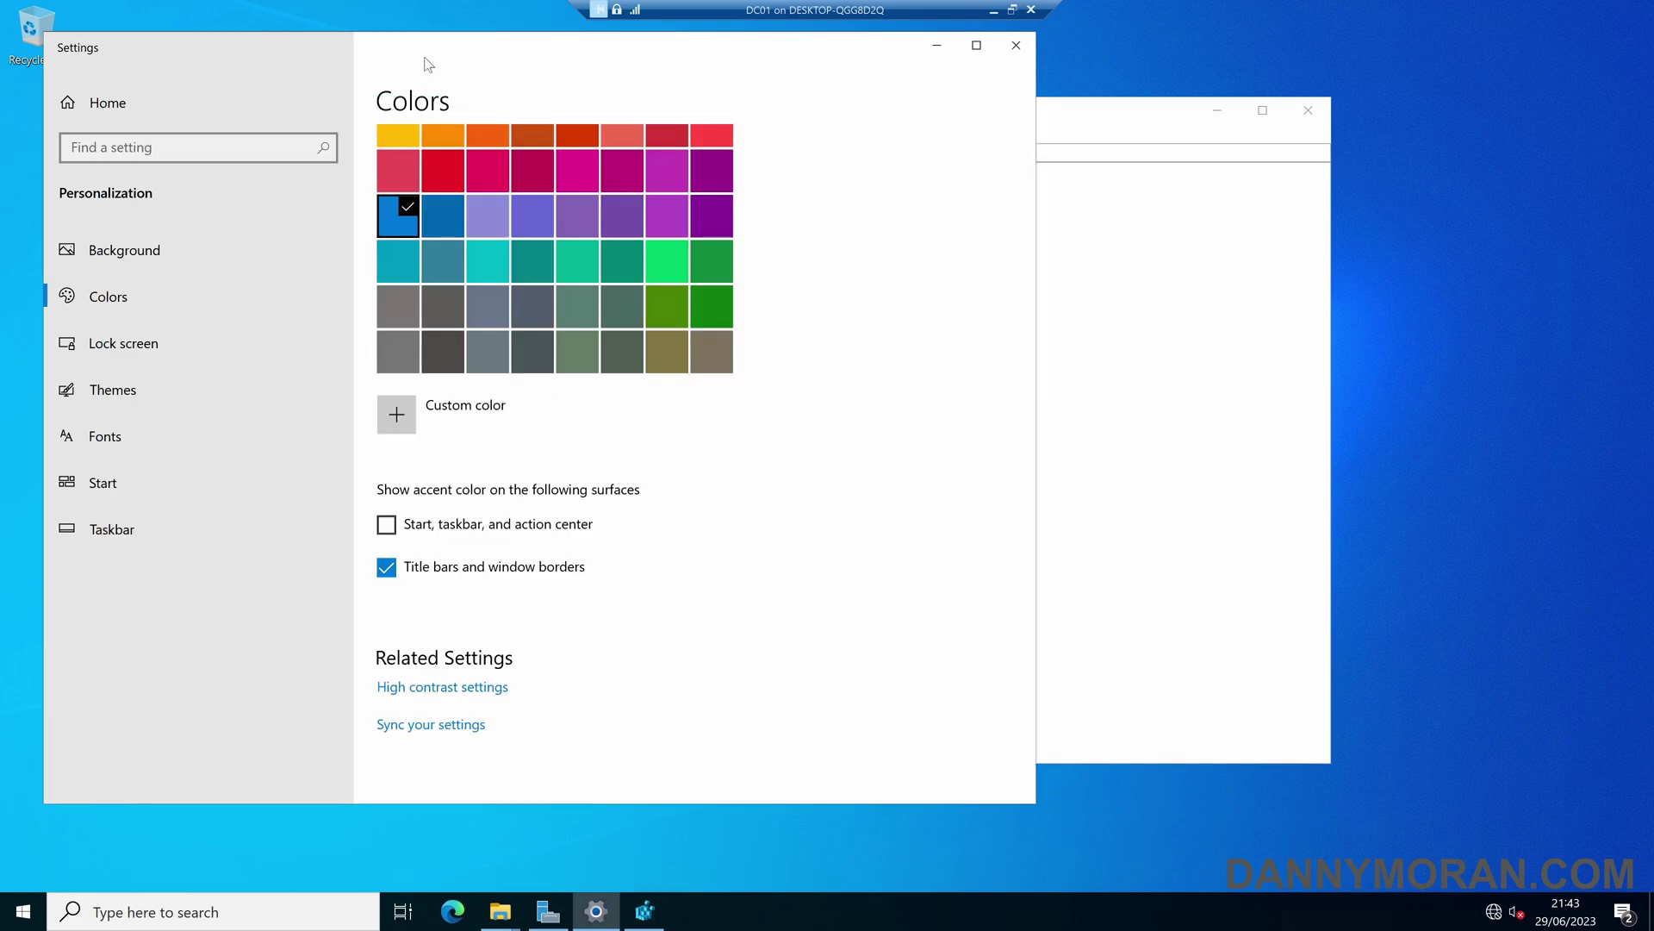
Reload the Settings Colors page, then select ColorPrevalence (0) in Registry Editor.
left_click(1016, 45)
right_click(607, 71)
left_click(674, 261)
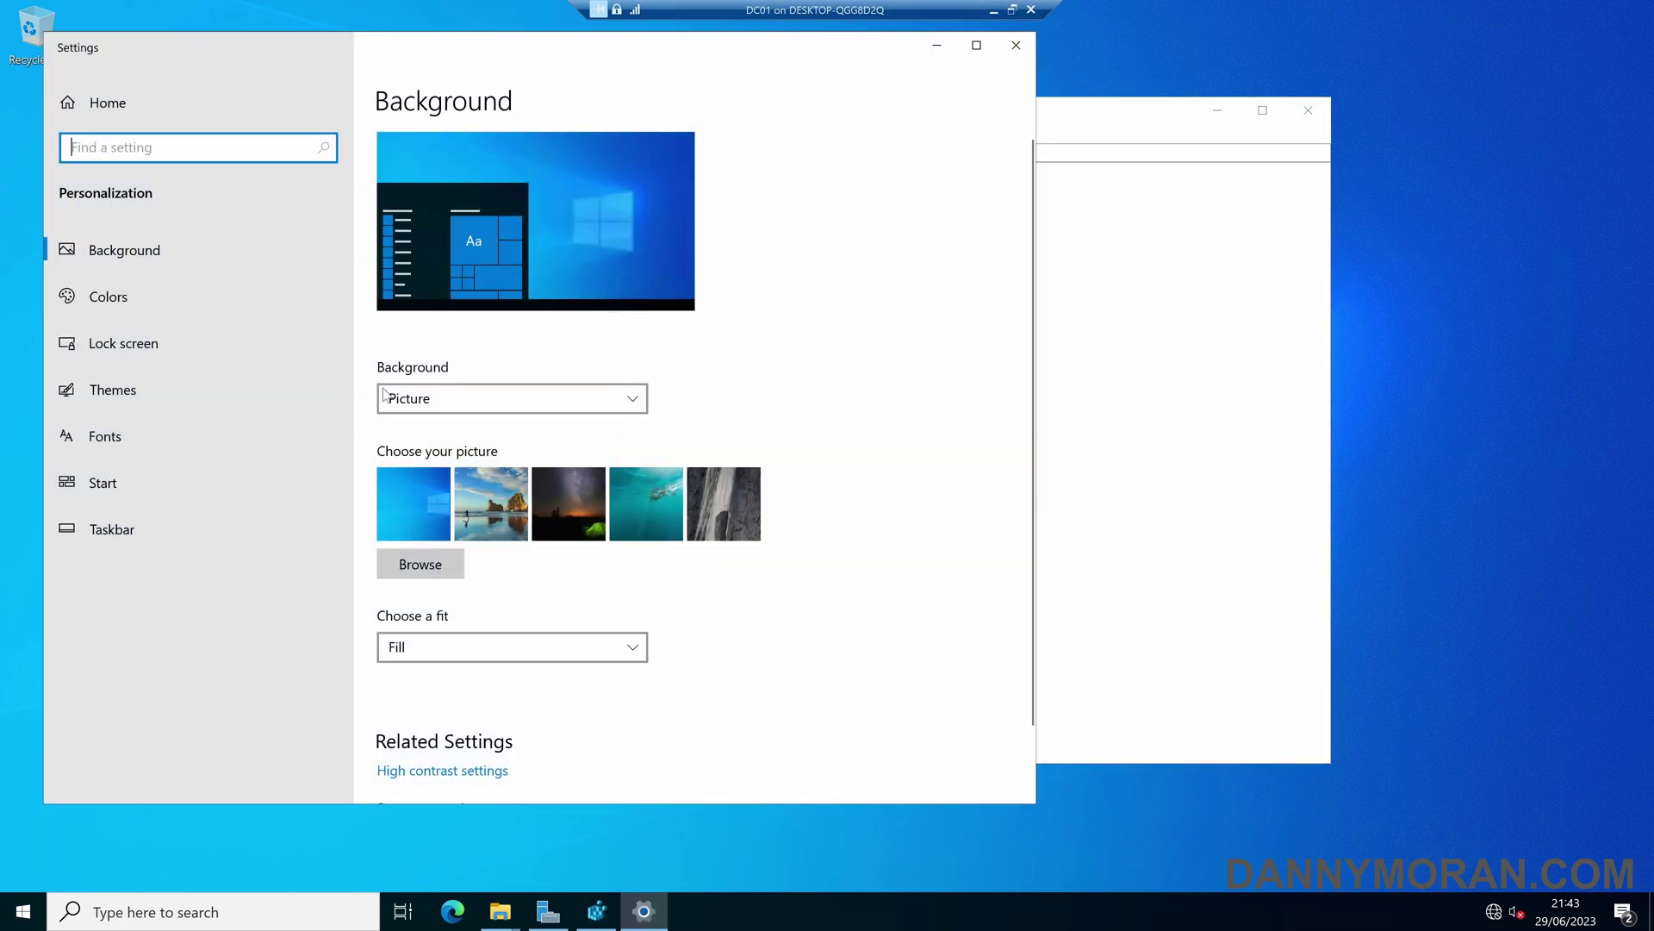
left_click(108, 296)
scroll(693, 528, "down", 10)
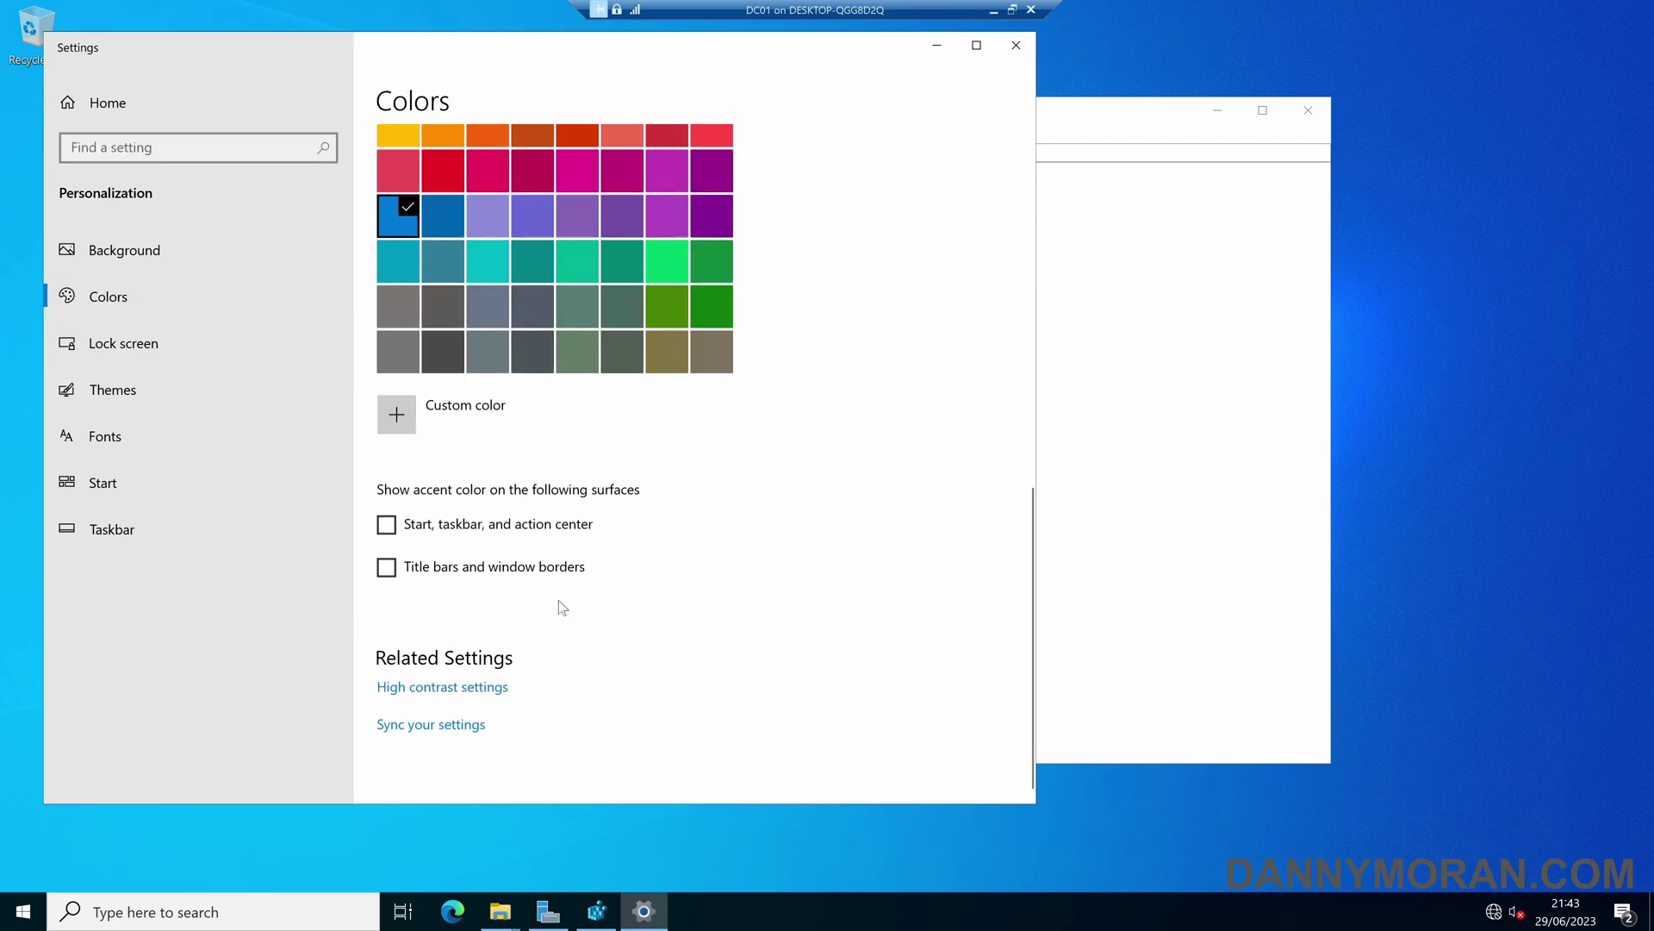
left_click(1251, 394)
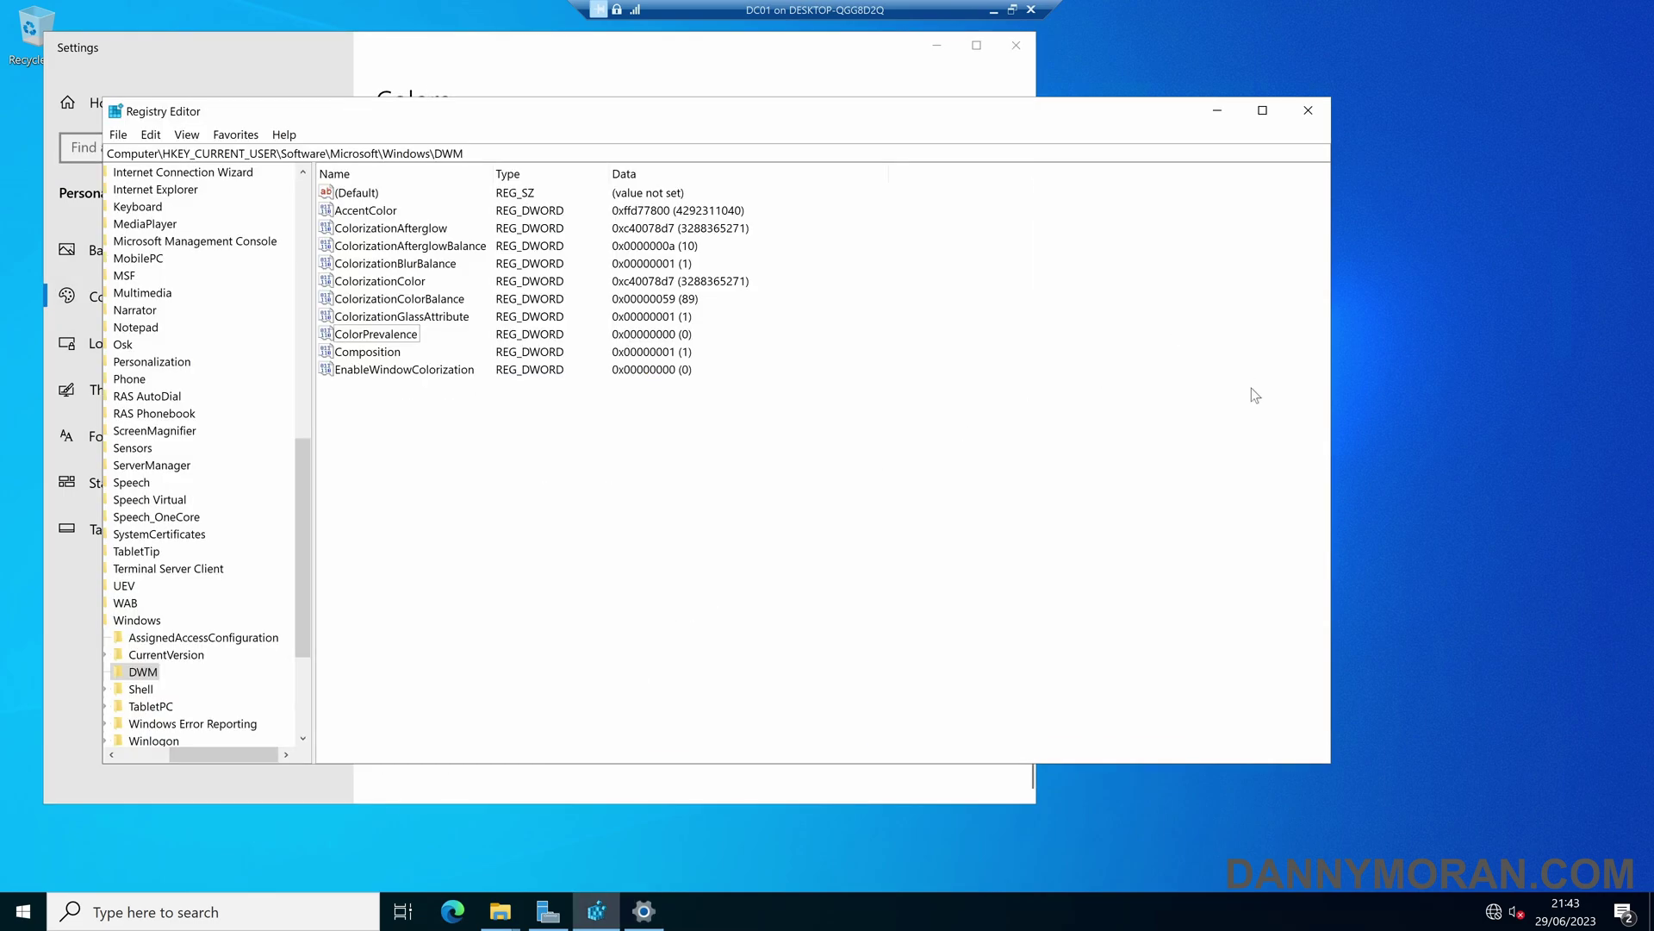
left_click(365, 336)
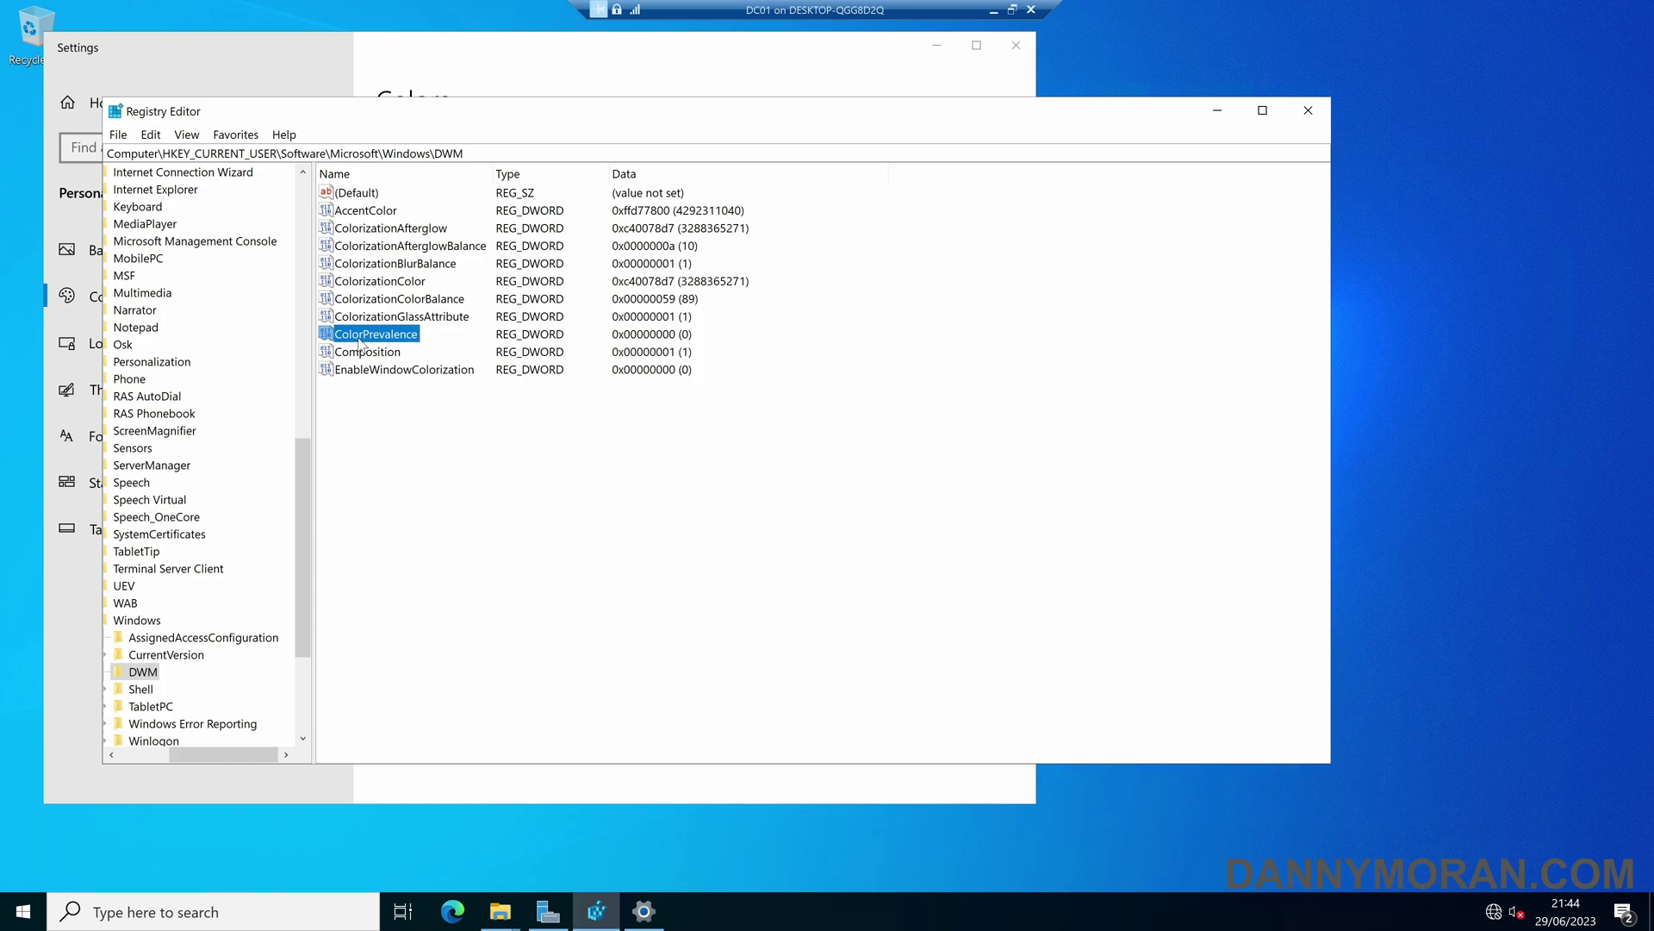
Launch Group Policy Management and show the domain's Group Policy Objects.
key("super")
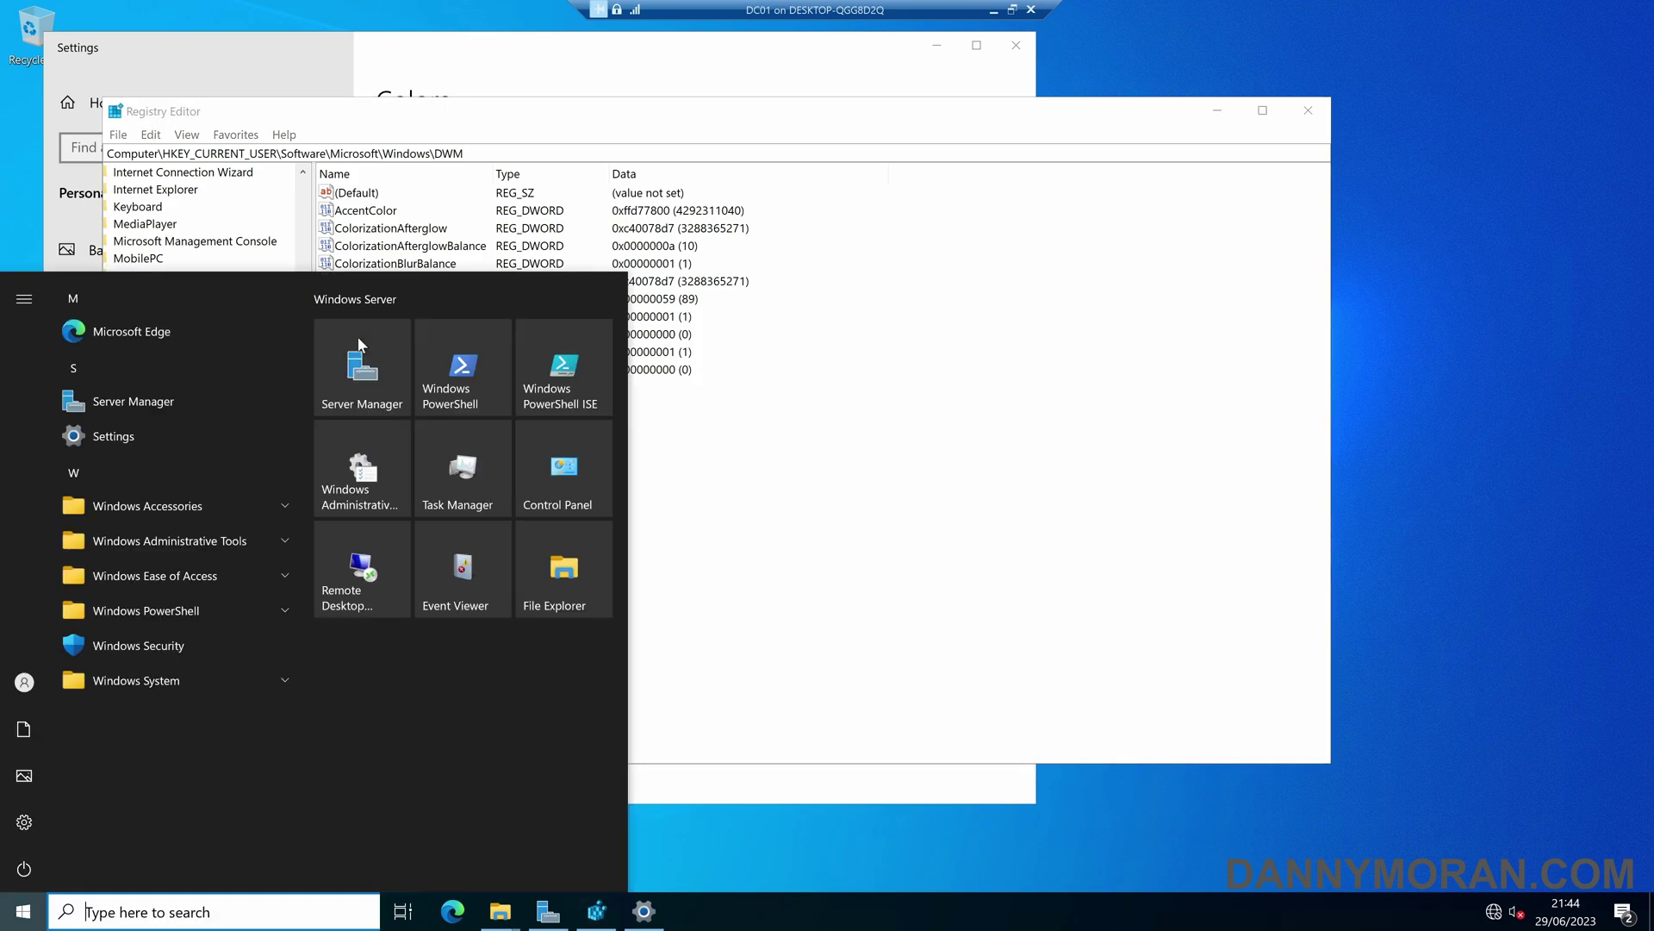
type("grou")
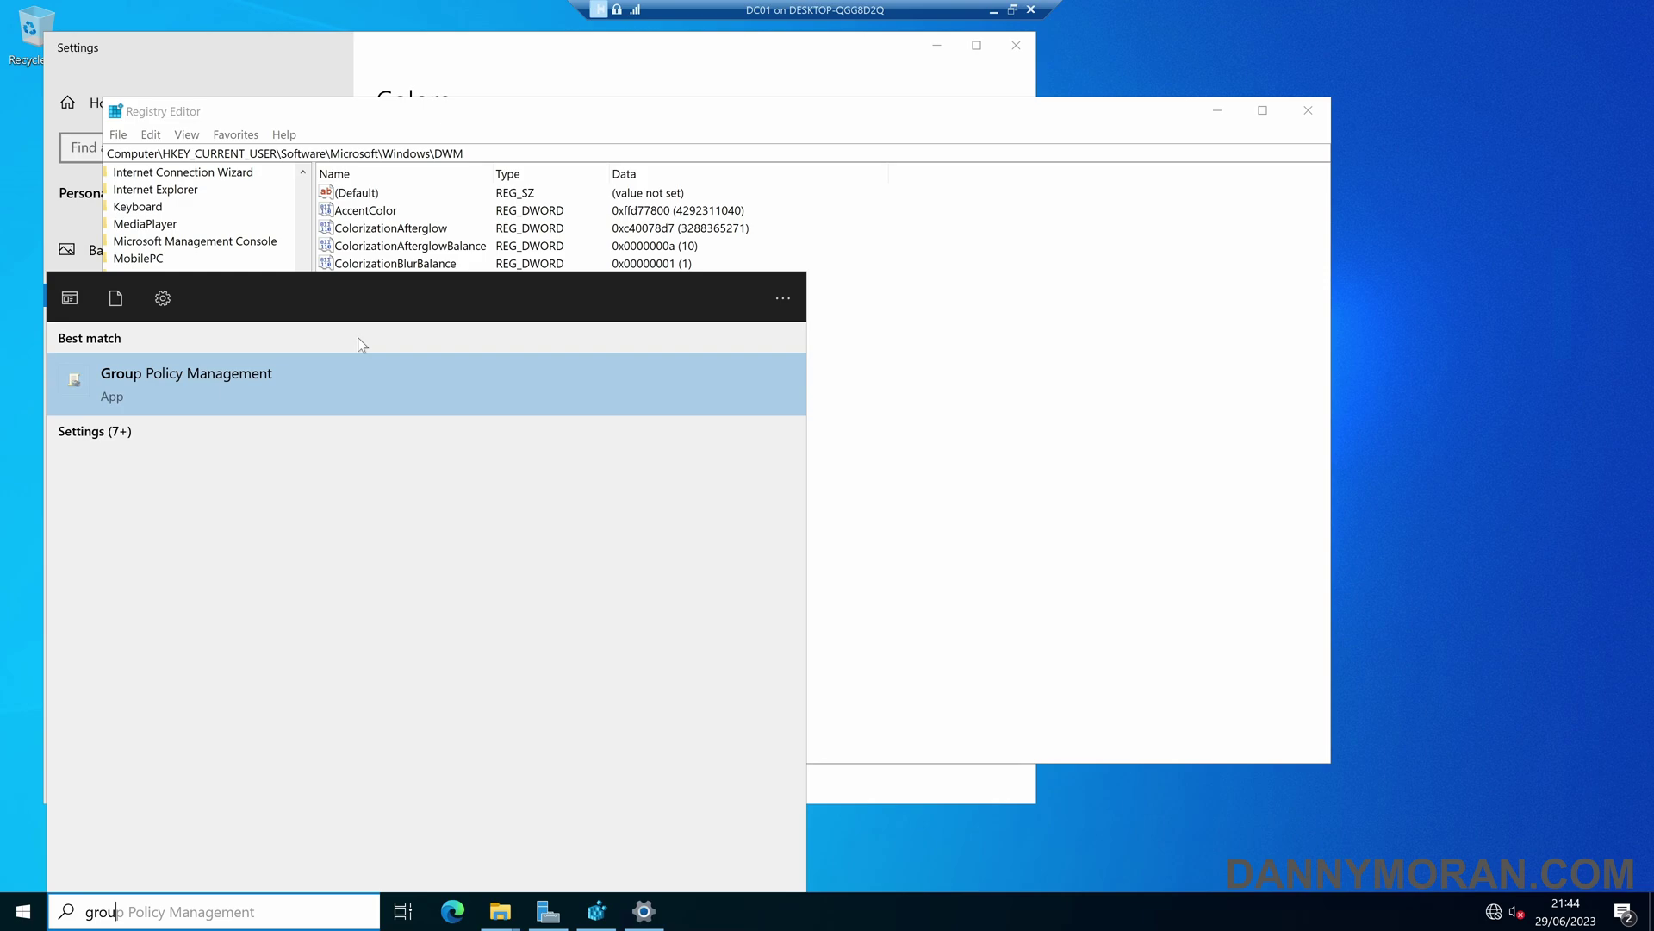
key("Return")
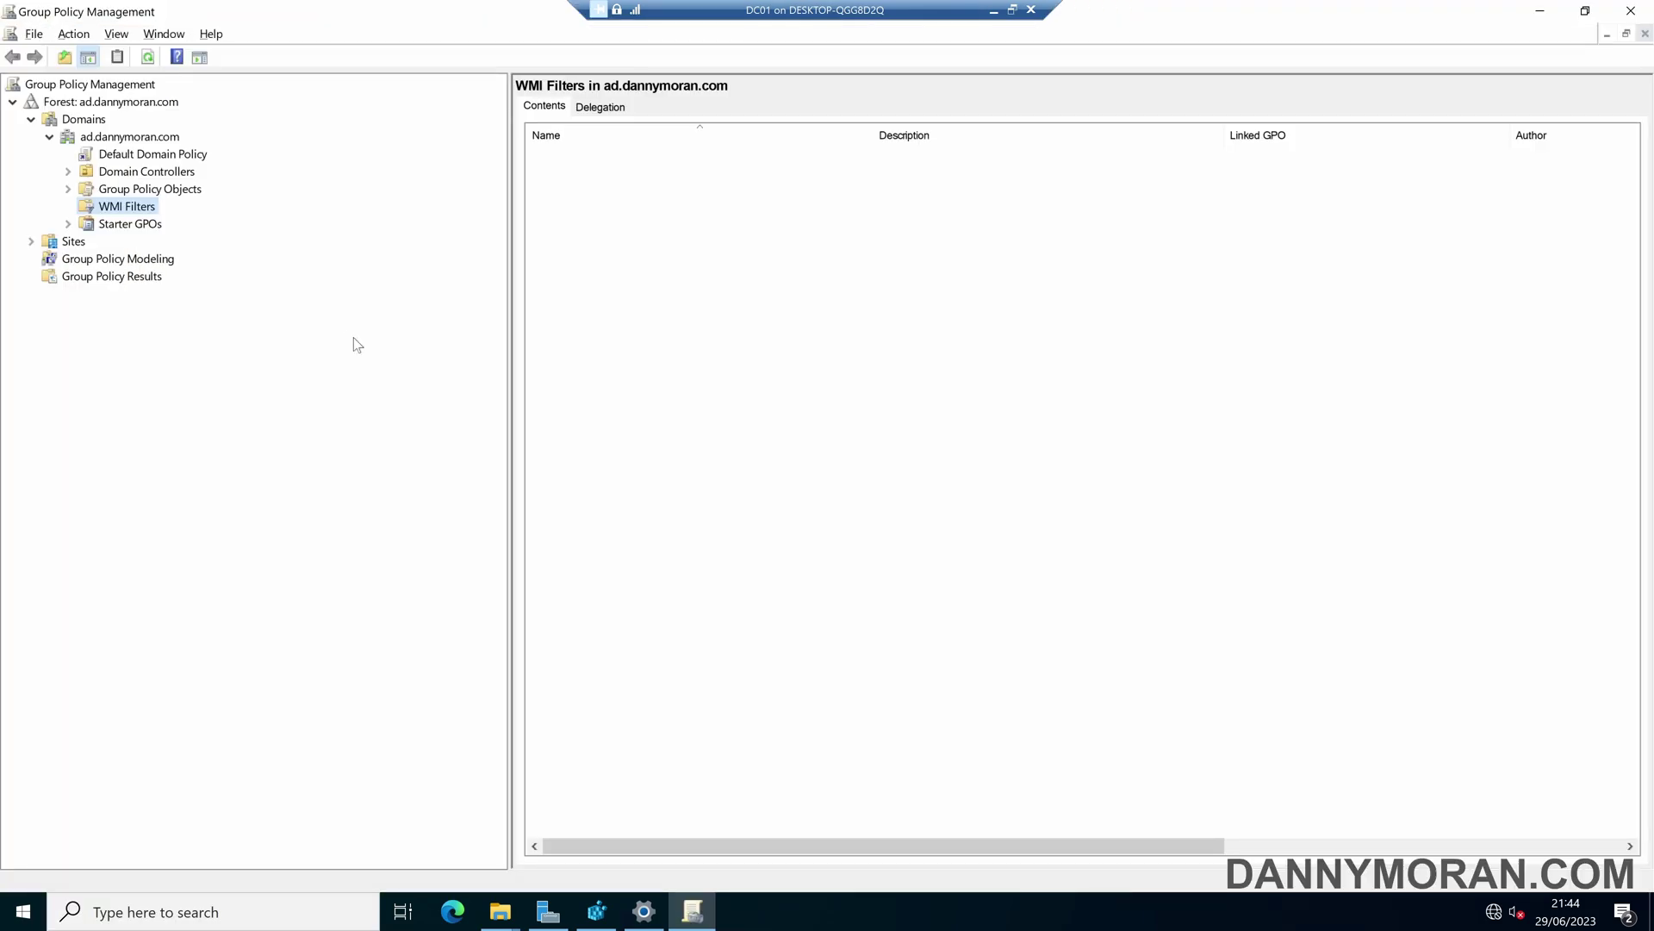
left_click(136, 192)
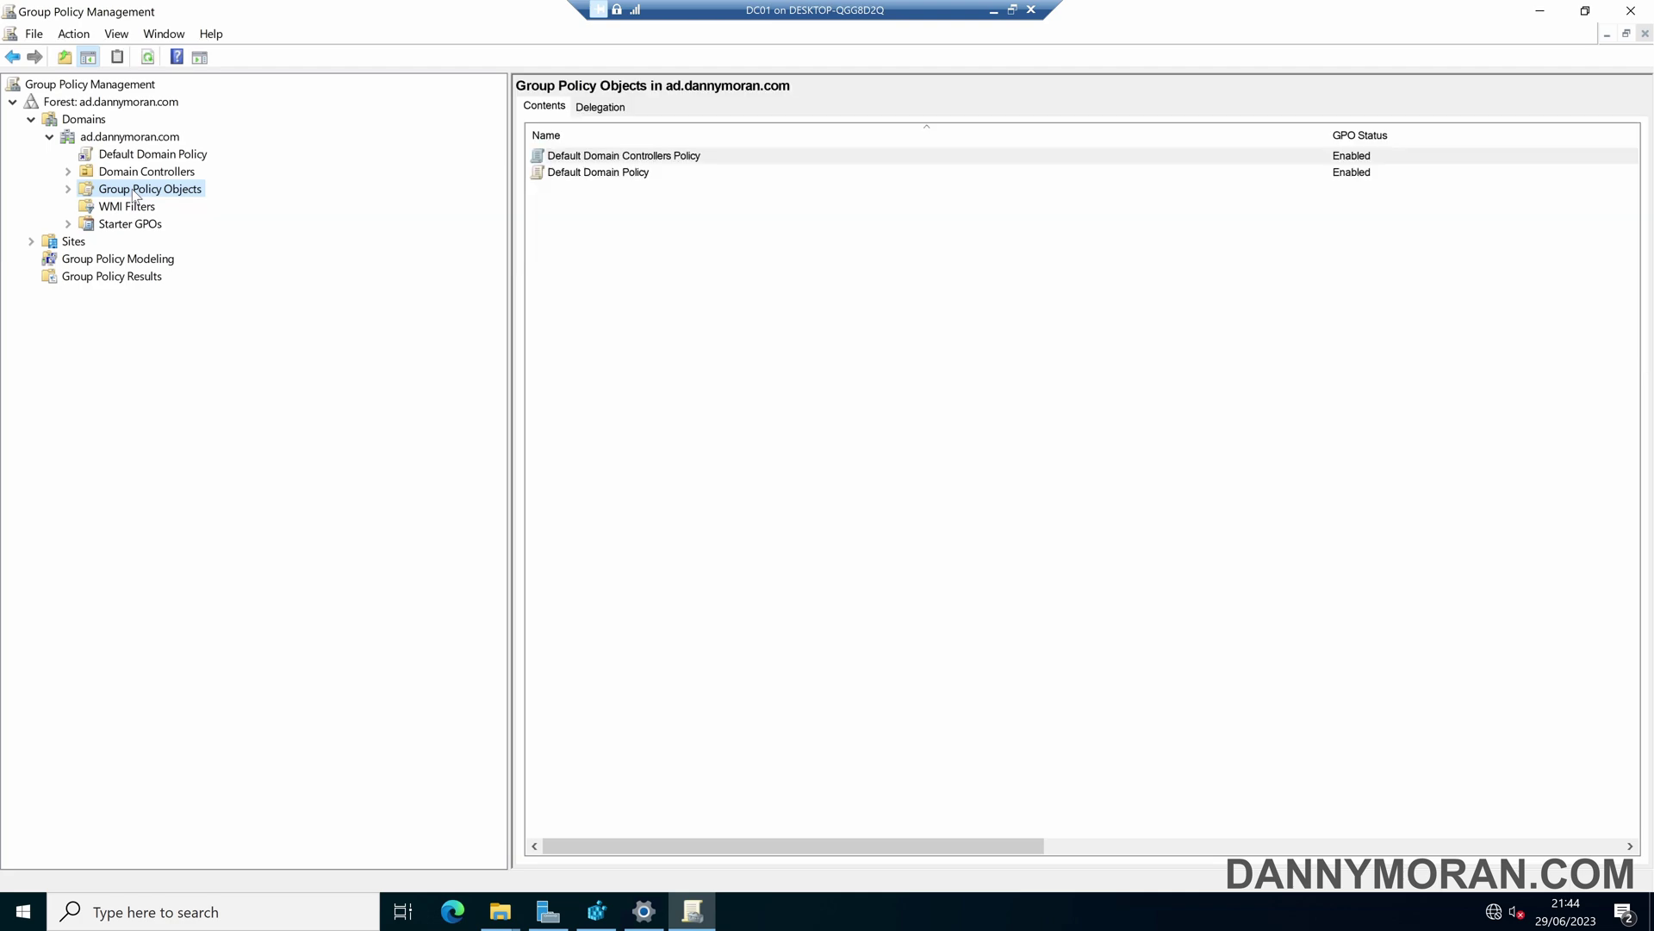
Create a GPO named windows-server-personalisation and list it under Group Policy Objects.
right_click(134, 193)
left_click(168, 202)
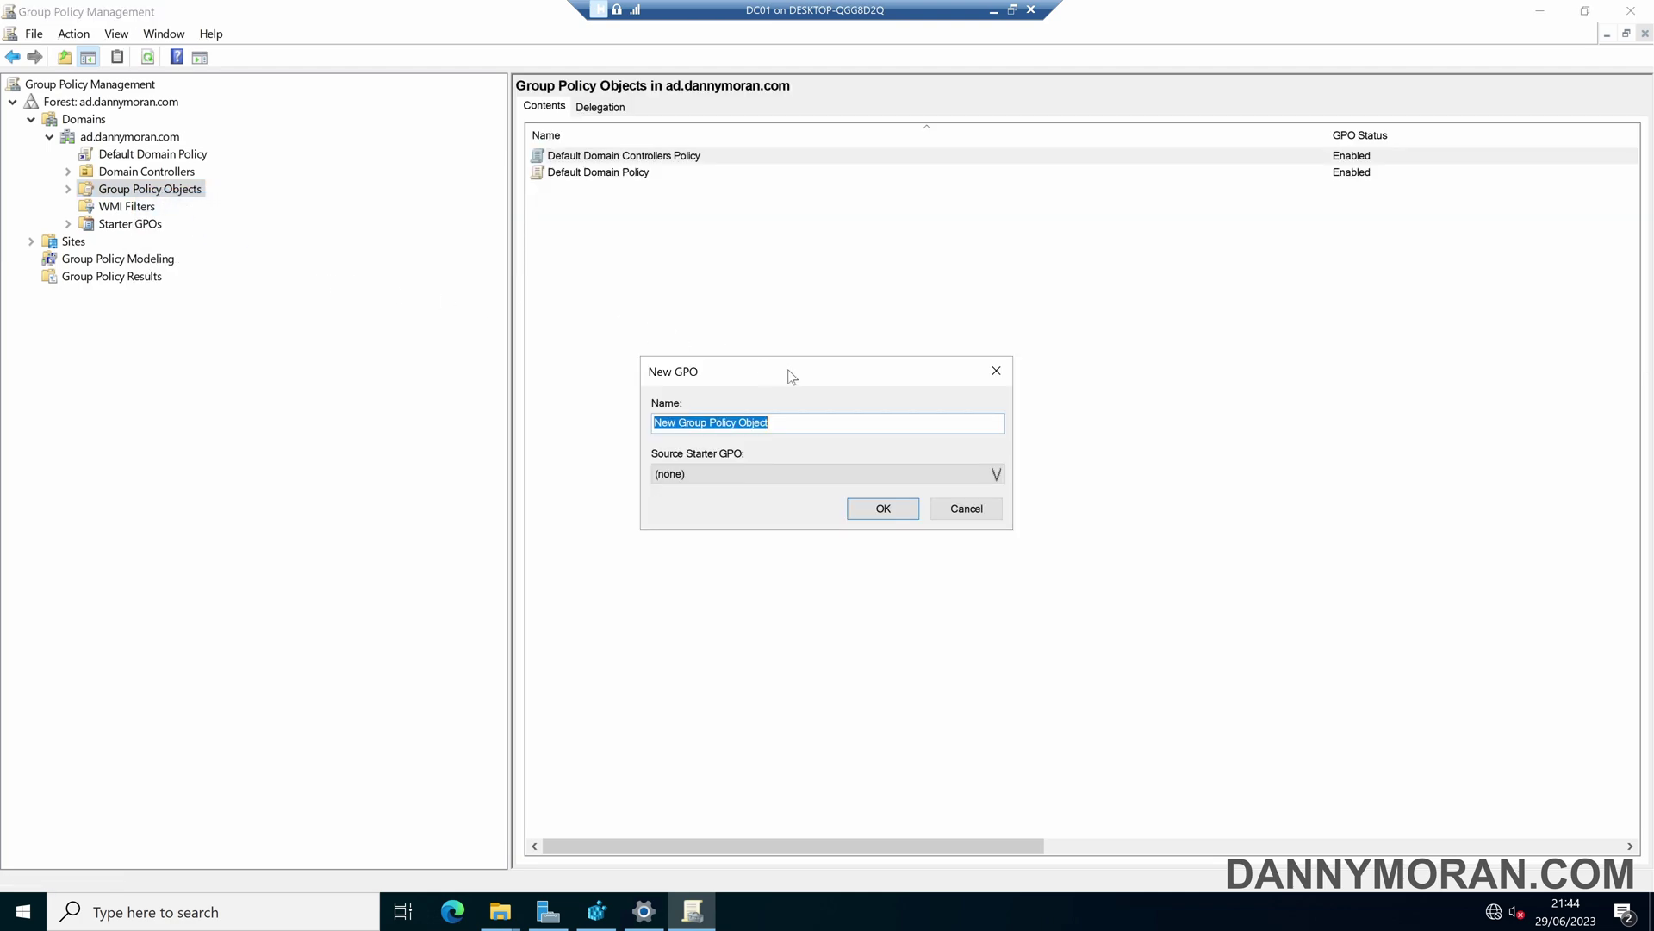
type("windows-ser")
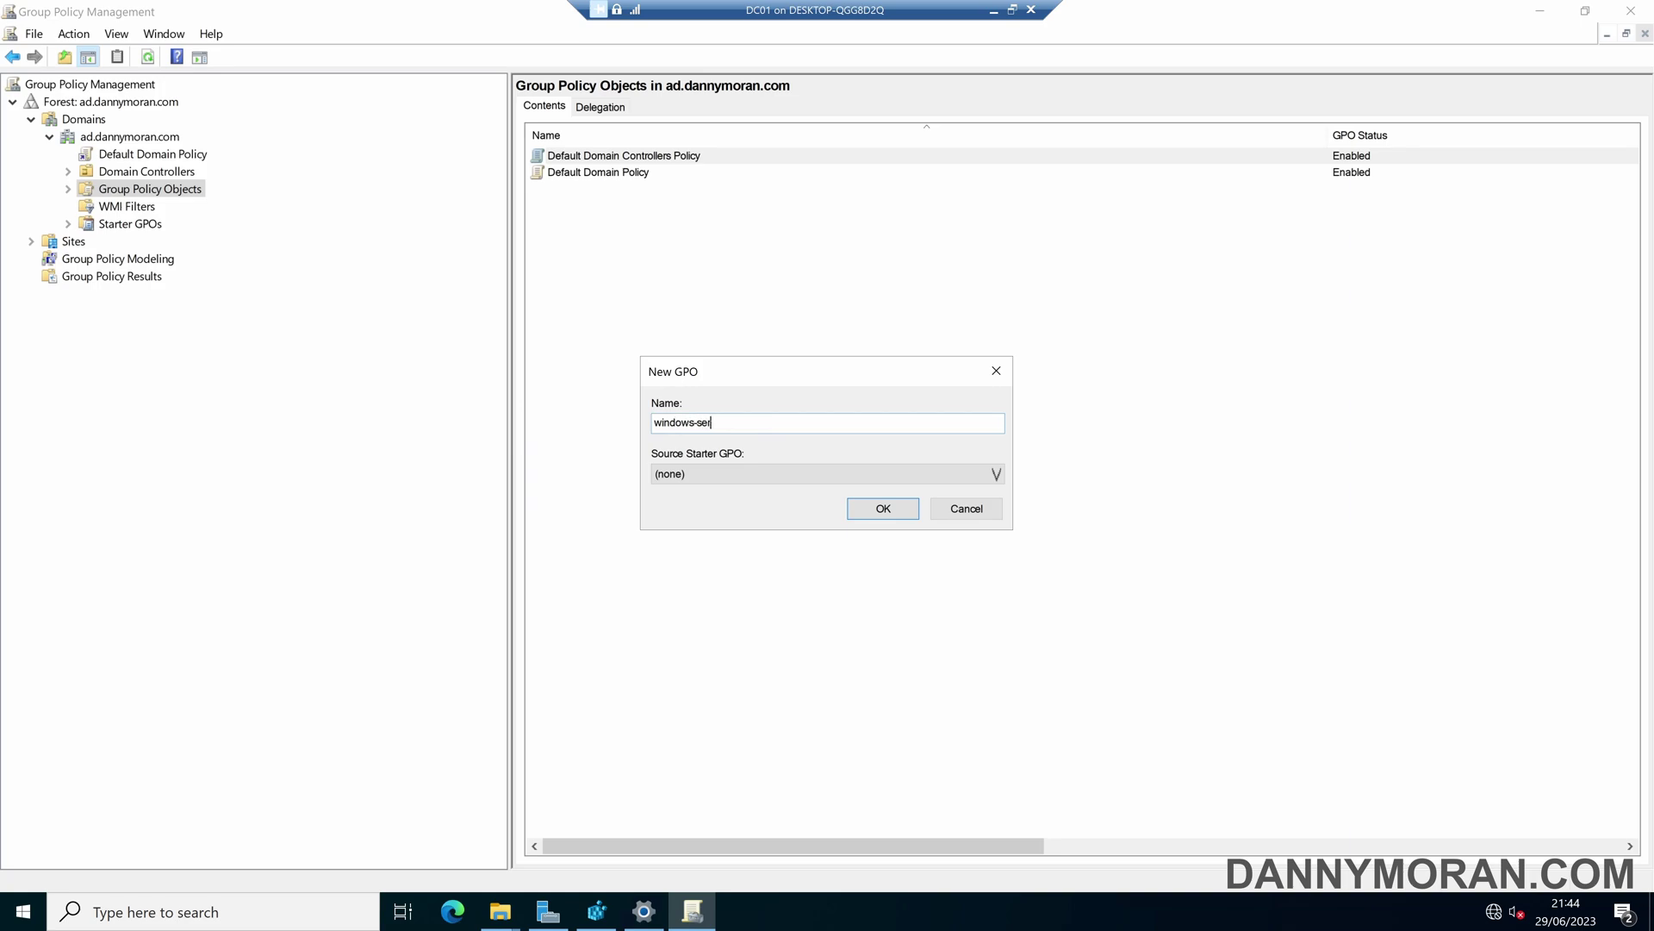
type("ver-personalisation")
left_click(880, 510)
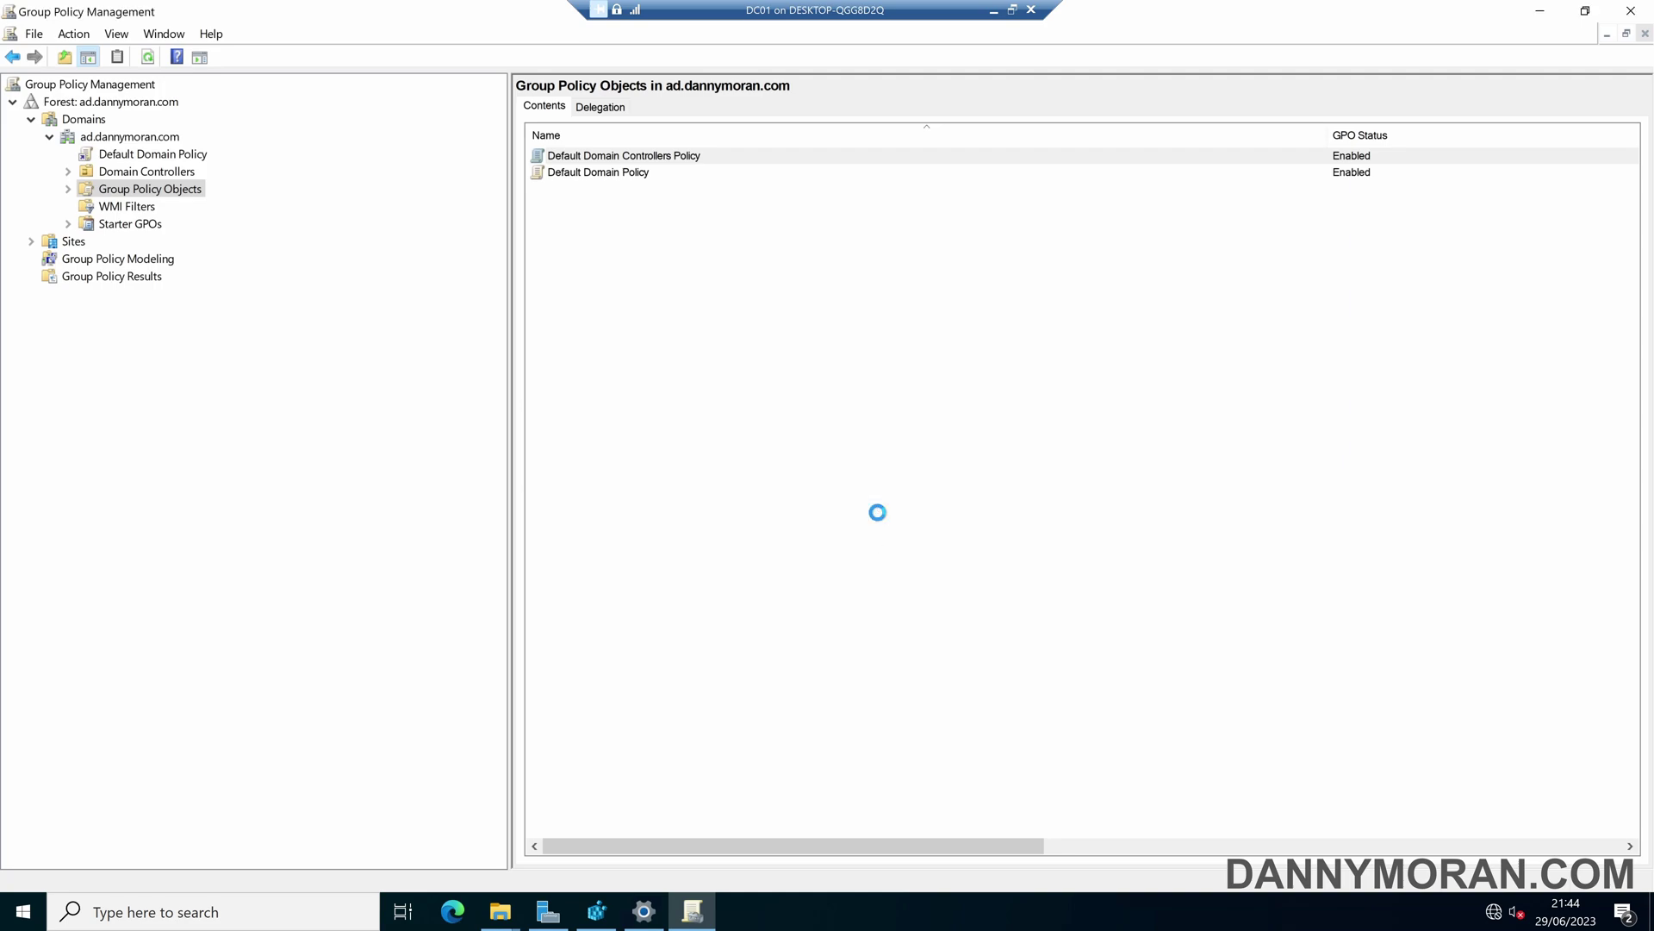
left_click(68, 189)
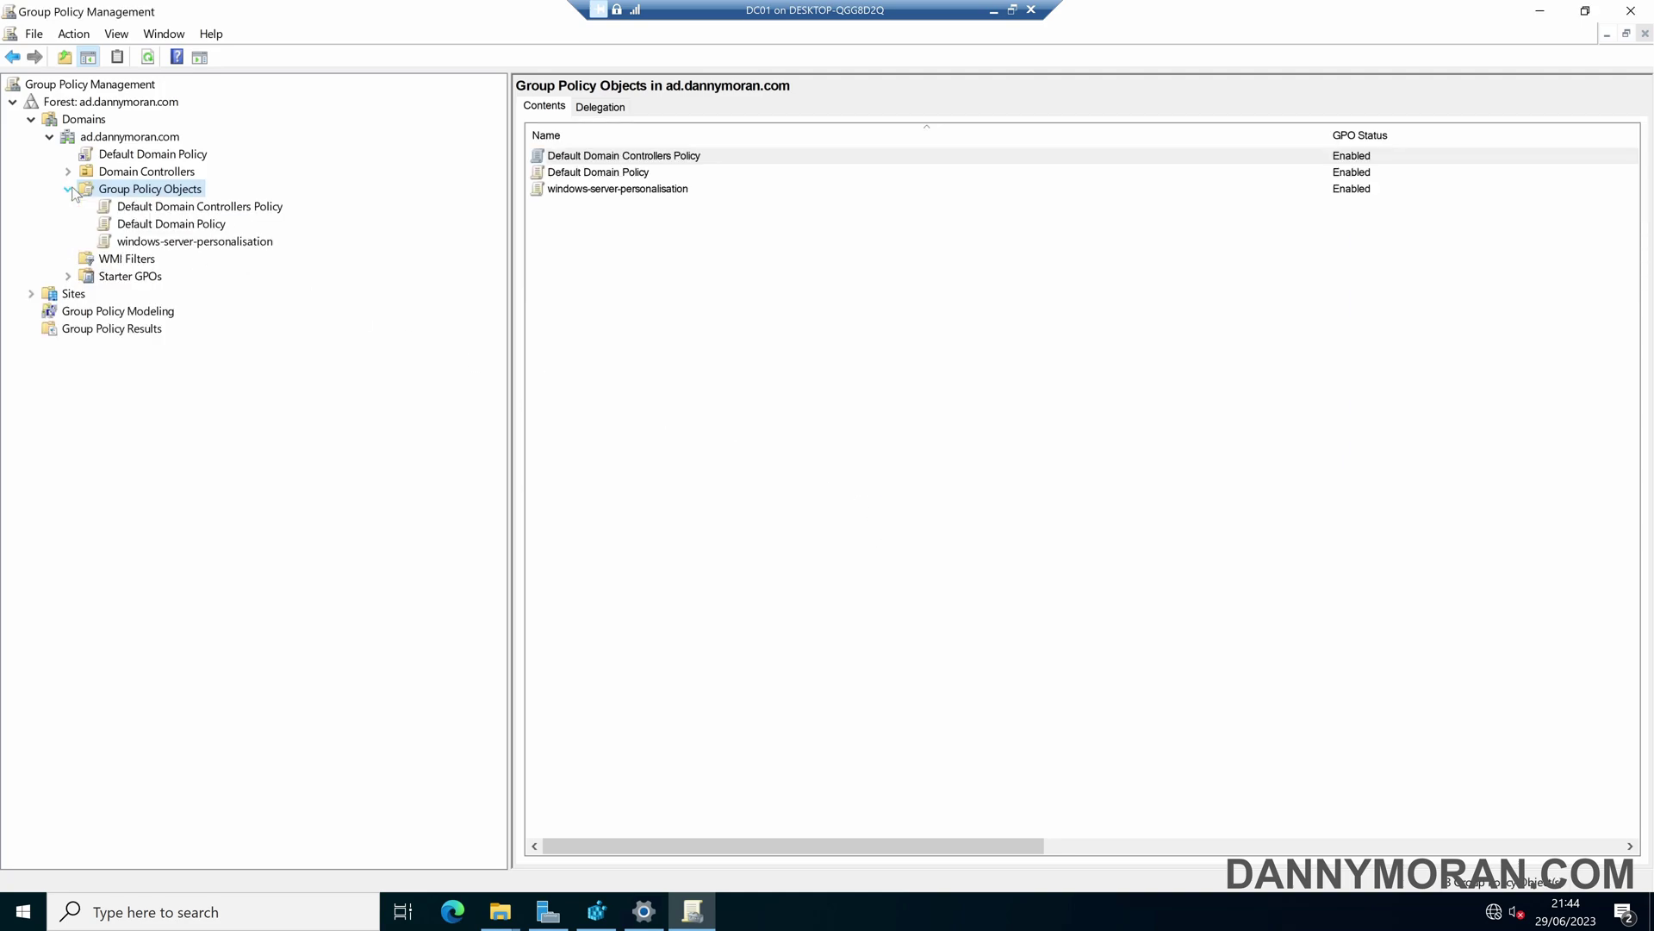
right_click(186, 241)
Edit the GPO and add a Registry Item under User Configuration > Preferences > Windows Settings > Registry.
left_click(226, 254)
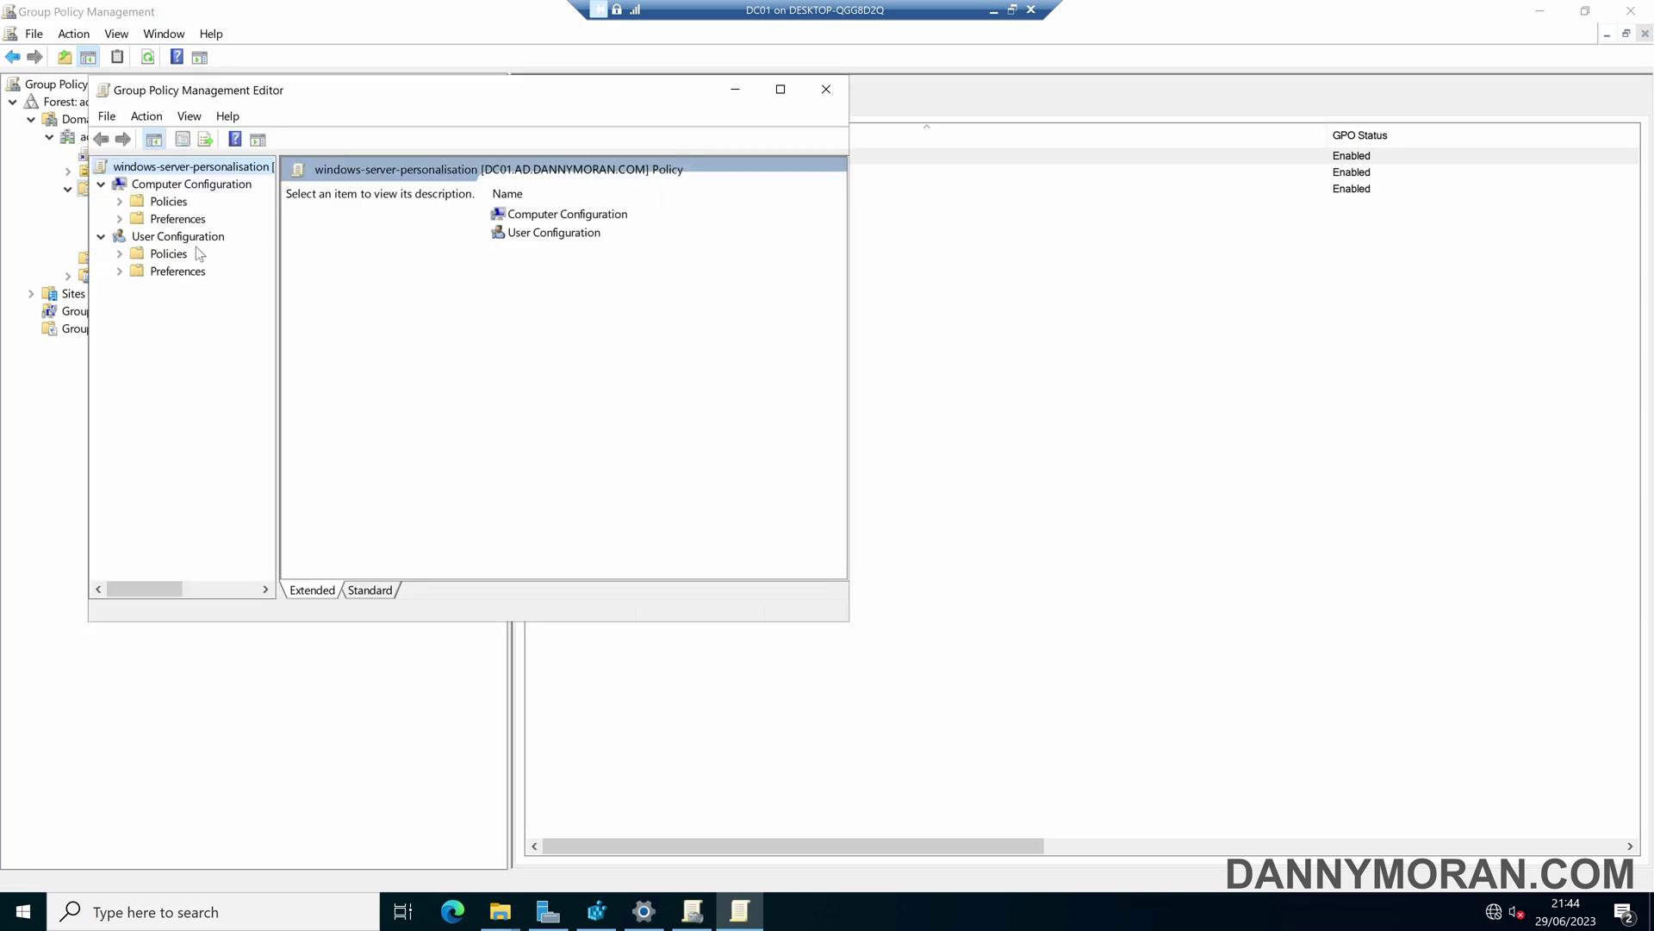
double_click(177, 274)
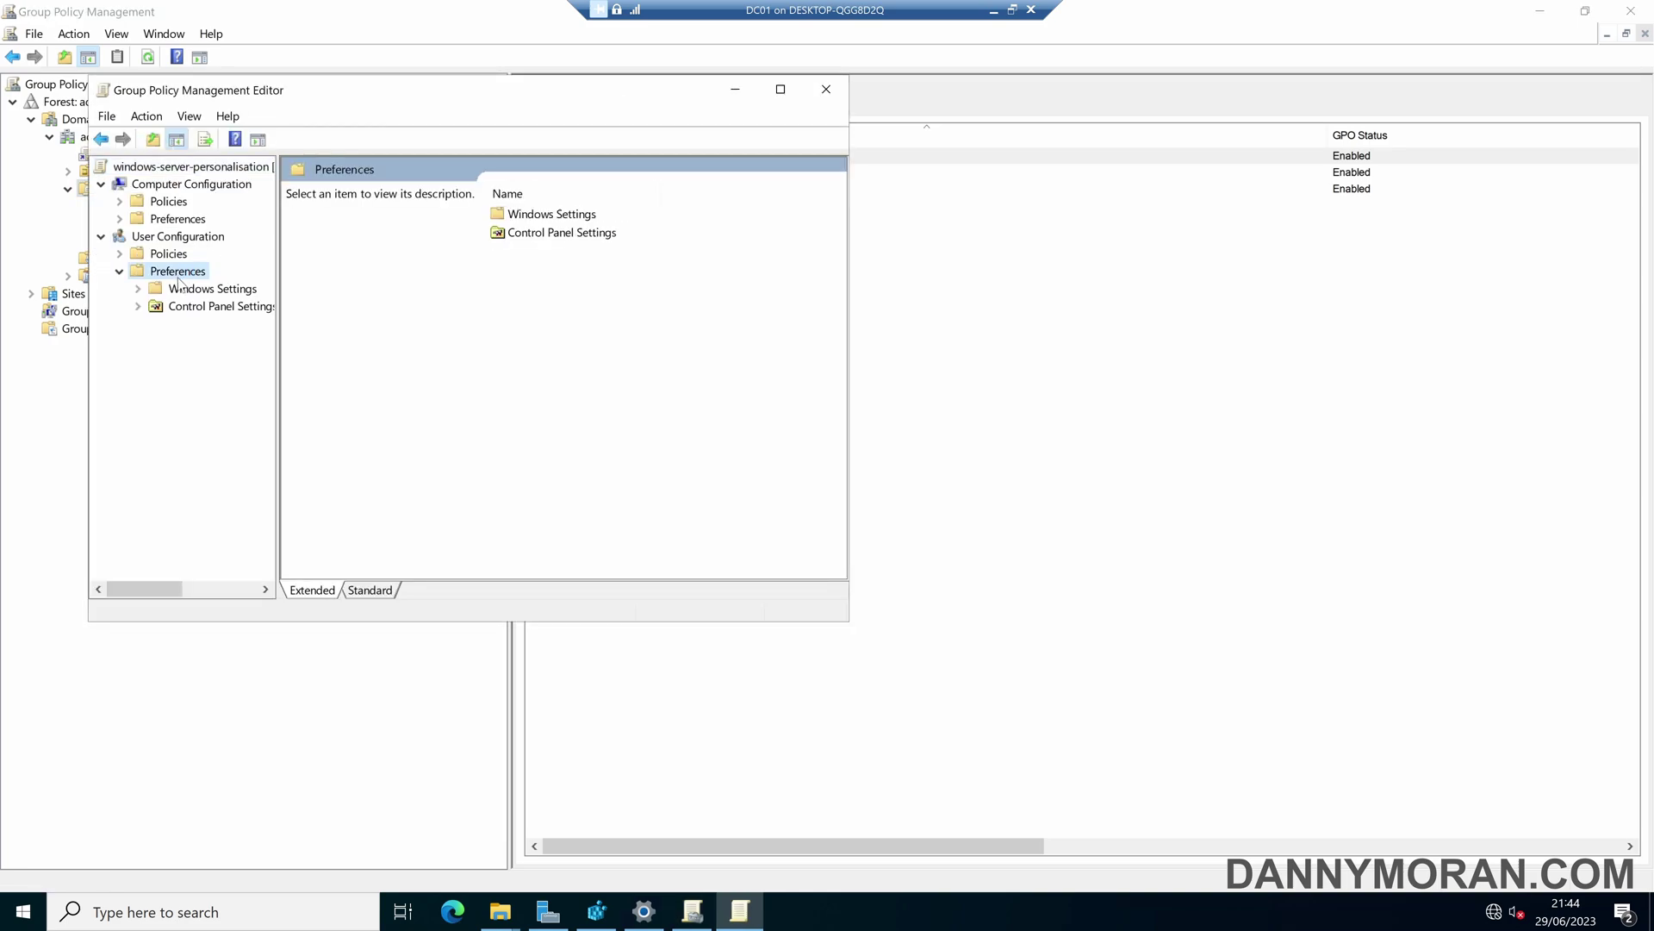
double_click(209, 291)
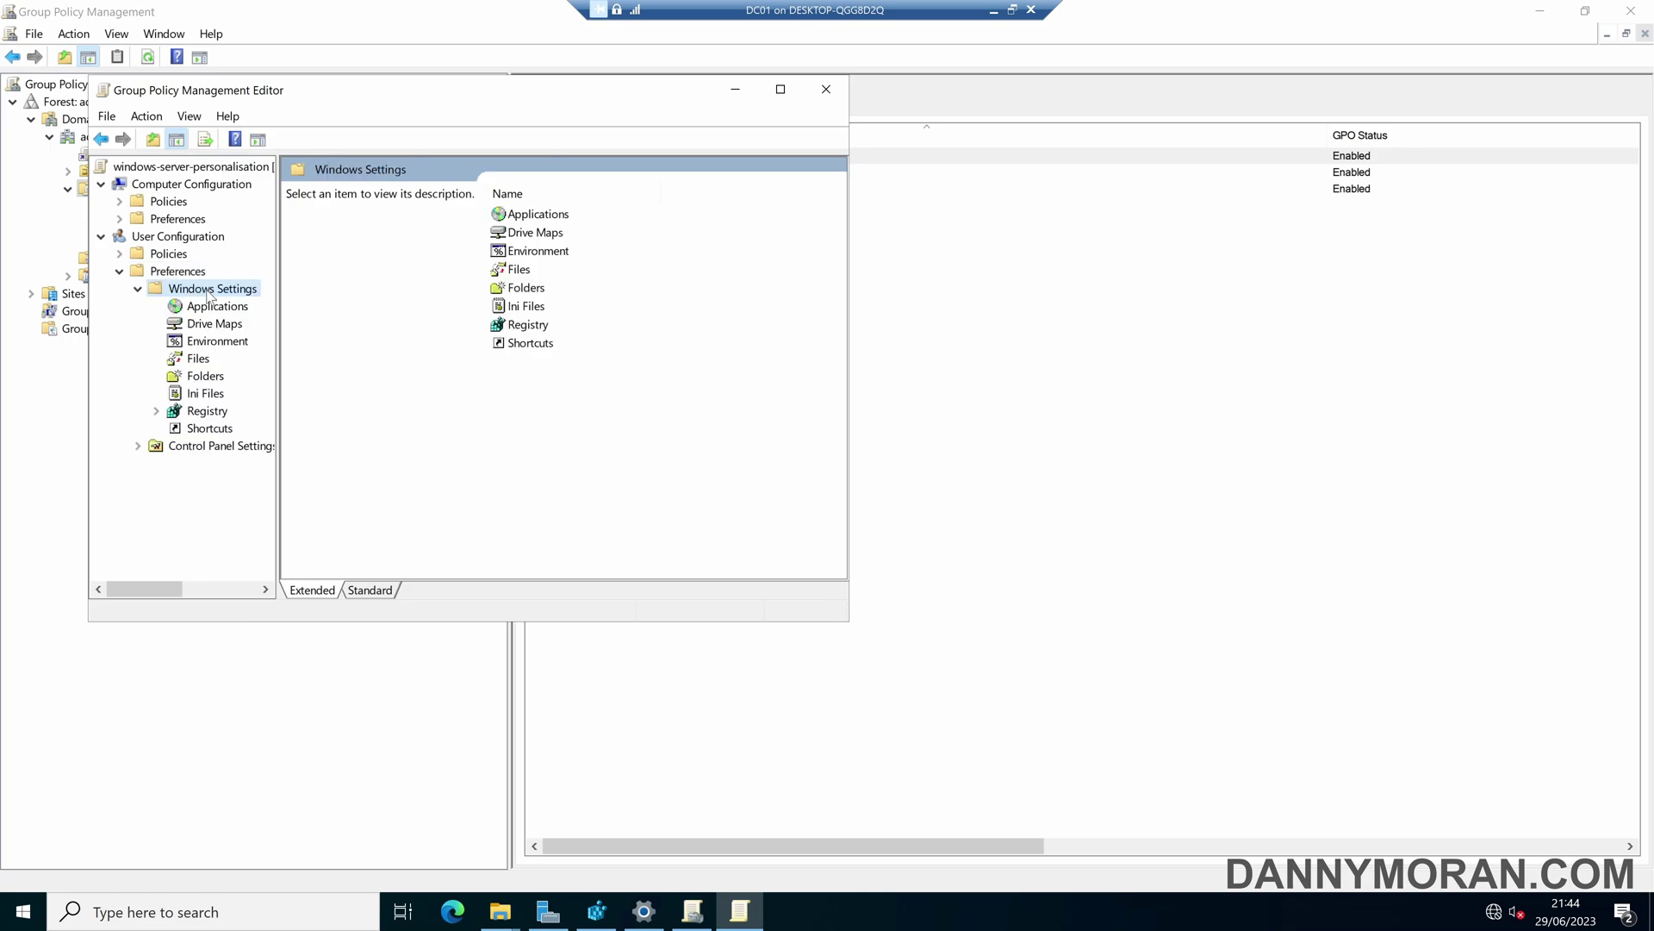
left_click(213, 415)
right_click(653, 331)
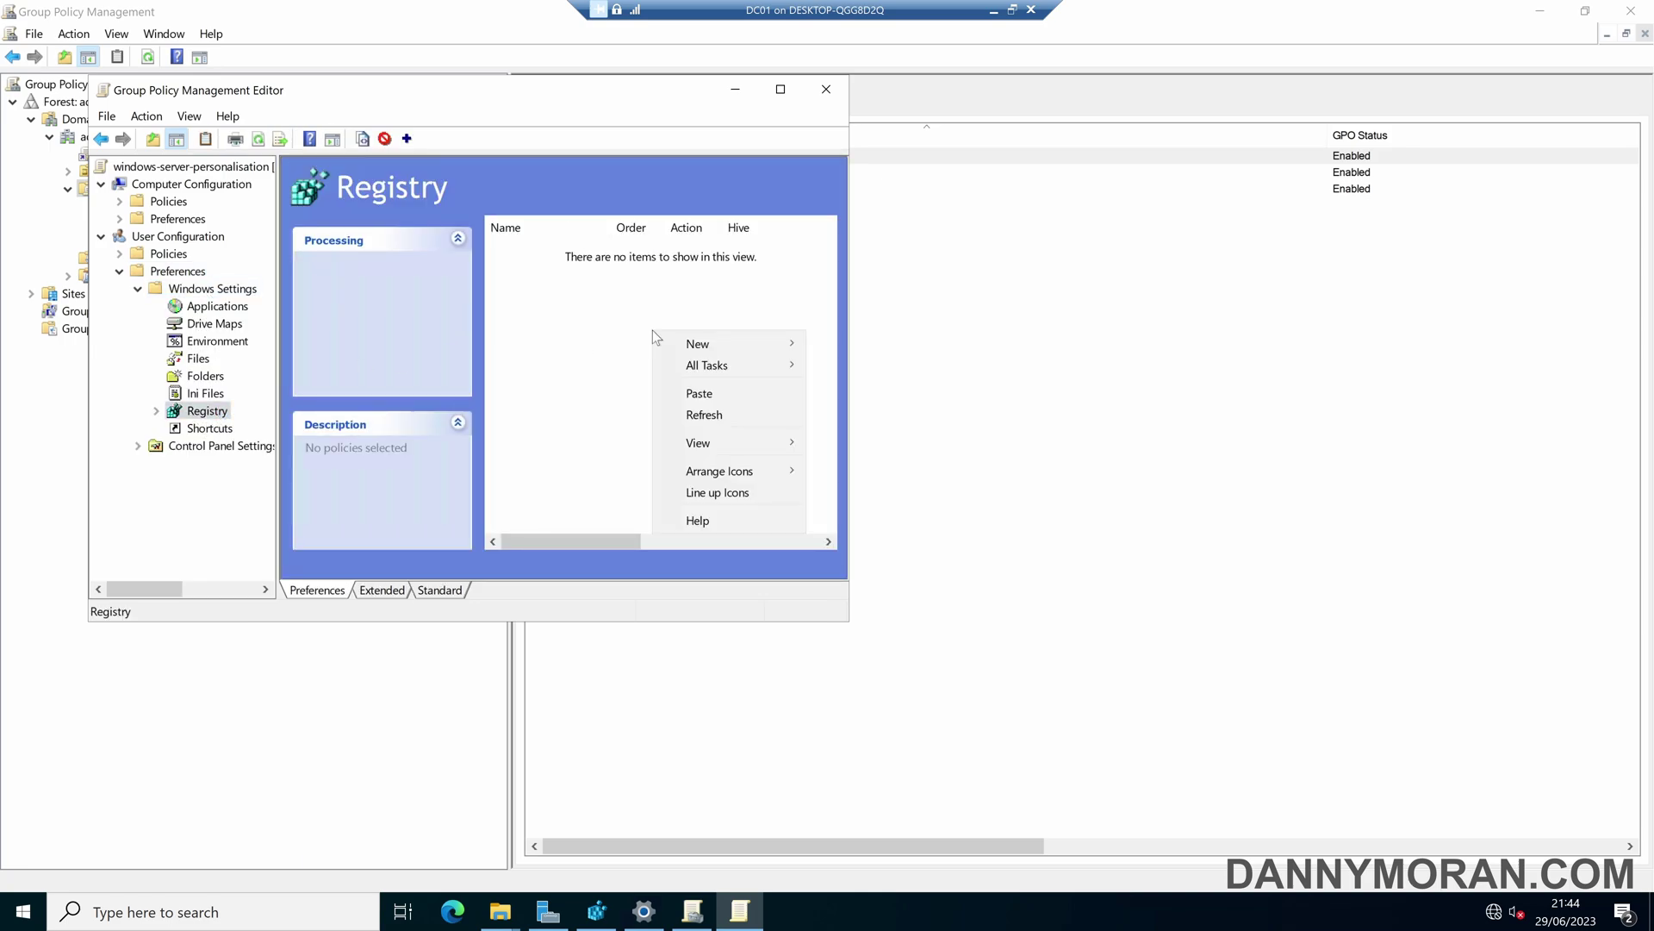
mouse_move(712, 343)
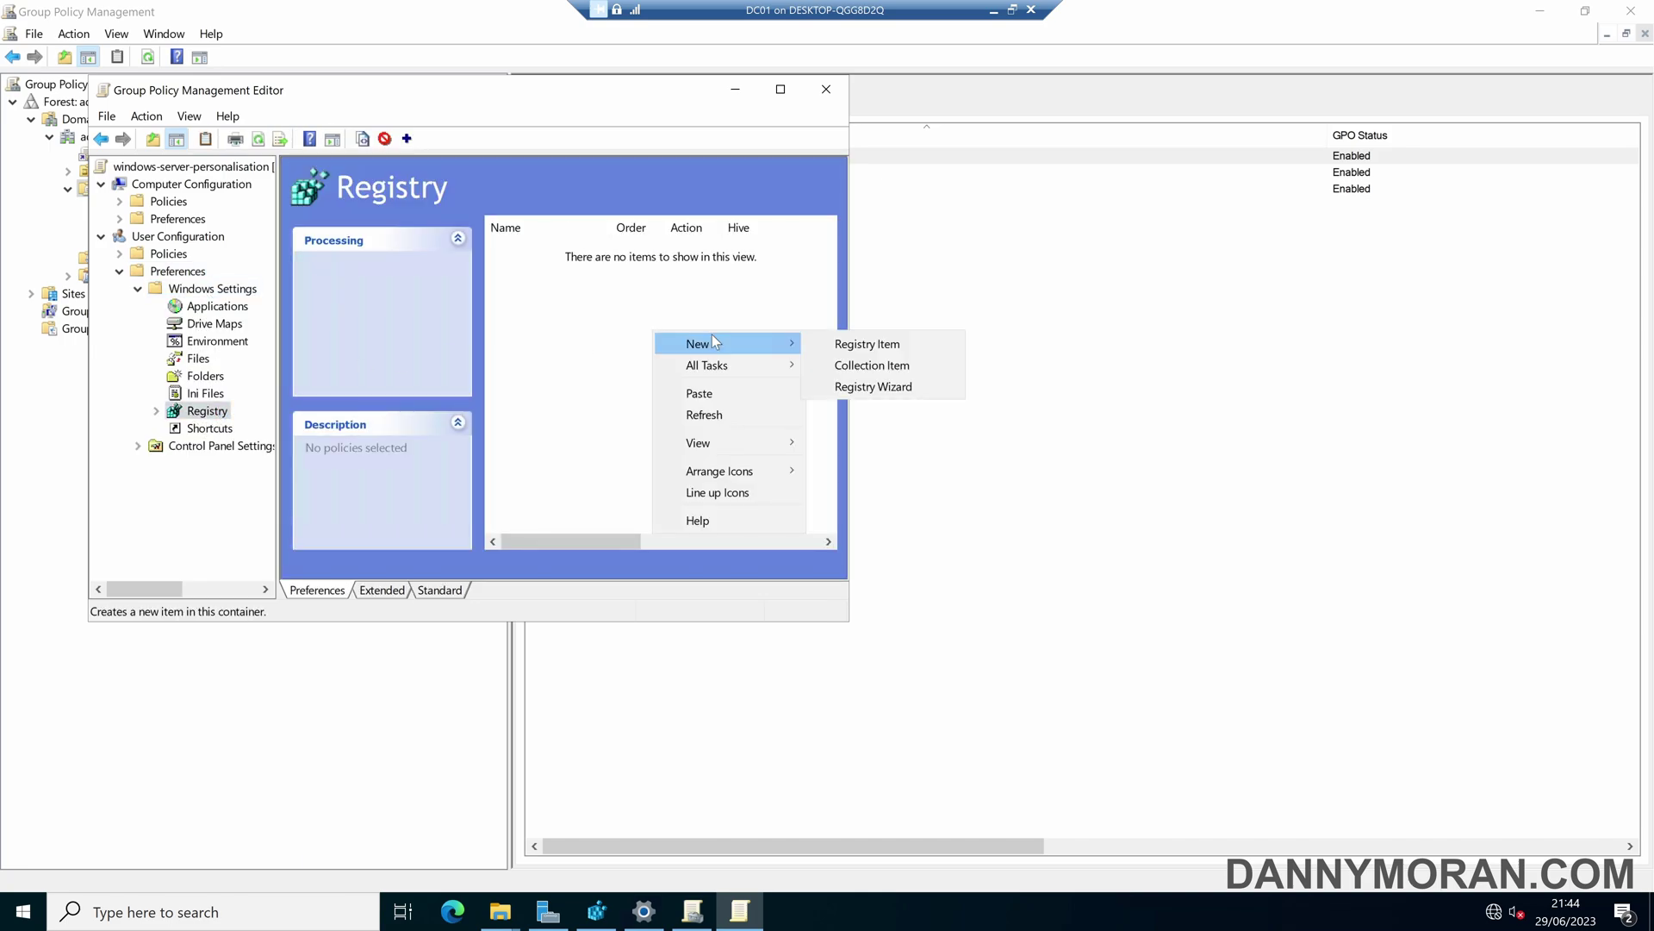
left_click(881, 344)
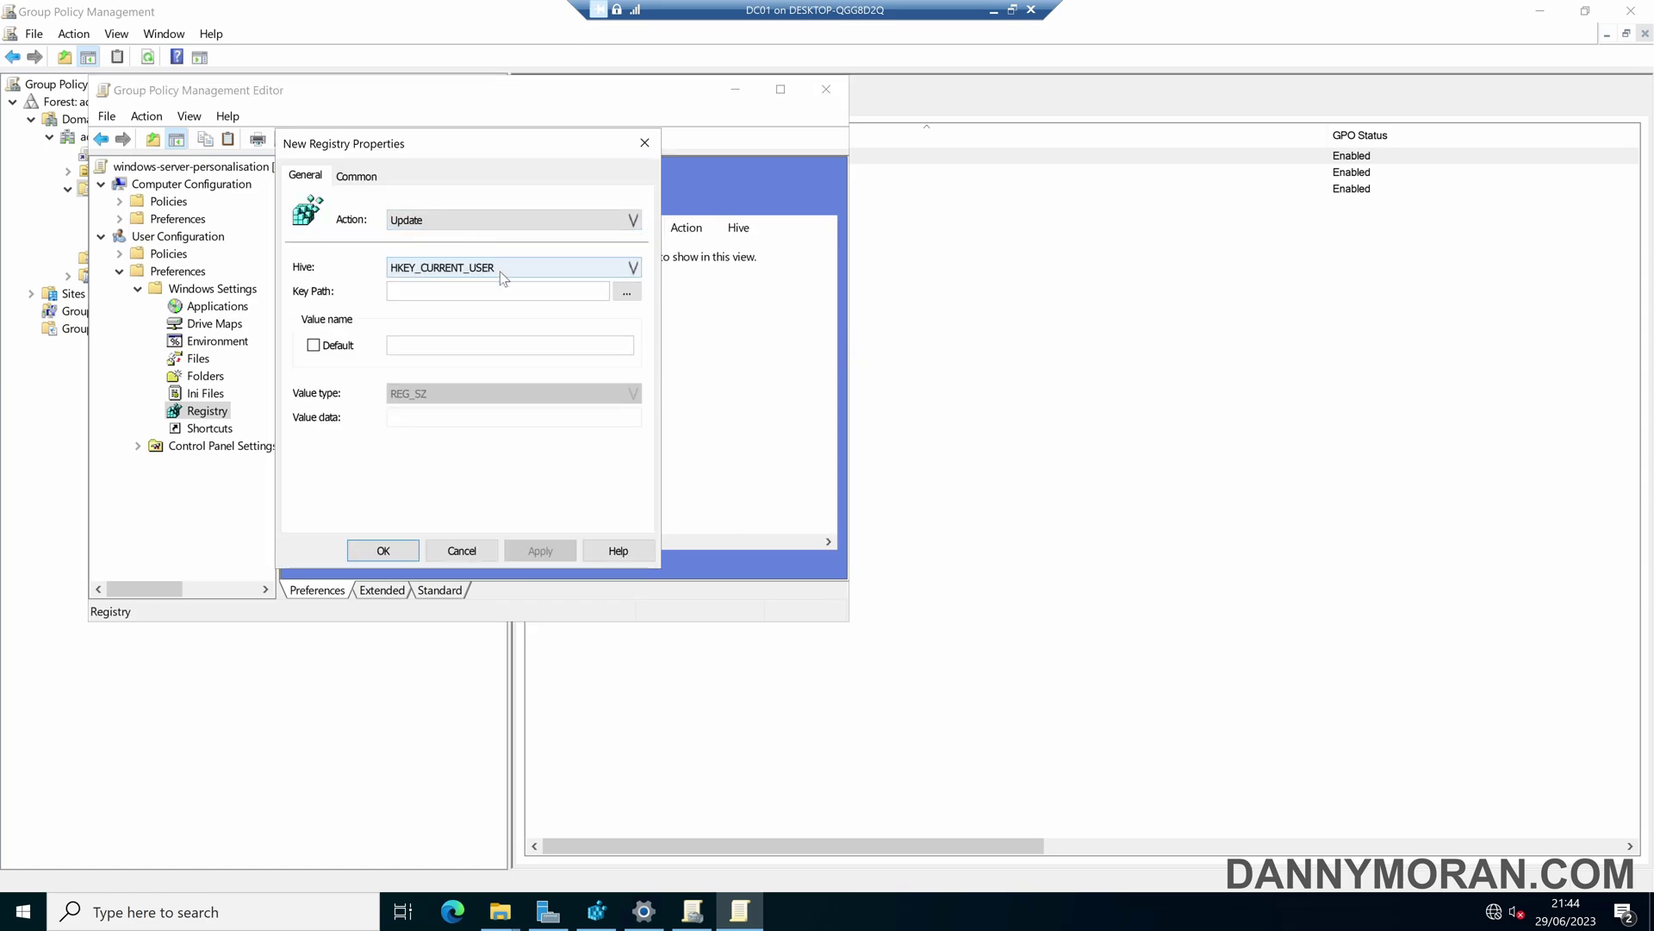
Browse to HKCU\Software\Microsoft\Windows\DWM and choose the ColorPrevalence value.
left_click(628, 293)
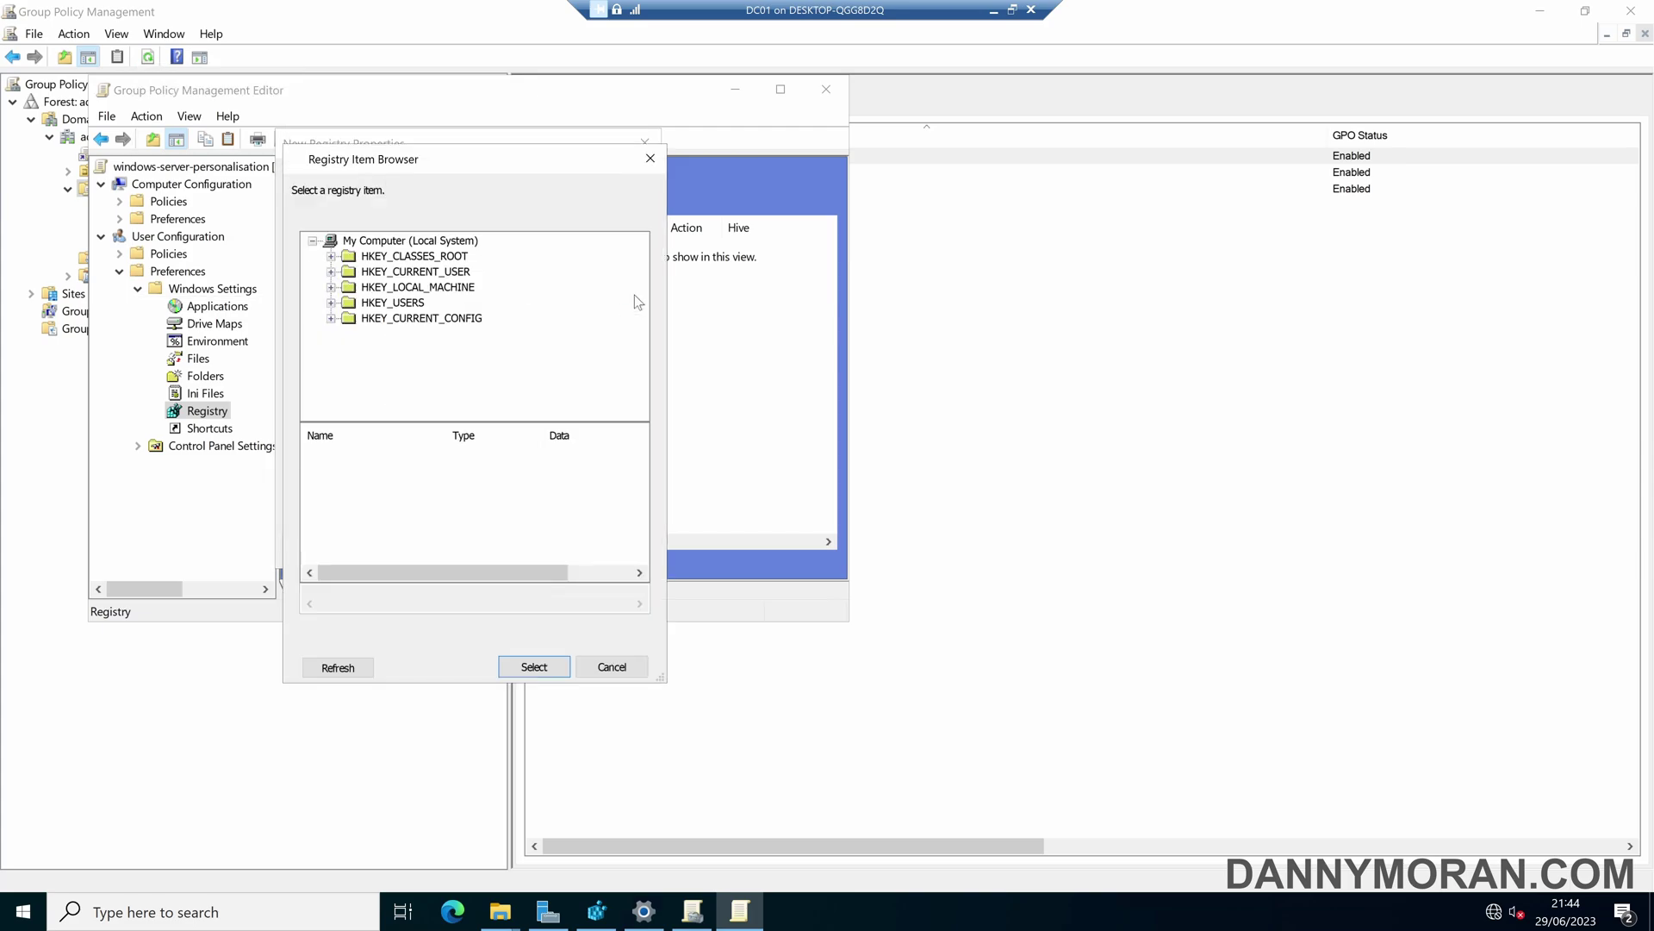
left_click(331, 271)
scroll(375, 317, "down", 2)
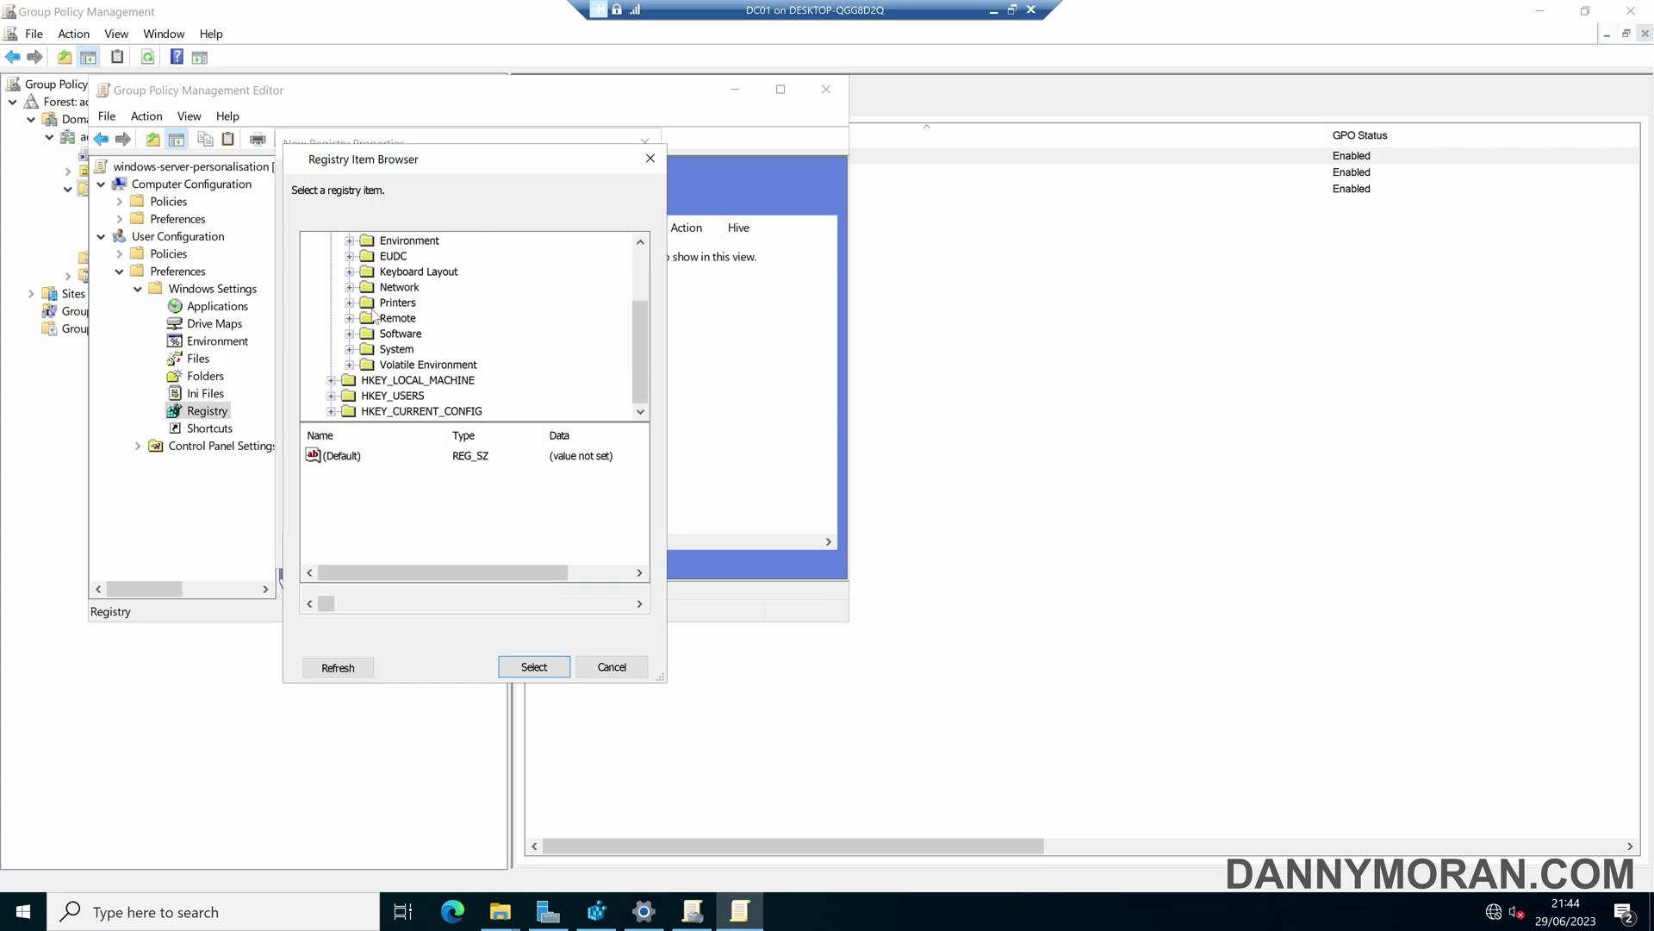
left_click(350, 333)
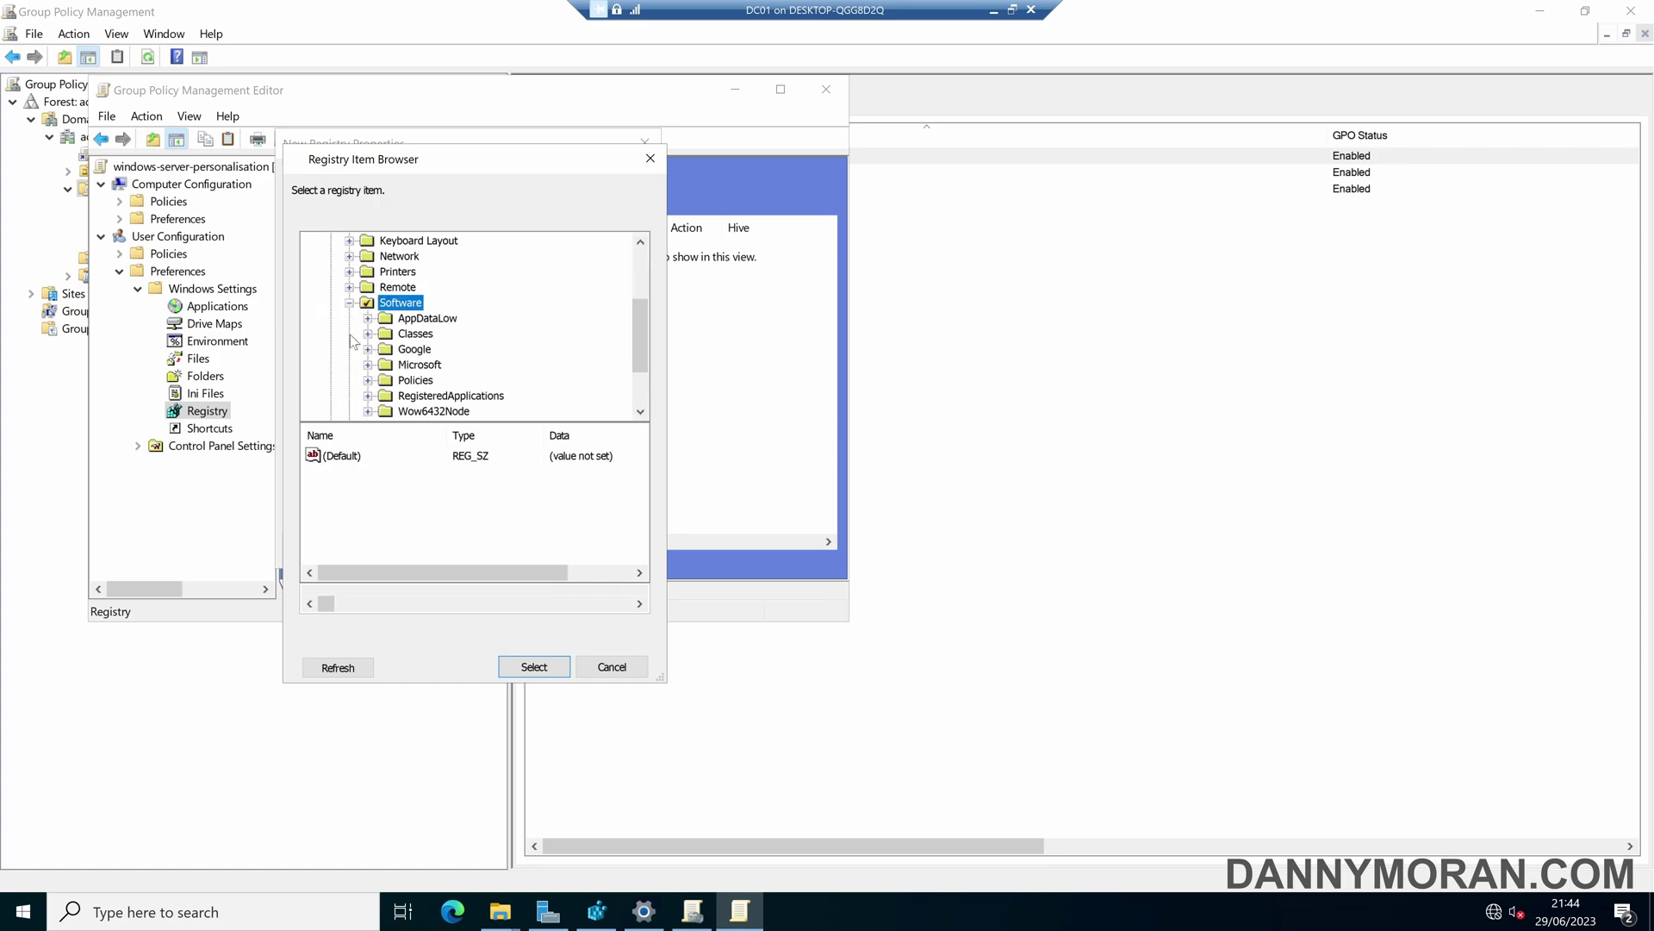
left_click(368, 365)
scroll(383, 364, "down", 5)
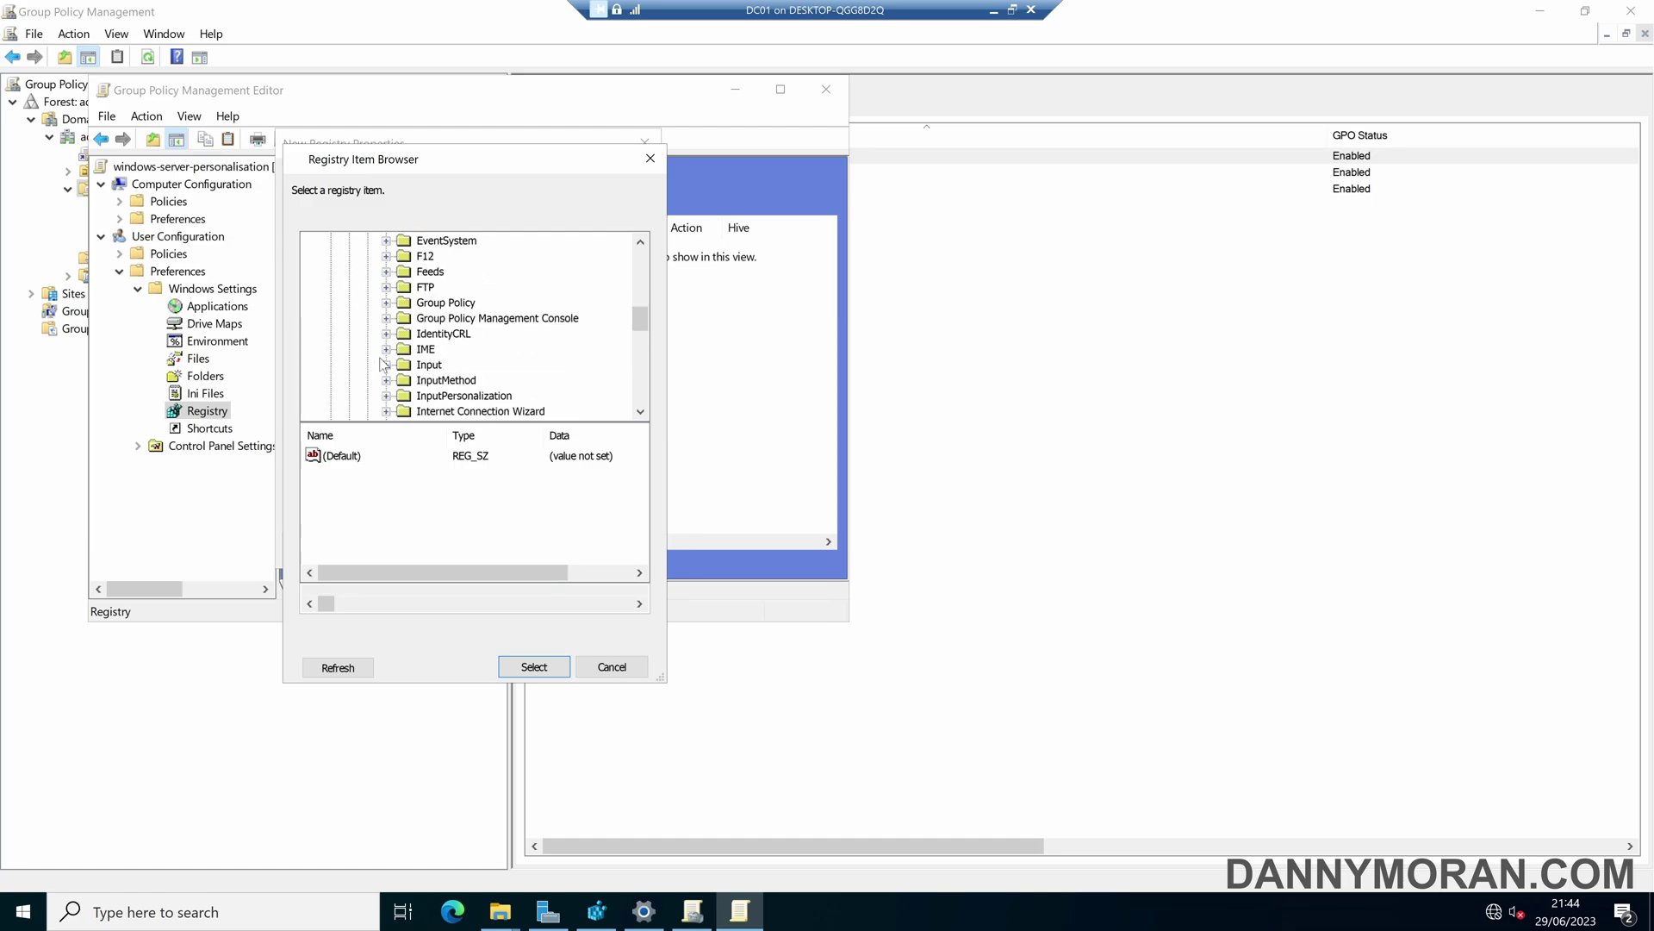
scroll(383, 364, "down", 15)
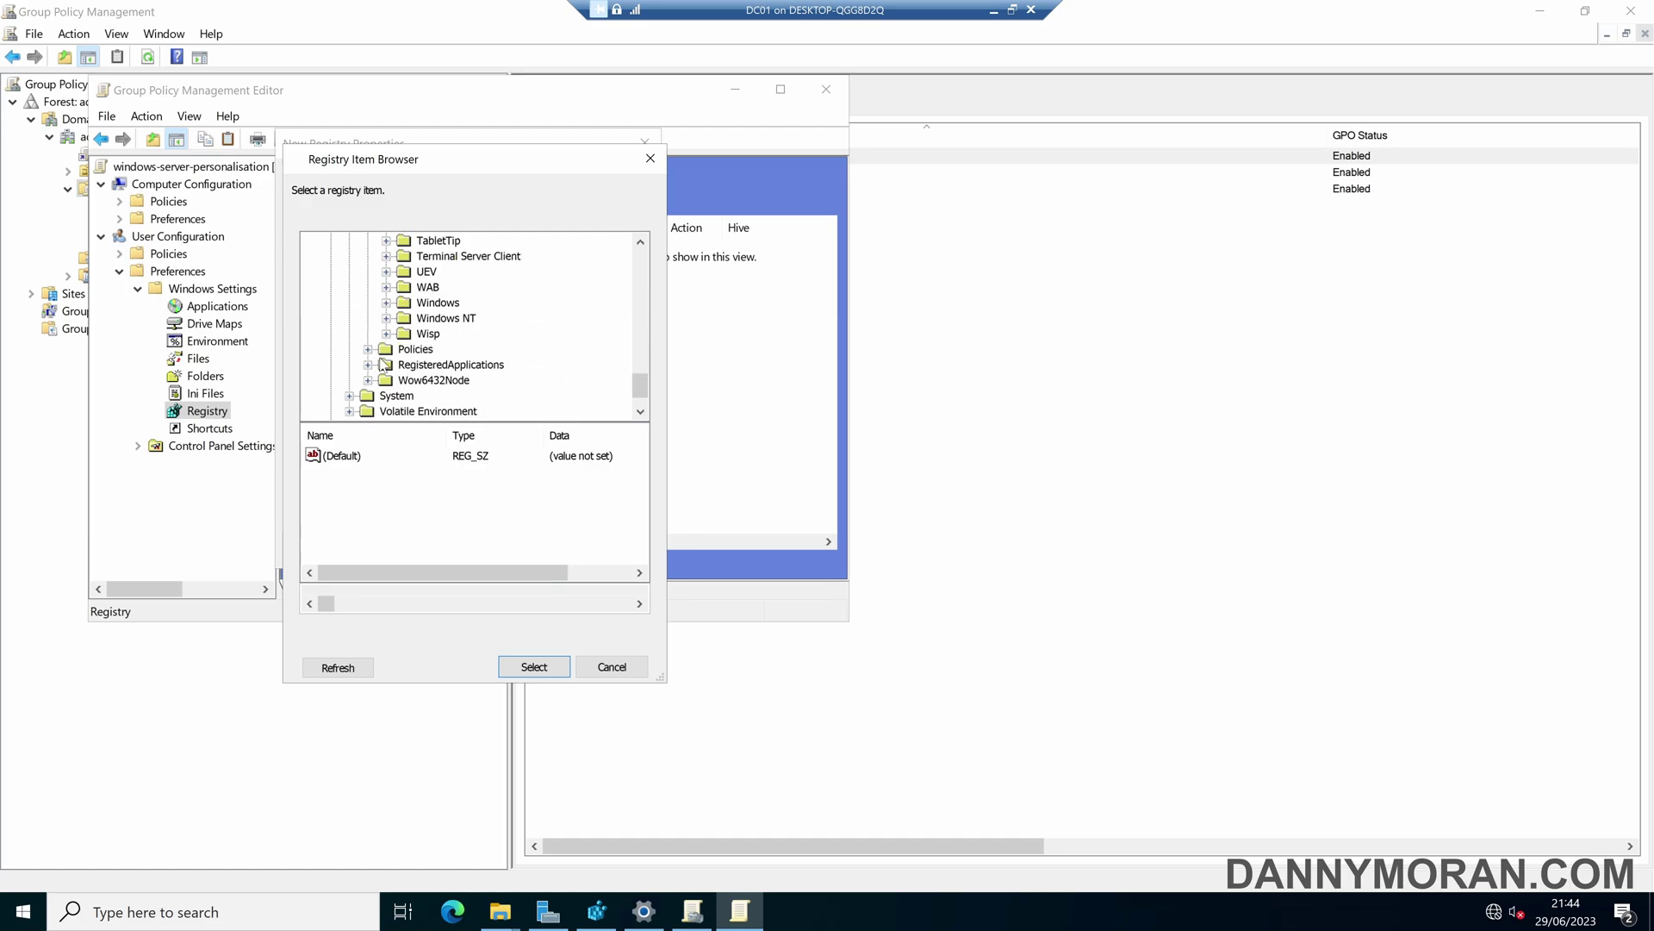
left_click(387, 303)
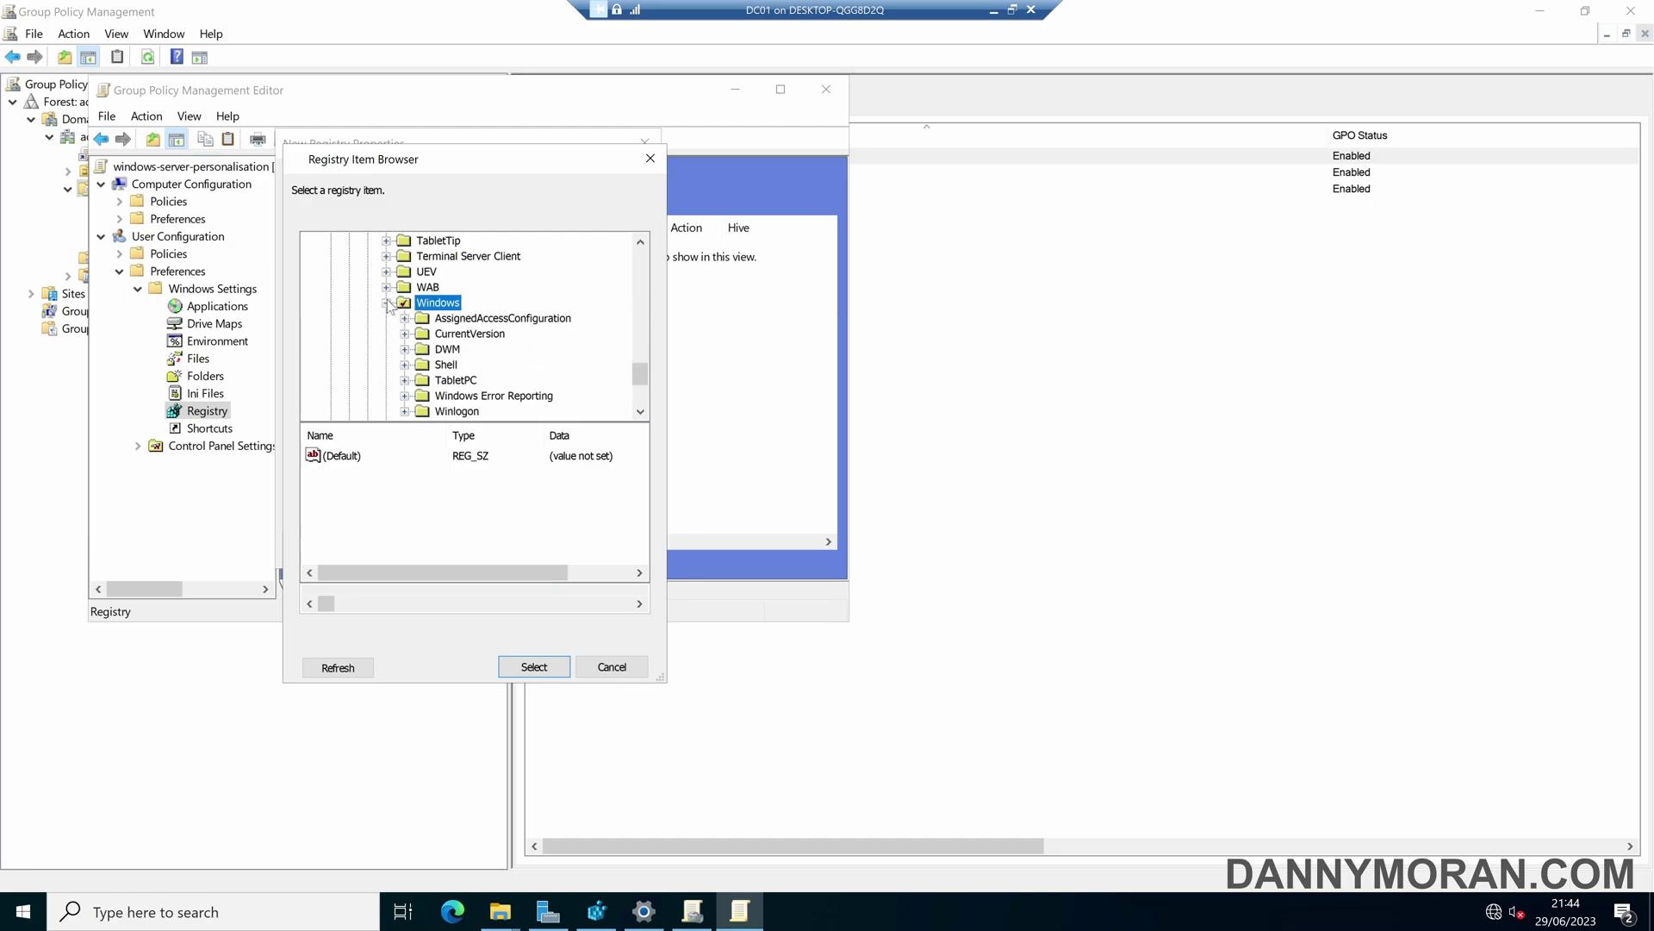
left_click(446, 350)
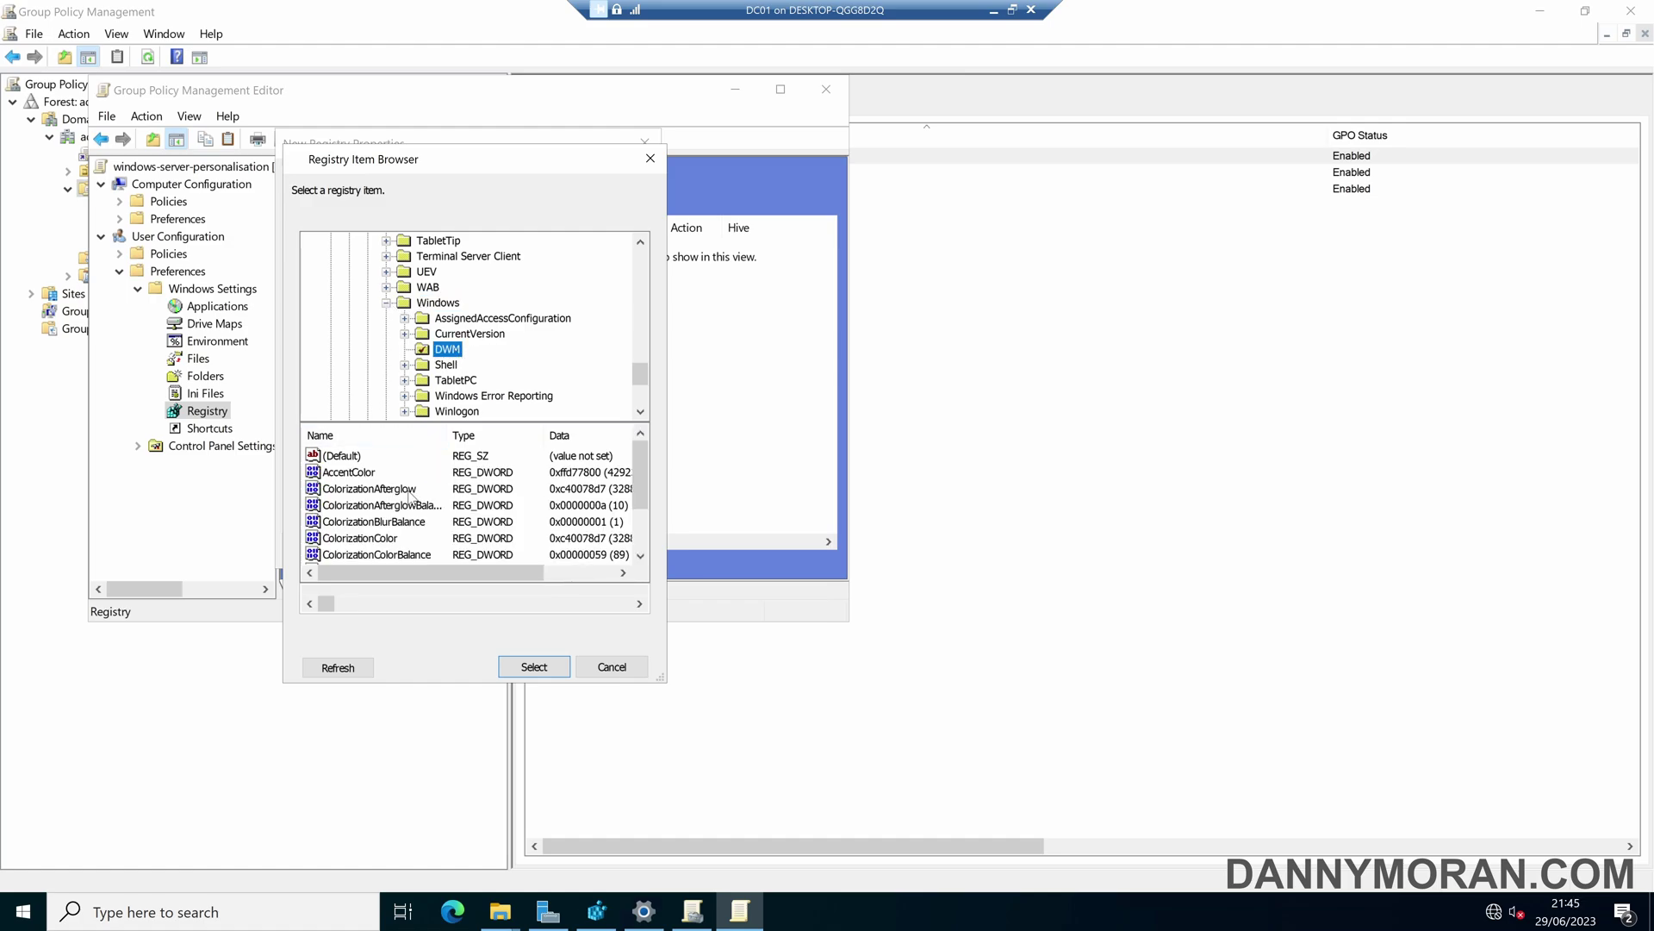
scroll(410, 498, "down", 2)
left_click(380, 523)
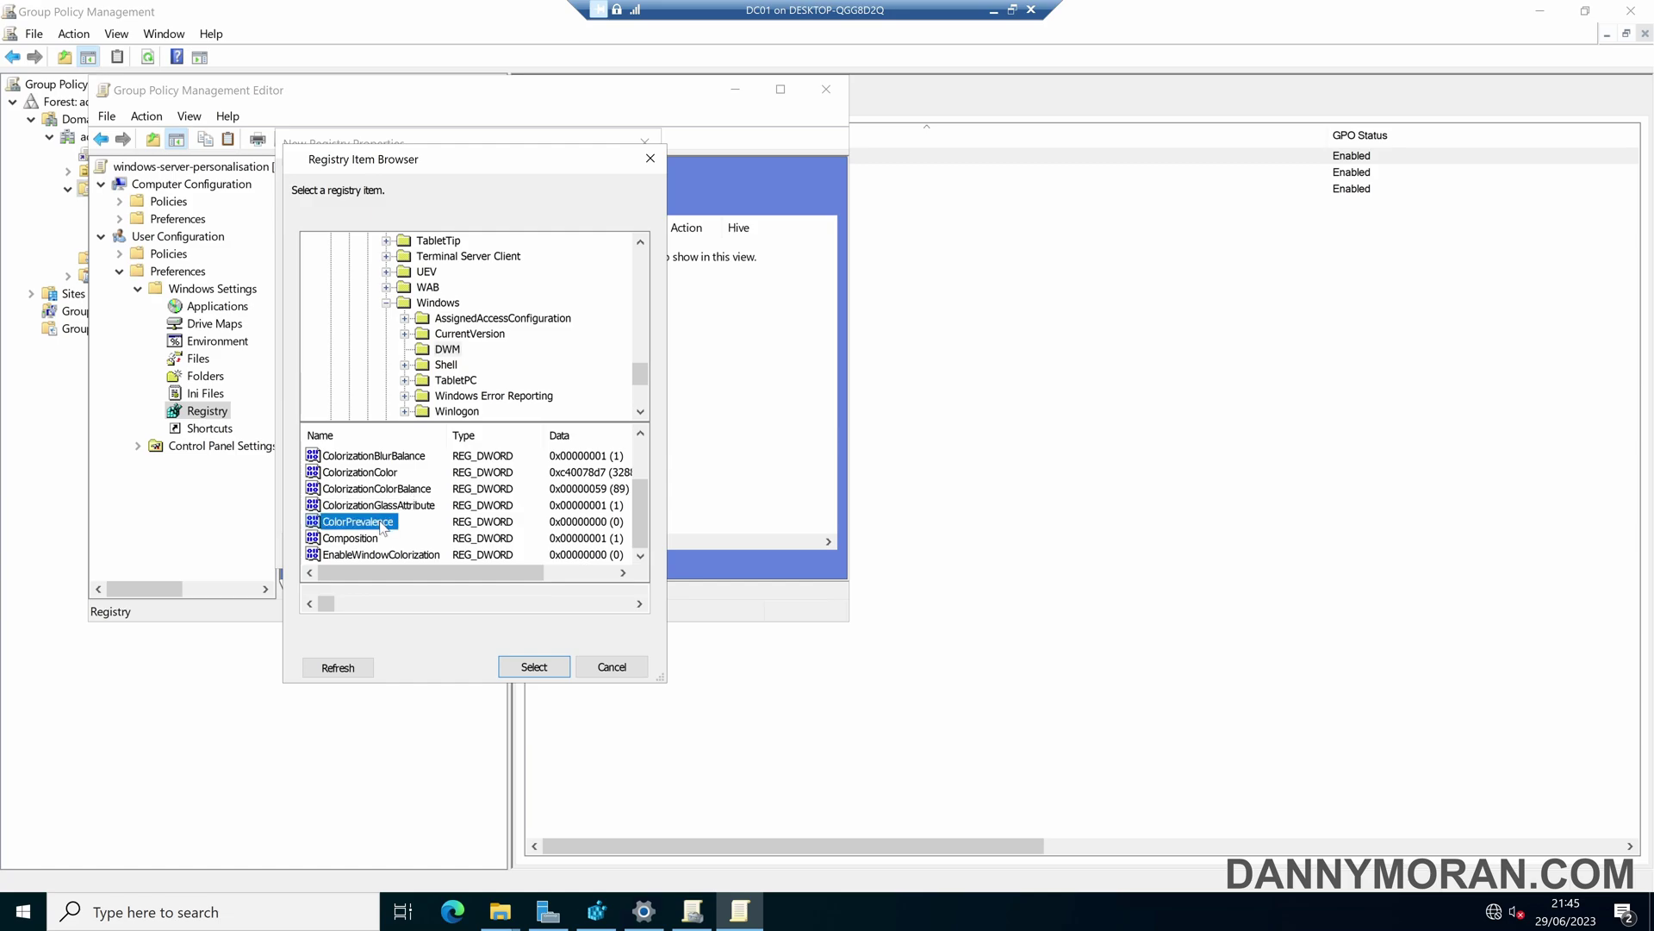
Set the ColorPrevalence item's value data to 1 in decimal, apply and save it.
left_click(552, 671)
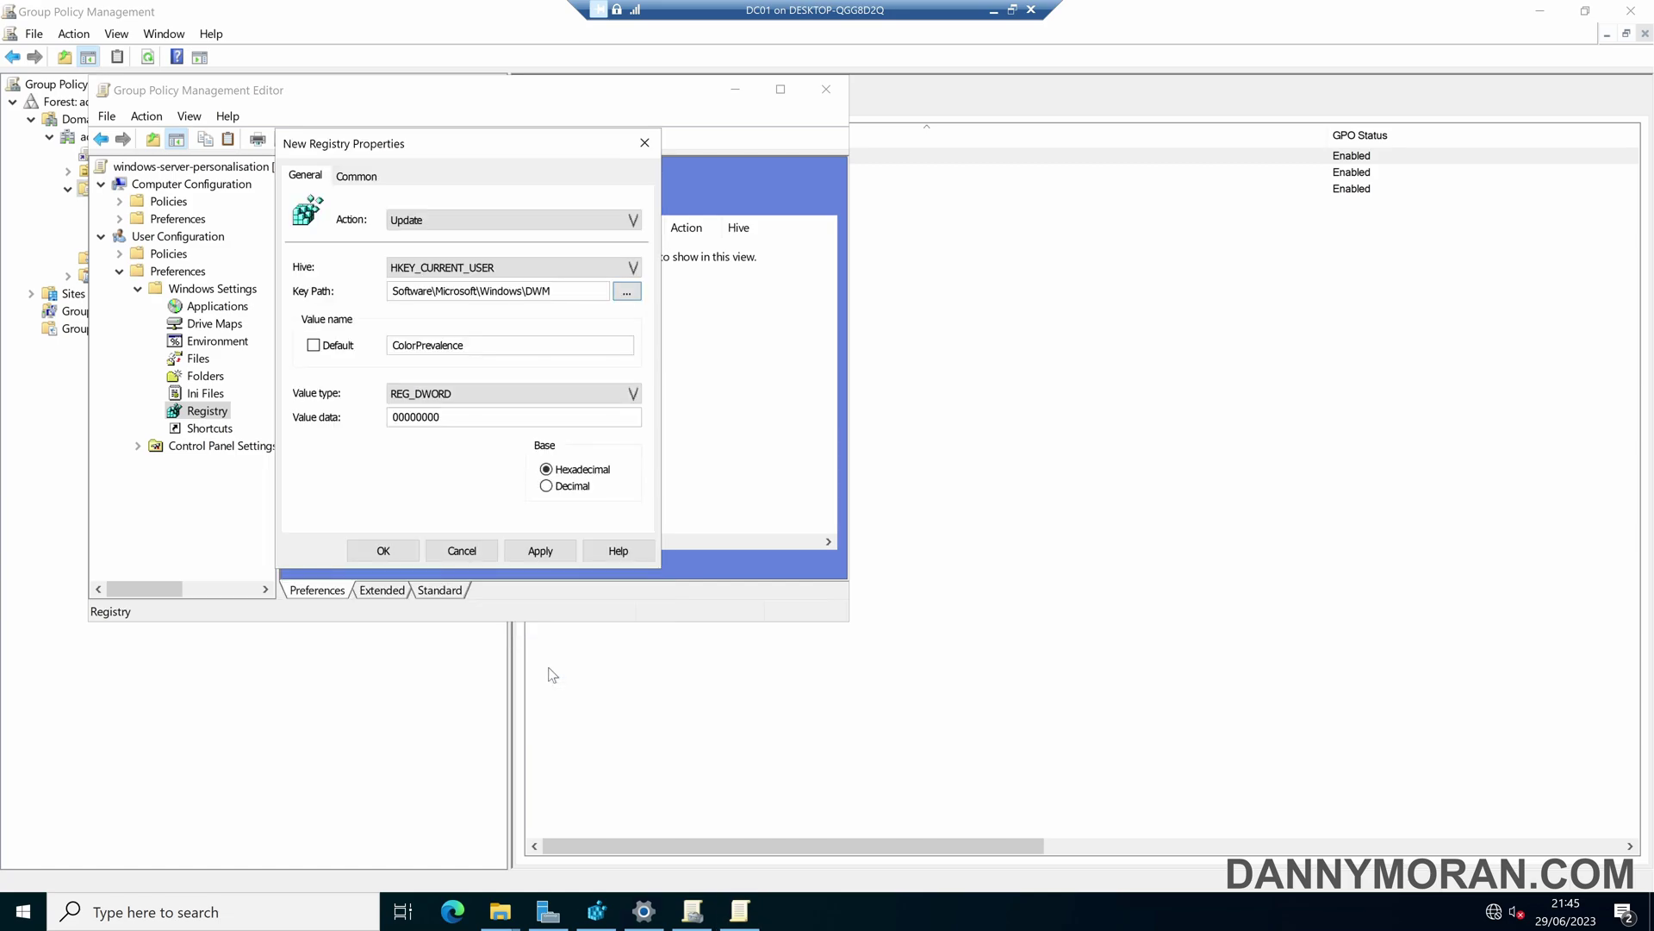
left_click(570, 487)
left_click_drag(504, 417, 377, 431)
type("1")
left_click(541, 551)
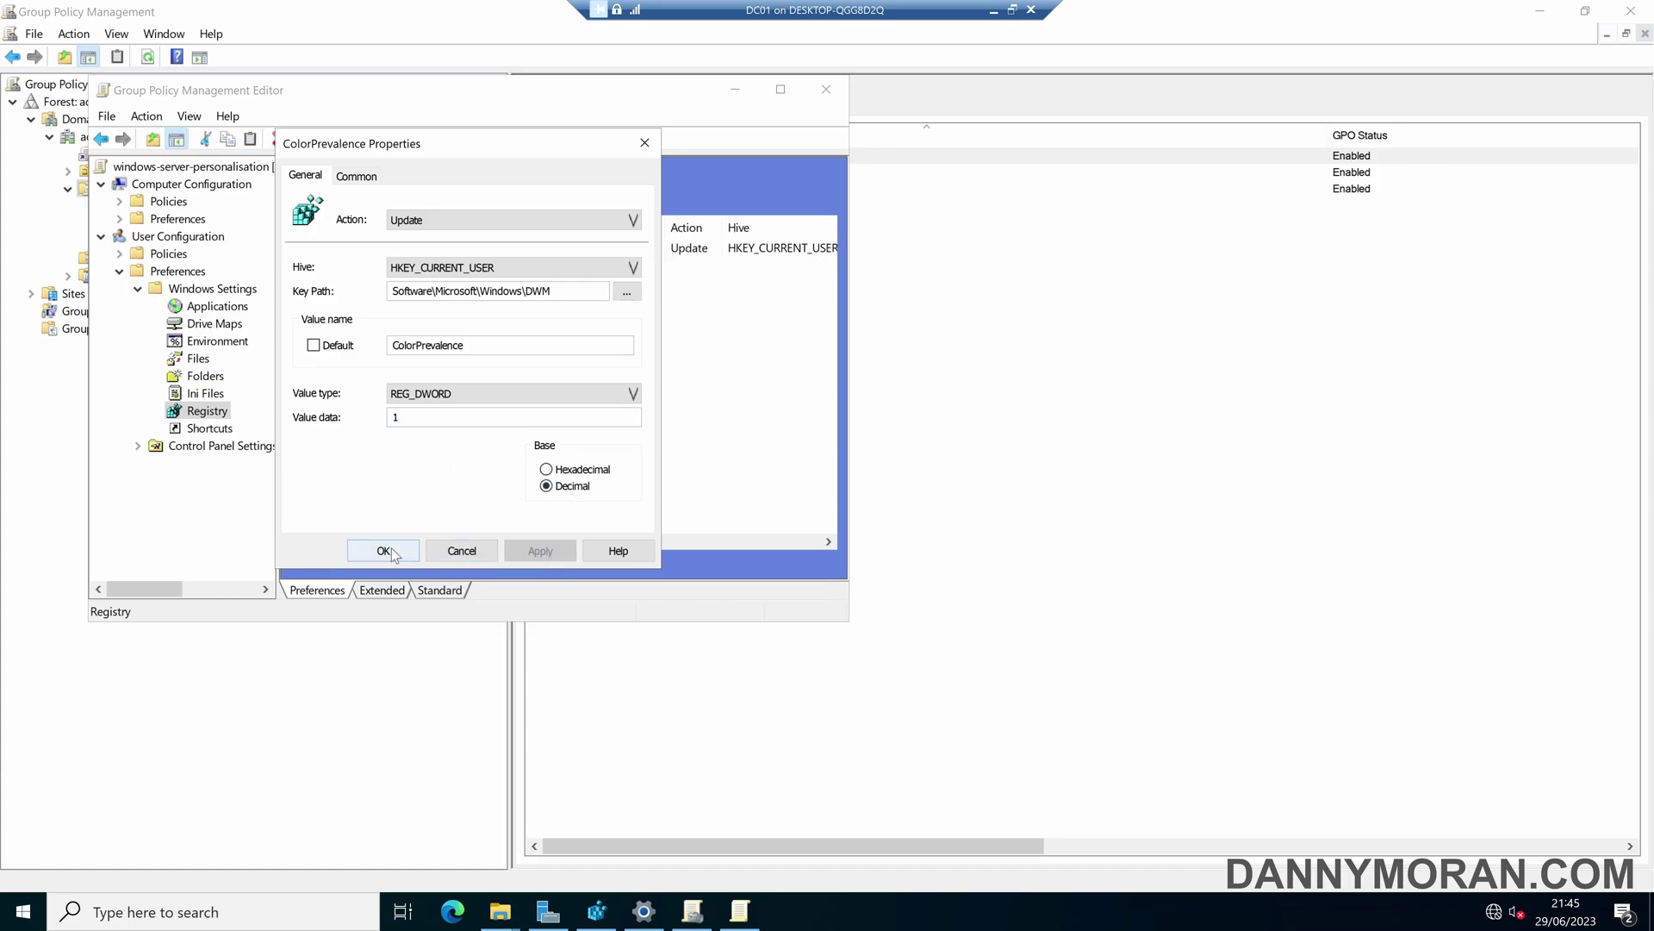
key("Return")
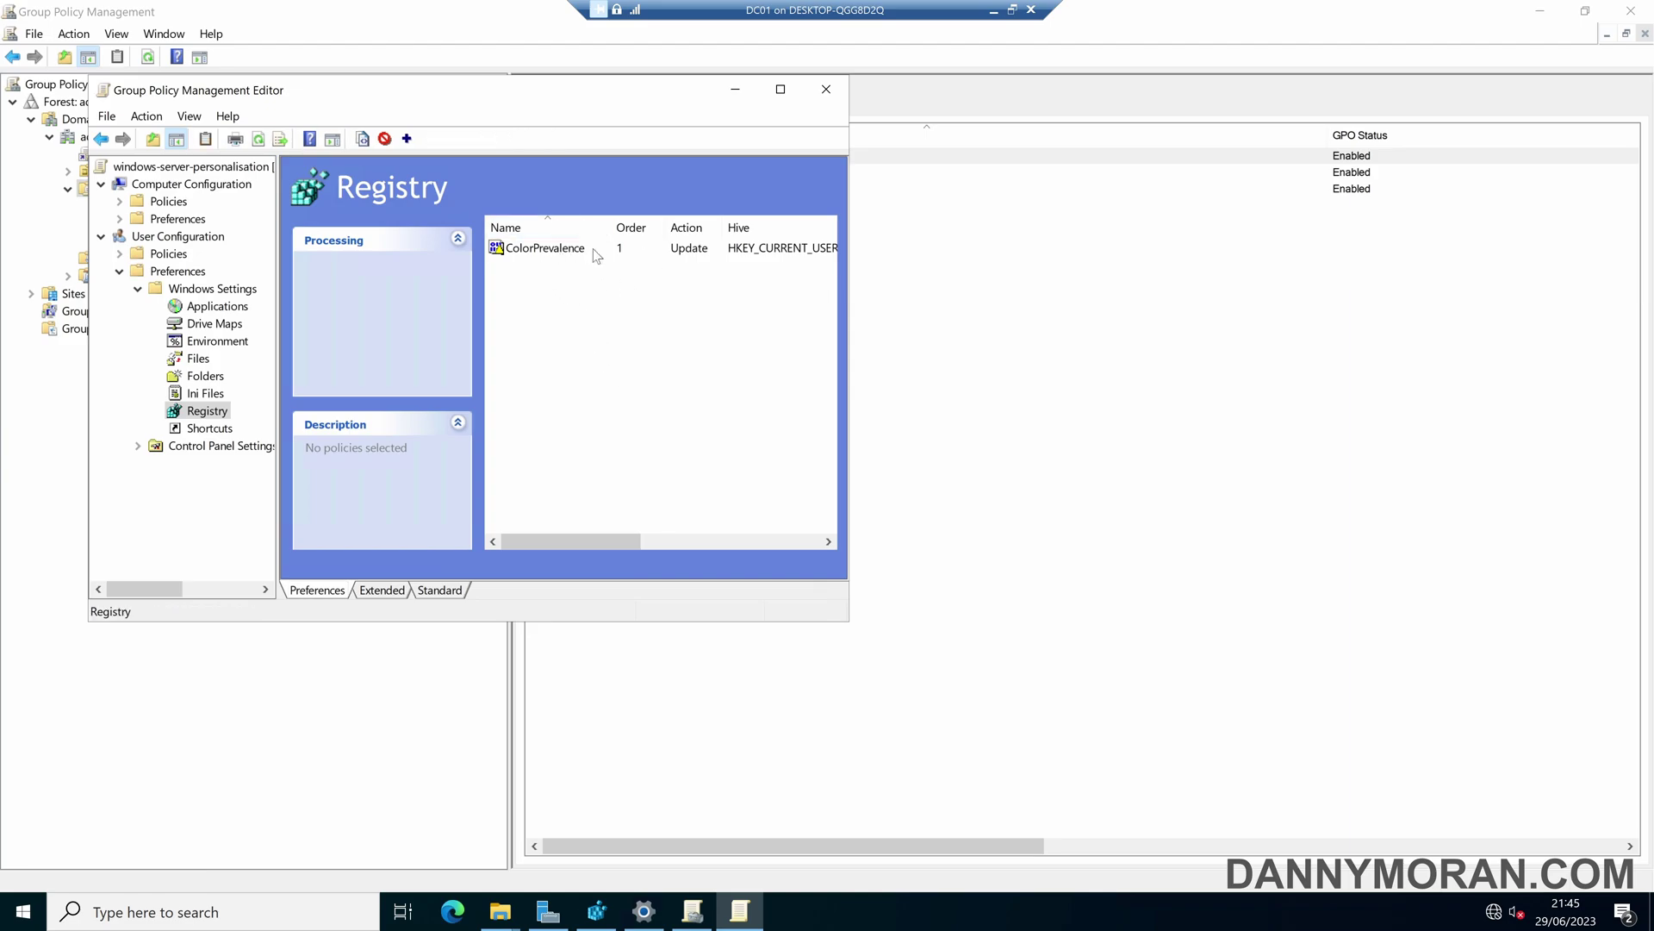
Close the GPO editor and start a new WMI filter named windows-servers.
left_click(823, 89)
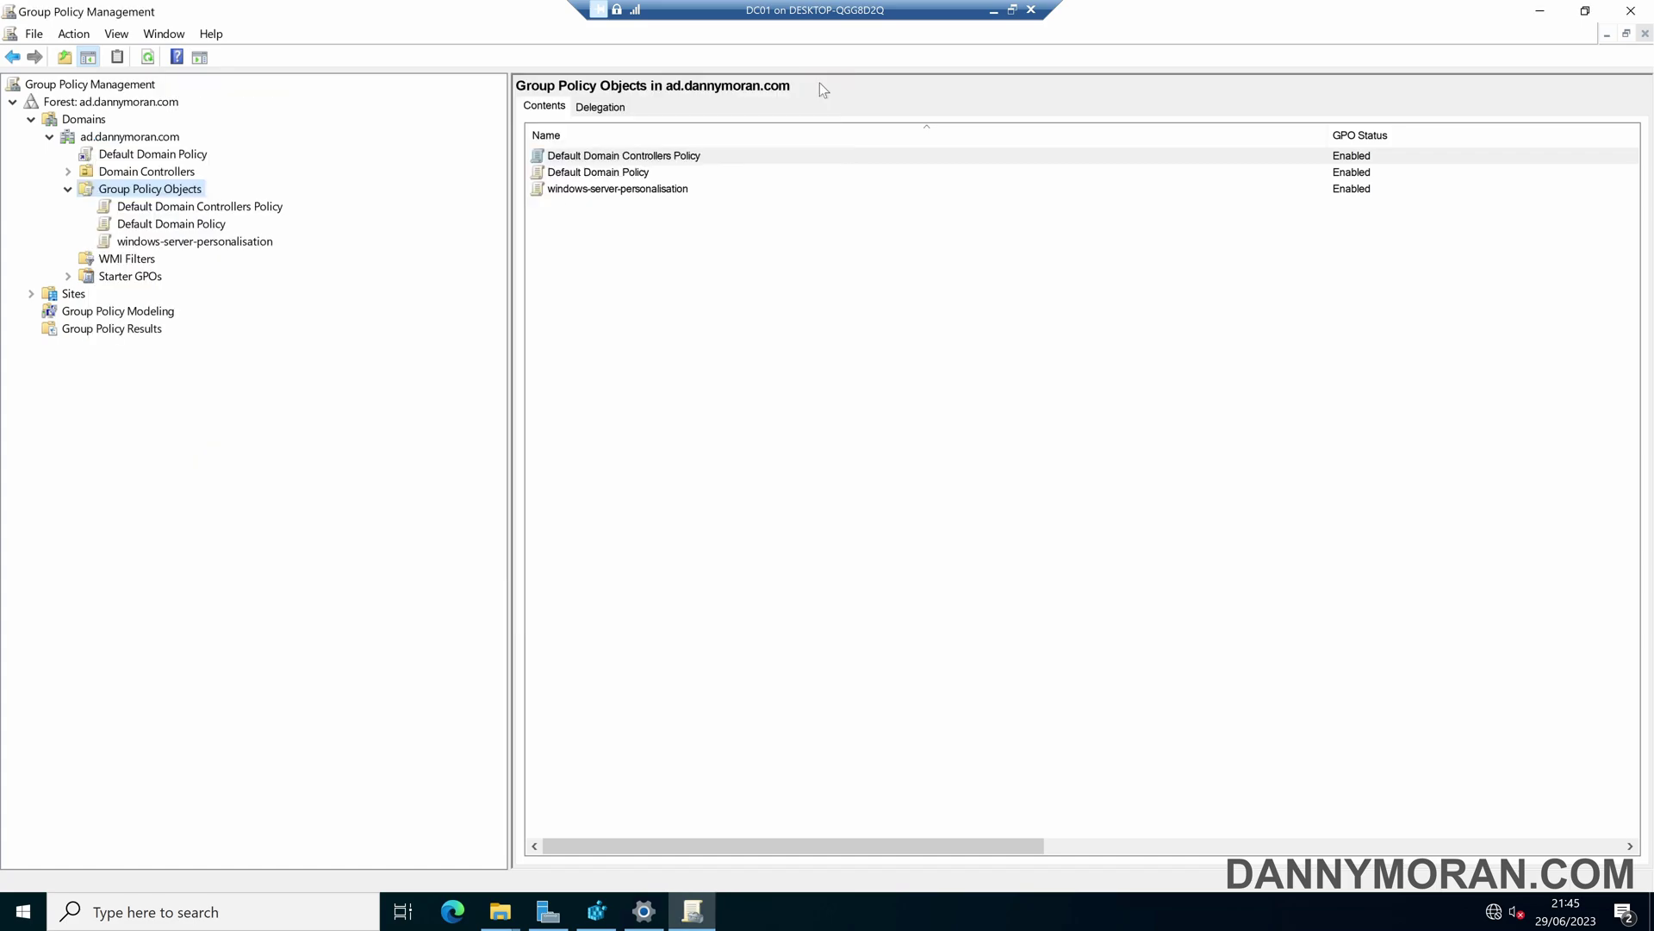
left_click(143, 264)
right_click(143, 263)
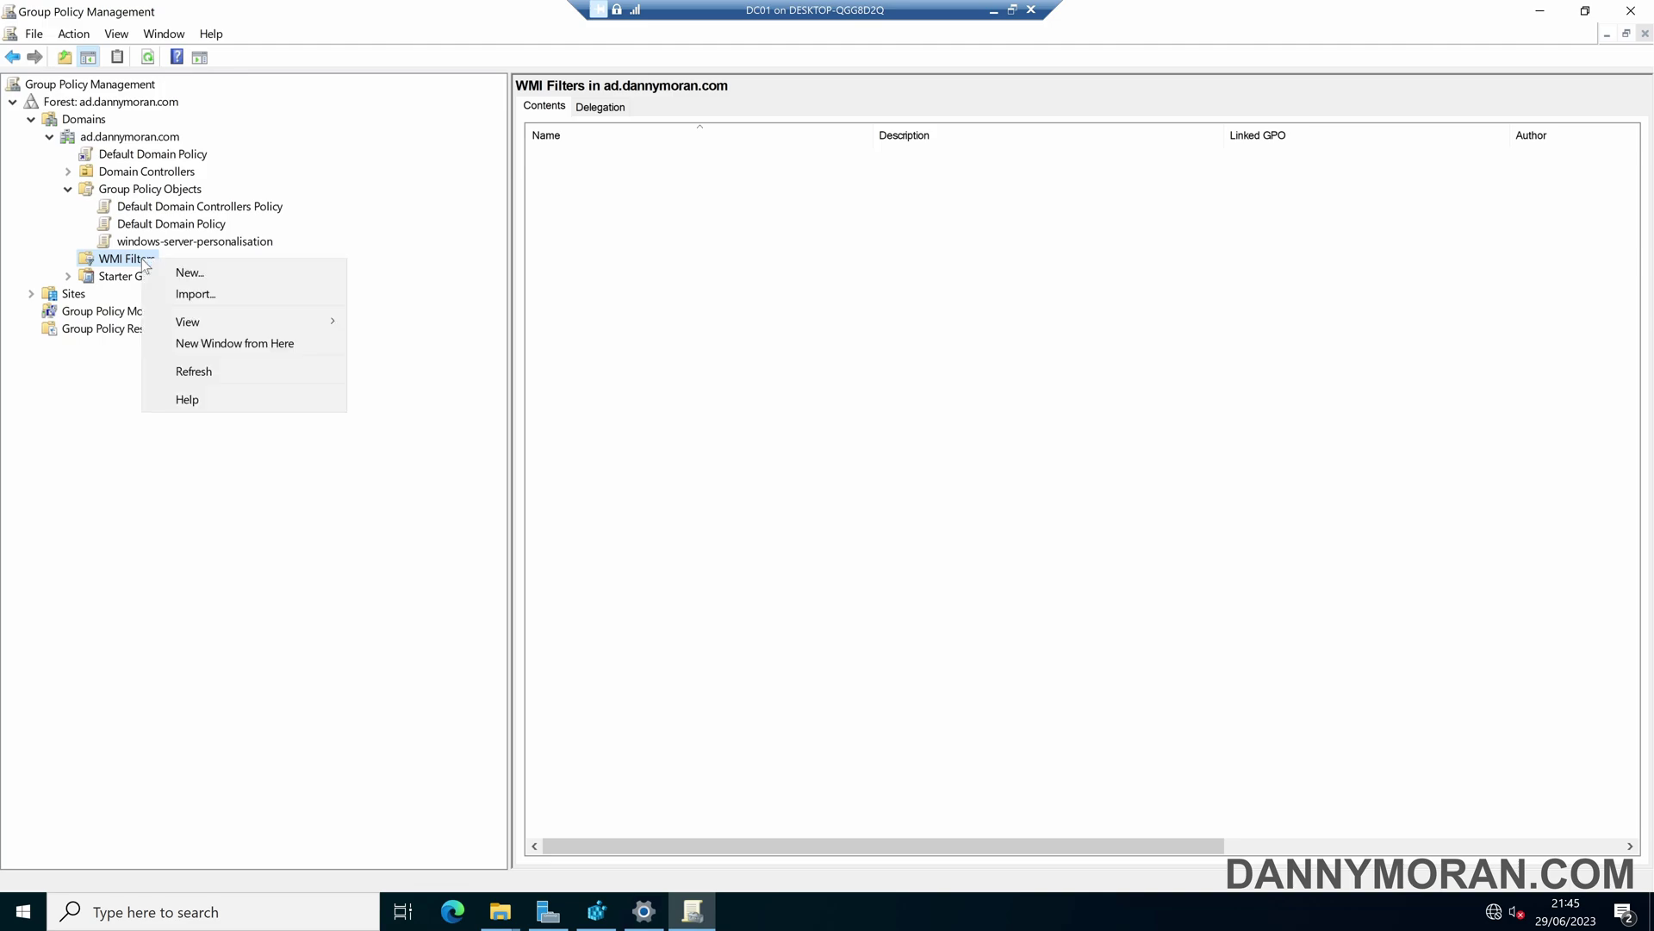
left_click(191, 271)
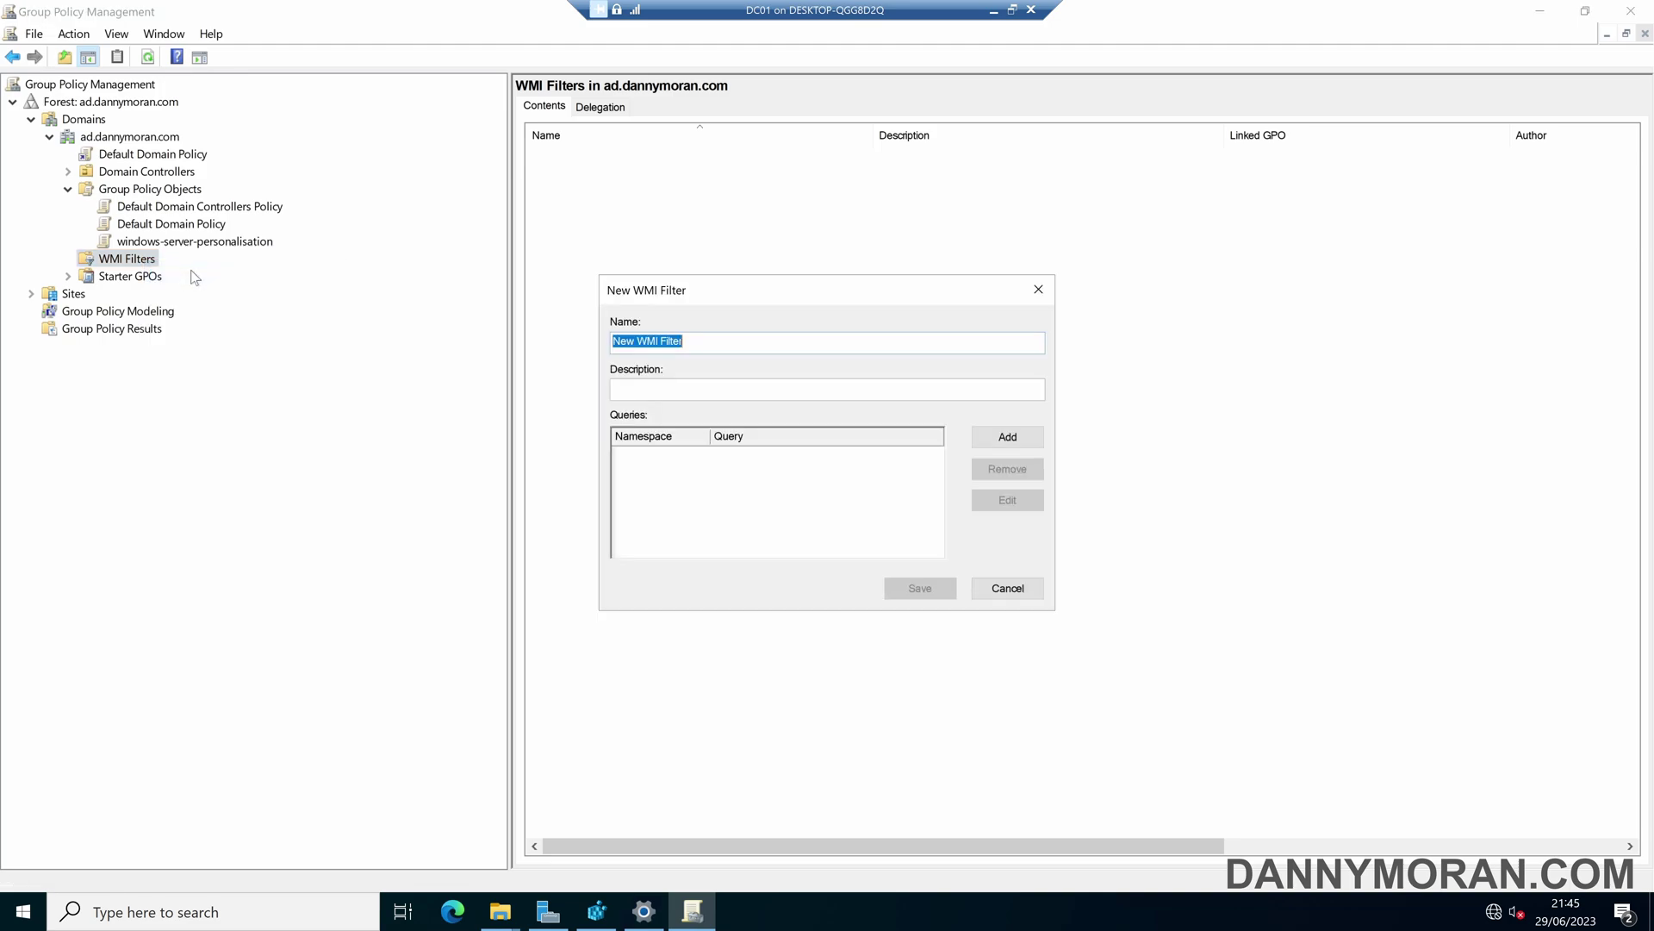
type("windows-servers")
Add the Win32_OperatingSystem ProductType 2 or 3 query and save the filter.
left_click(1008, 438)
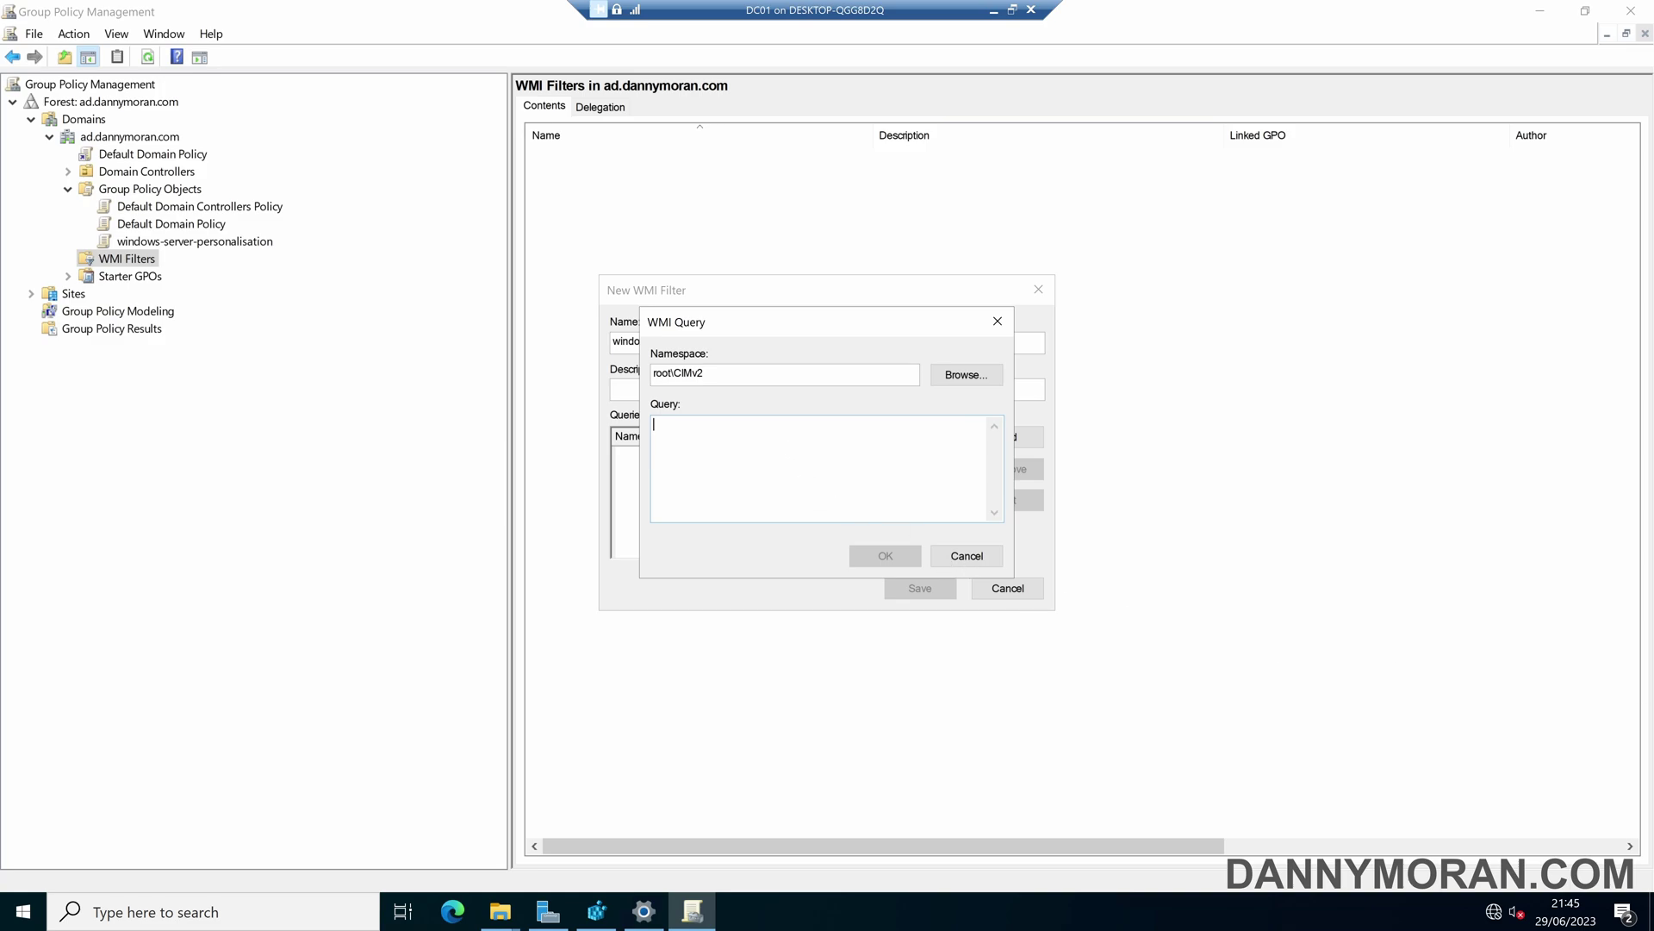
type("select * from Win32_OperatingSystem where ProductType=\"2\" or ProductType=\"3\"")
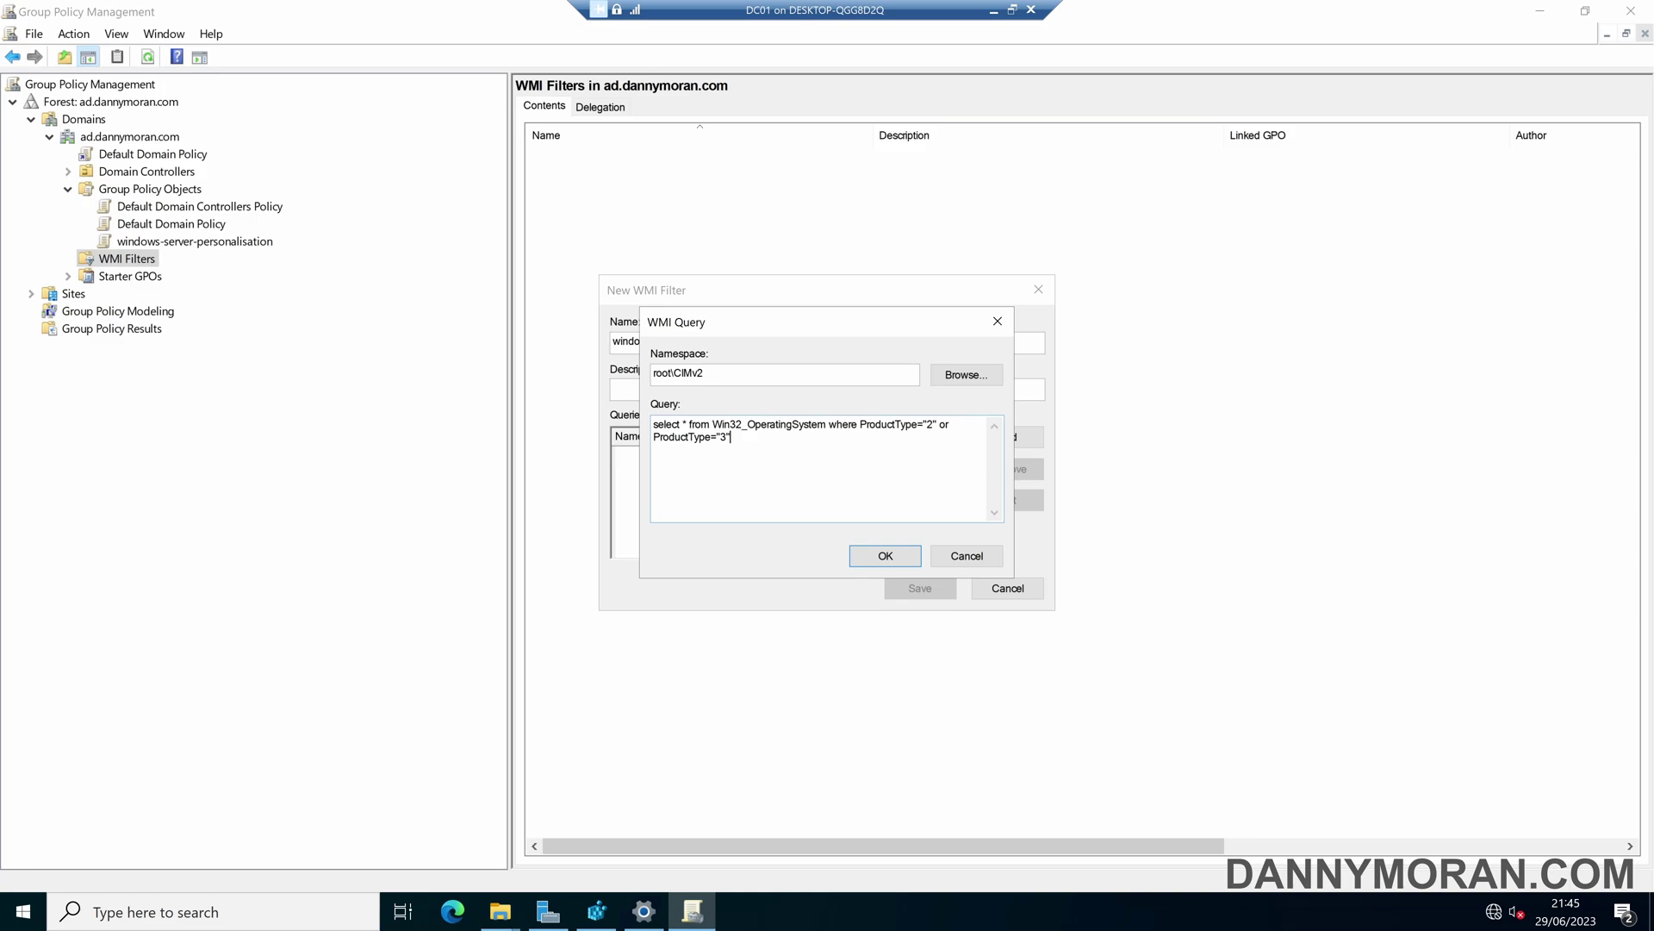
left_click(900, 552)
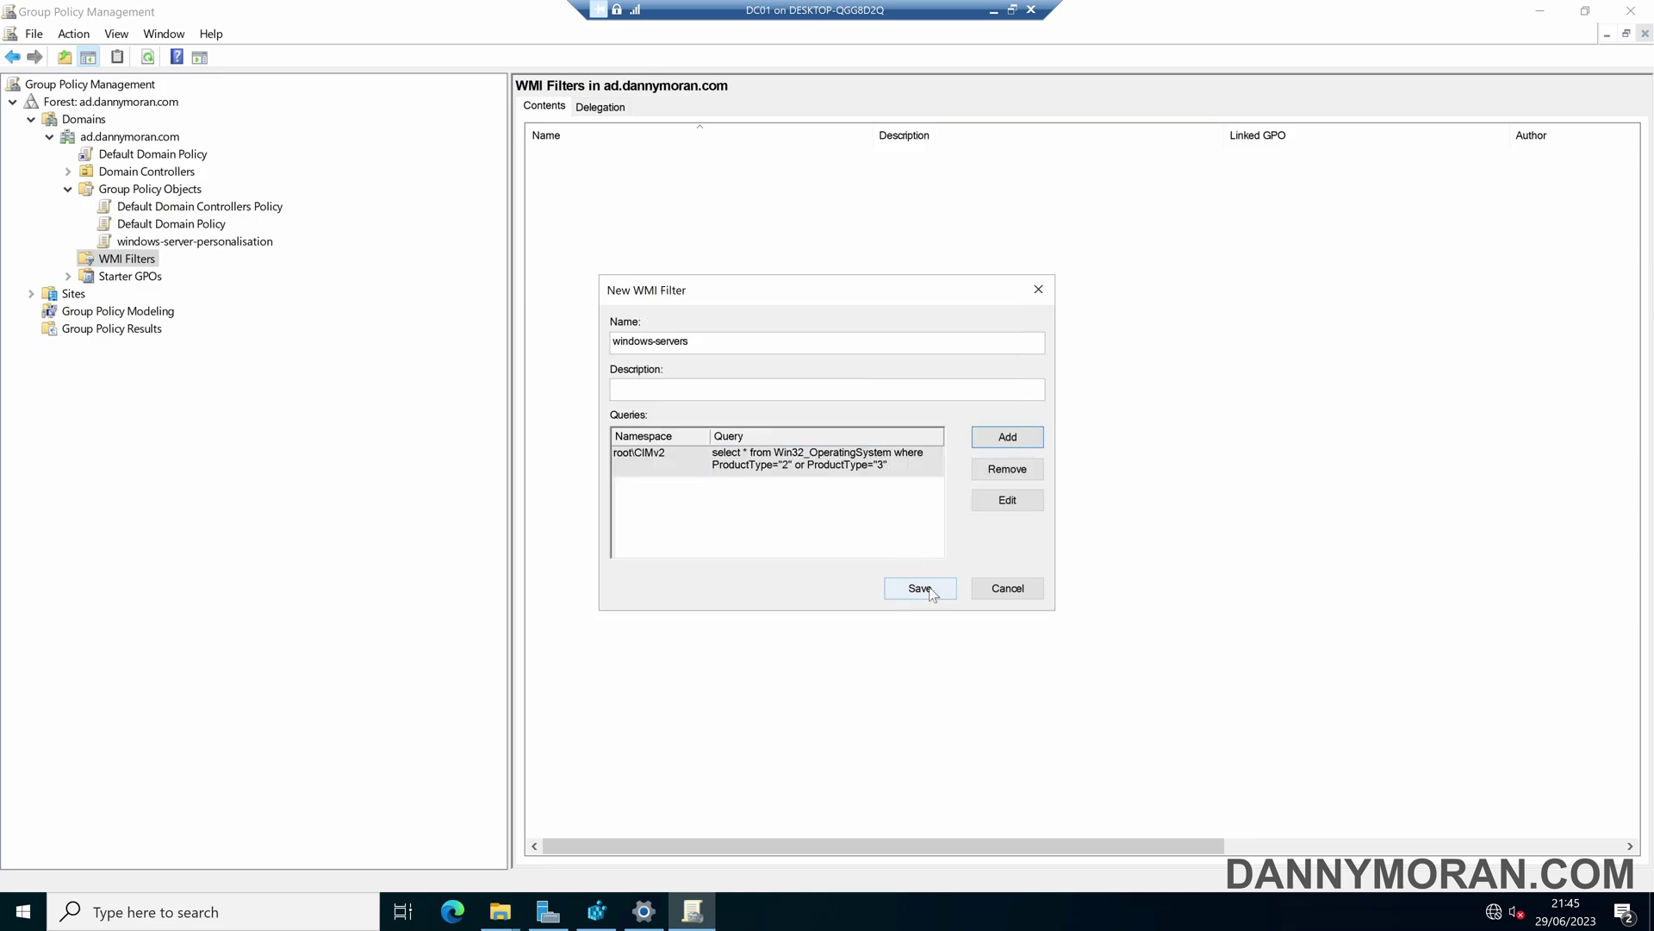
left_click(930, 589)
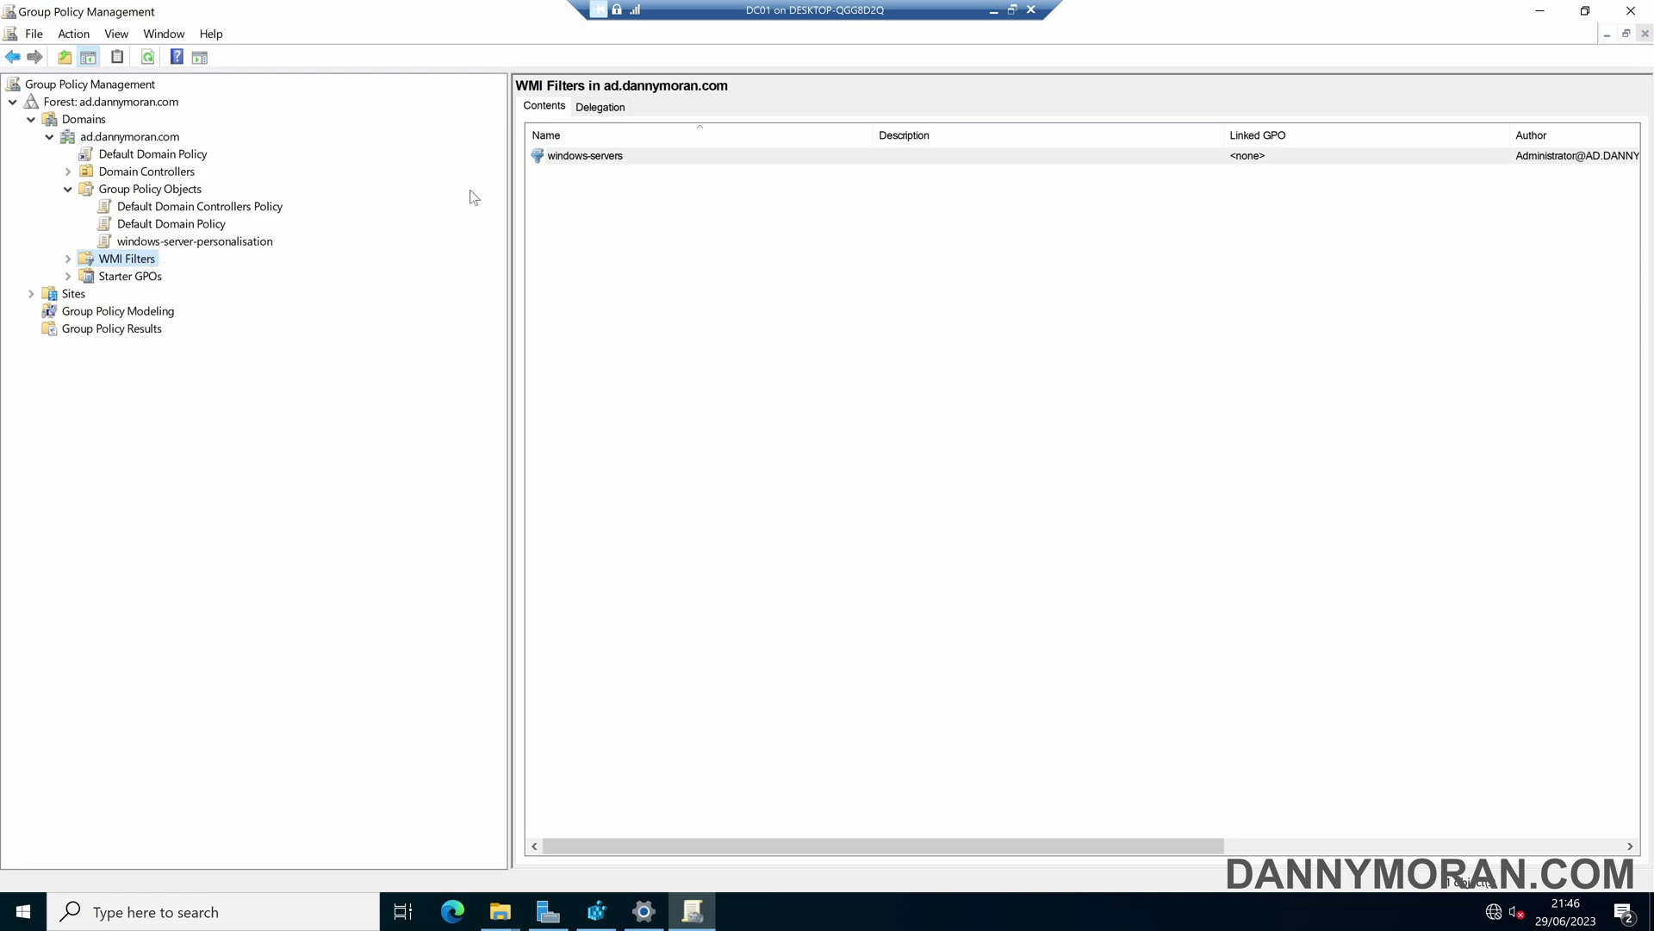
Set the windows-server-personalisation GPO's WMI filter to windows-servers.
left_click(586, 156)
left_click(178, 243)
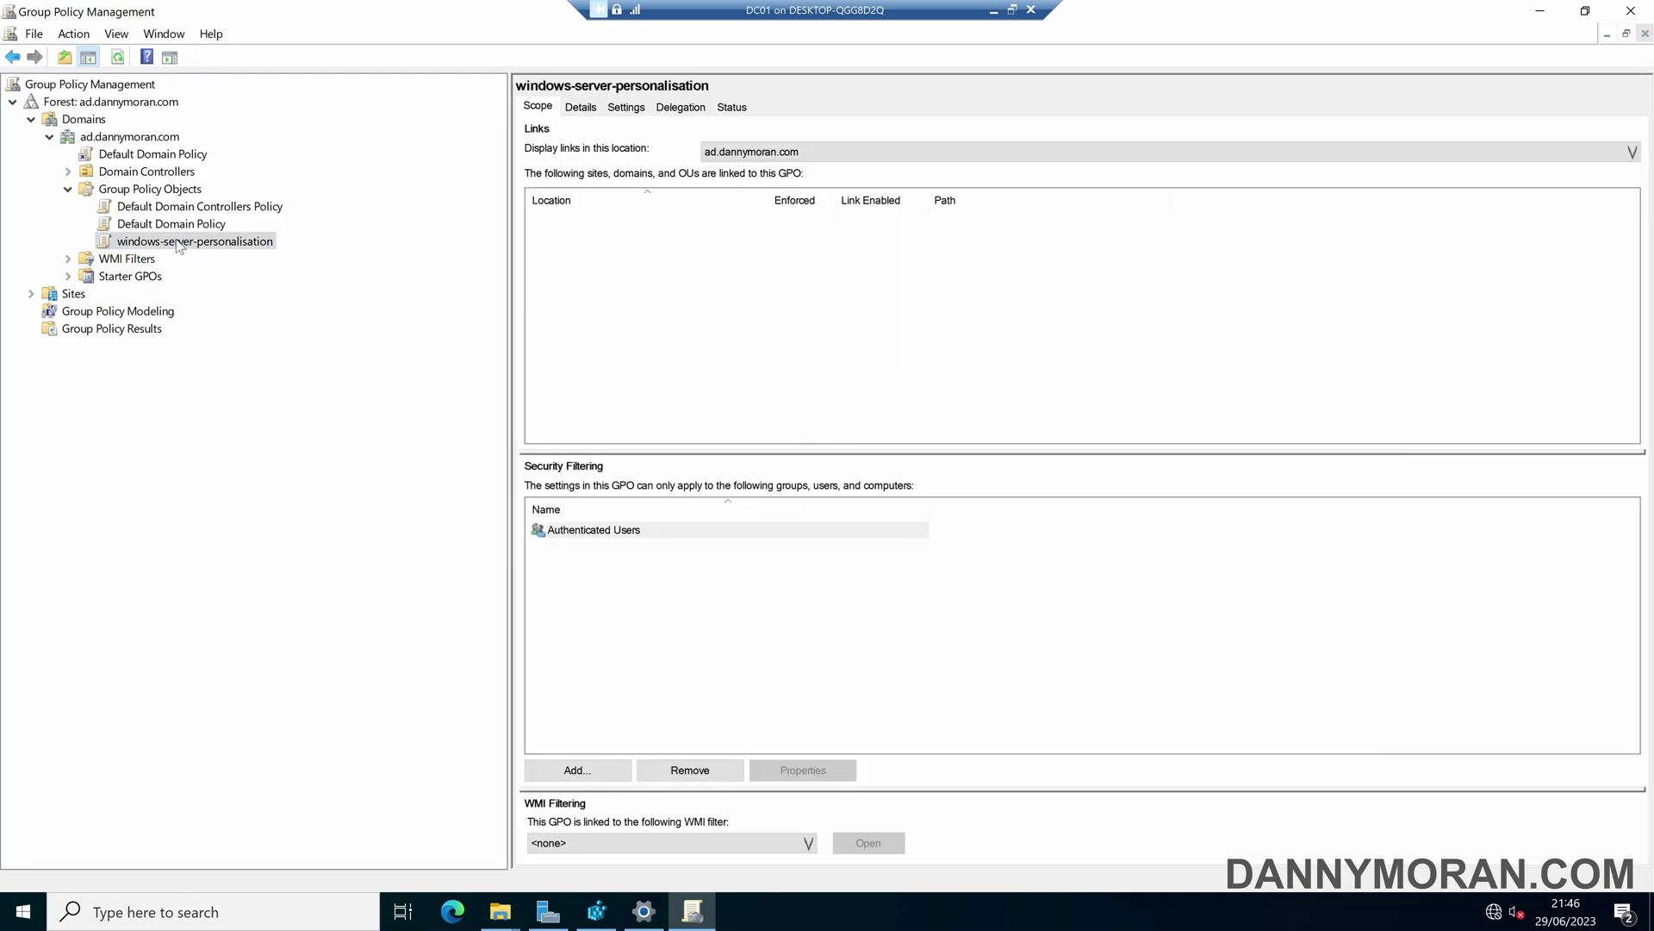
left_click(582, 842)
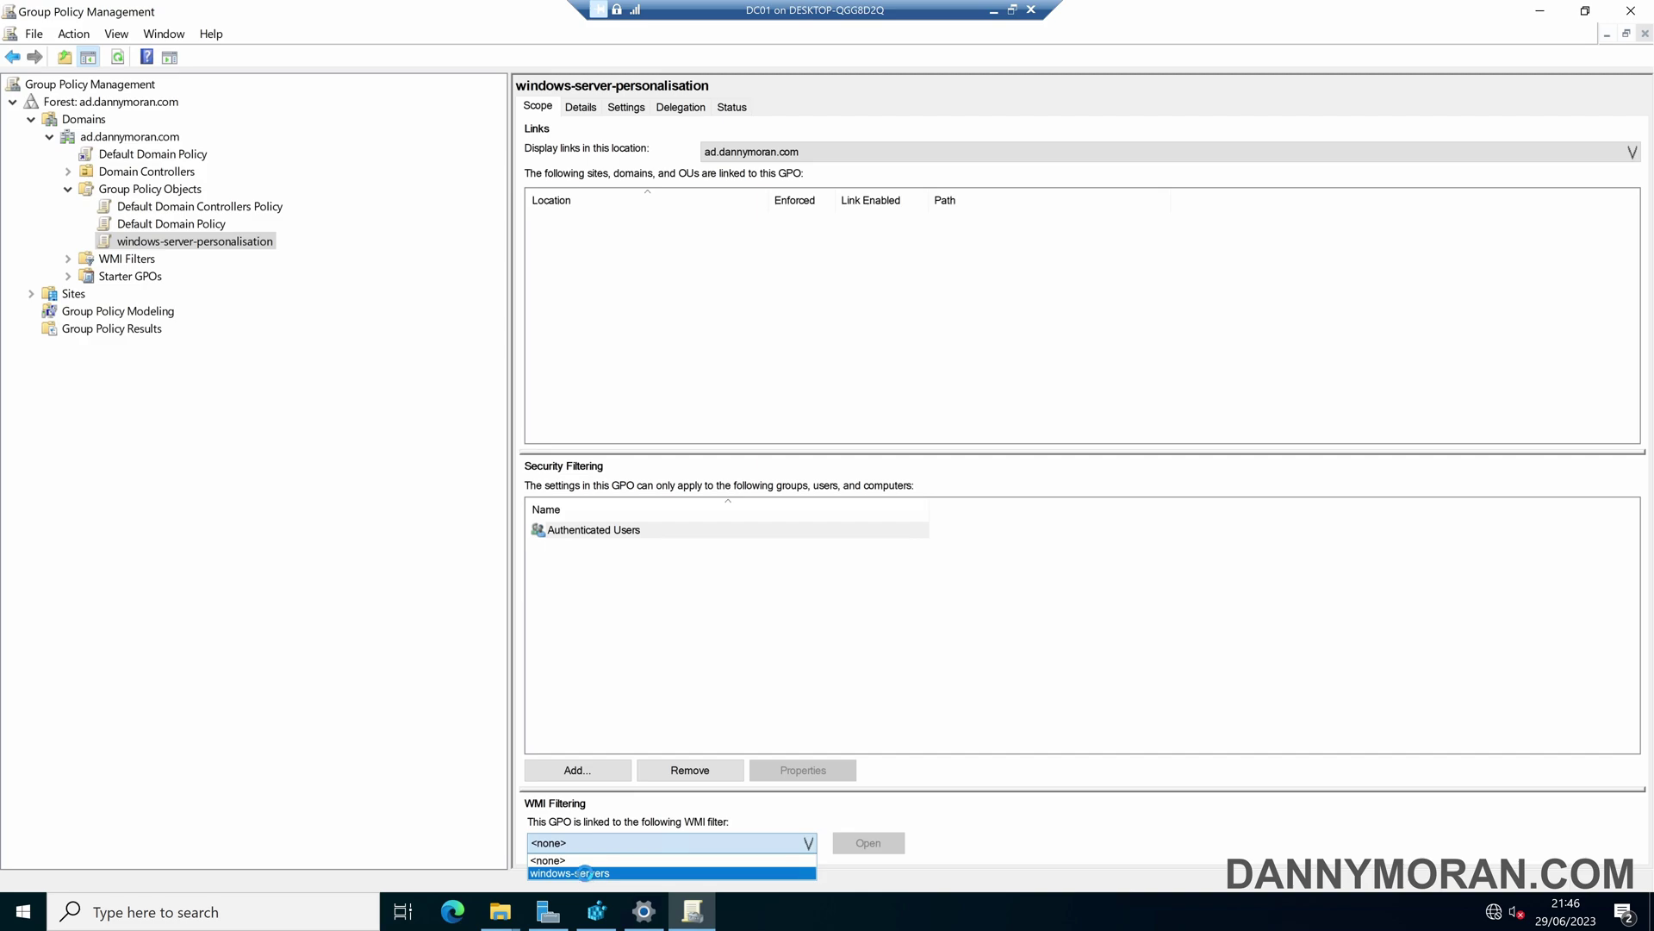
left_click(585, 873)
left_click(892, 501)
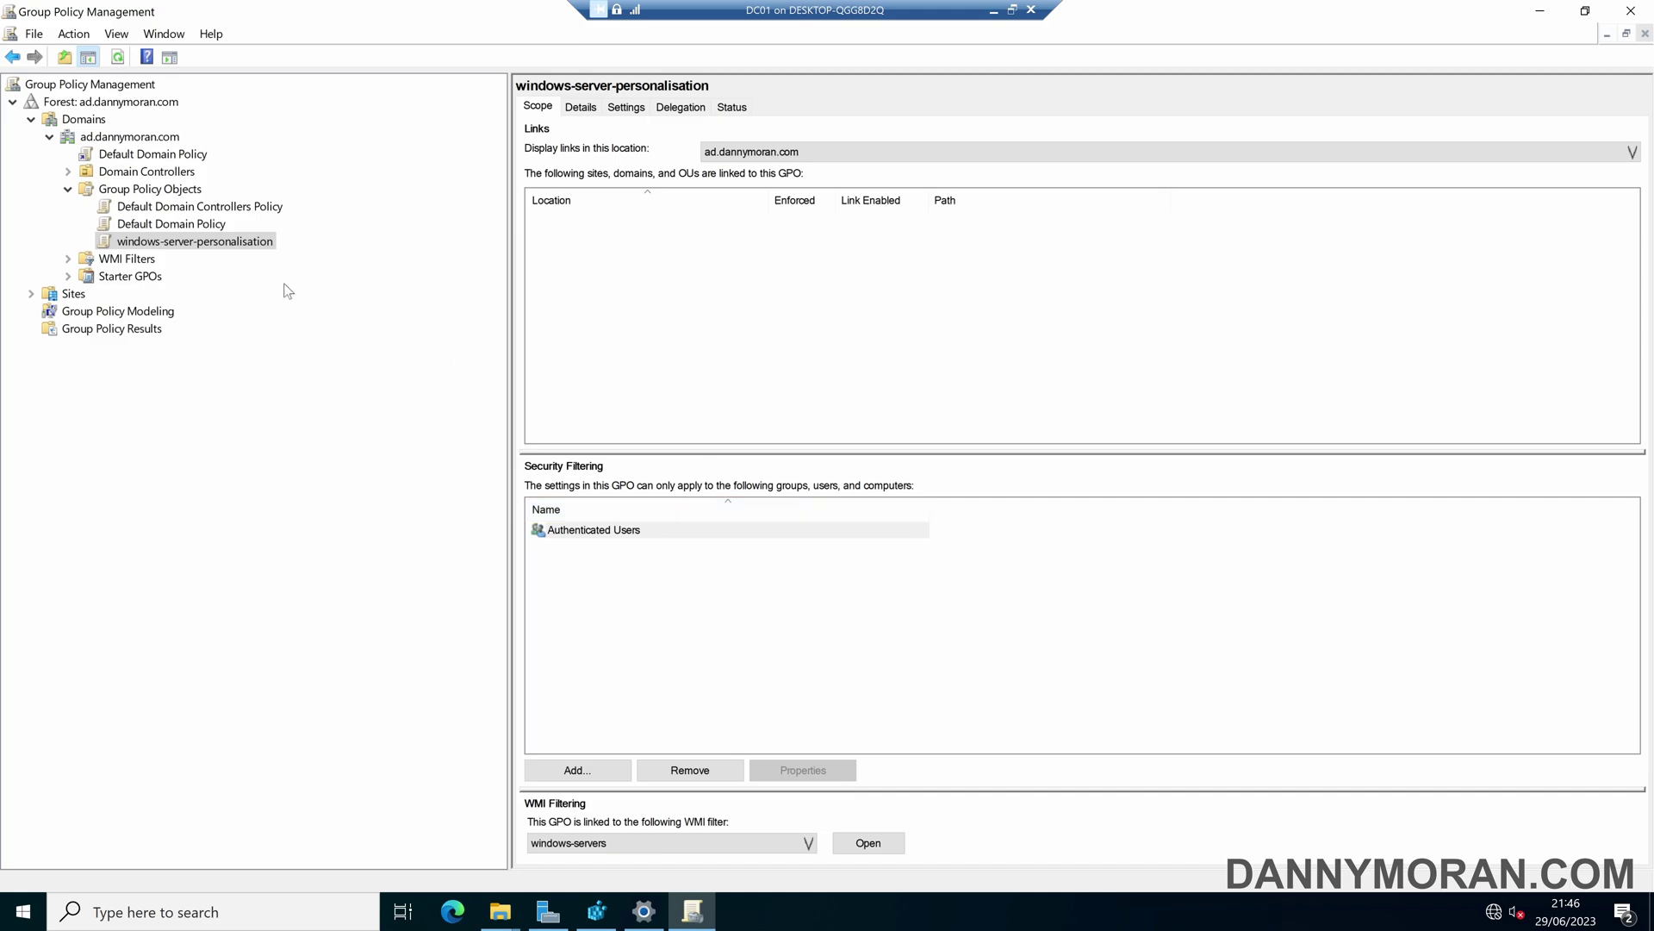
Link the windows-server-personalisation GPO to the domain root.
left_click(159, 244)
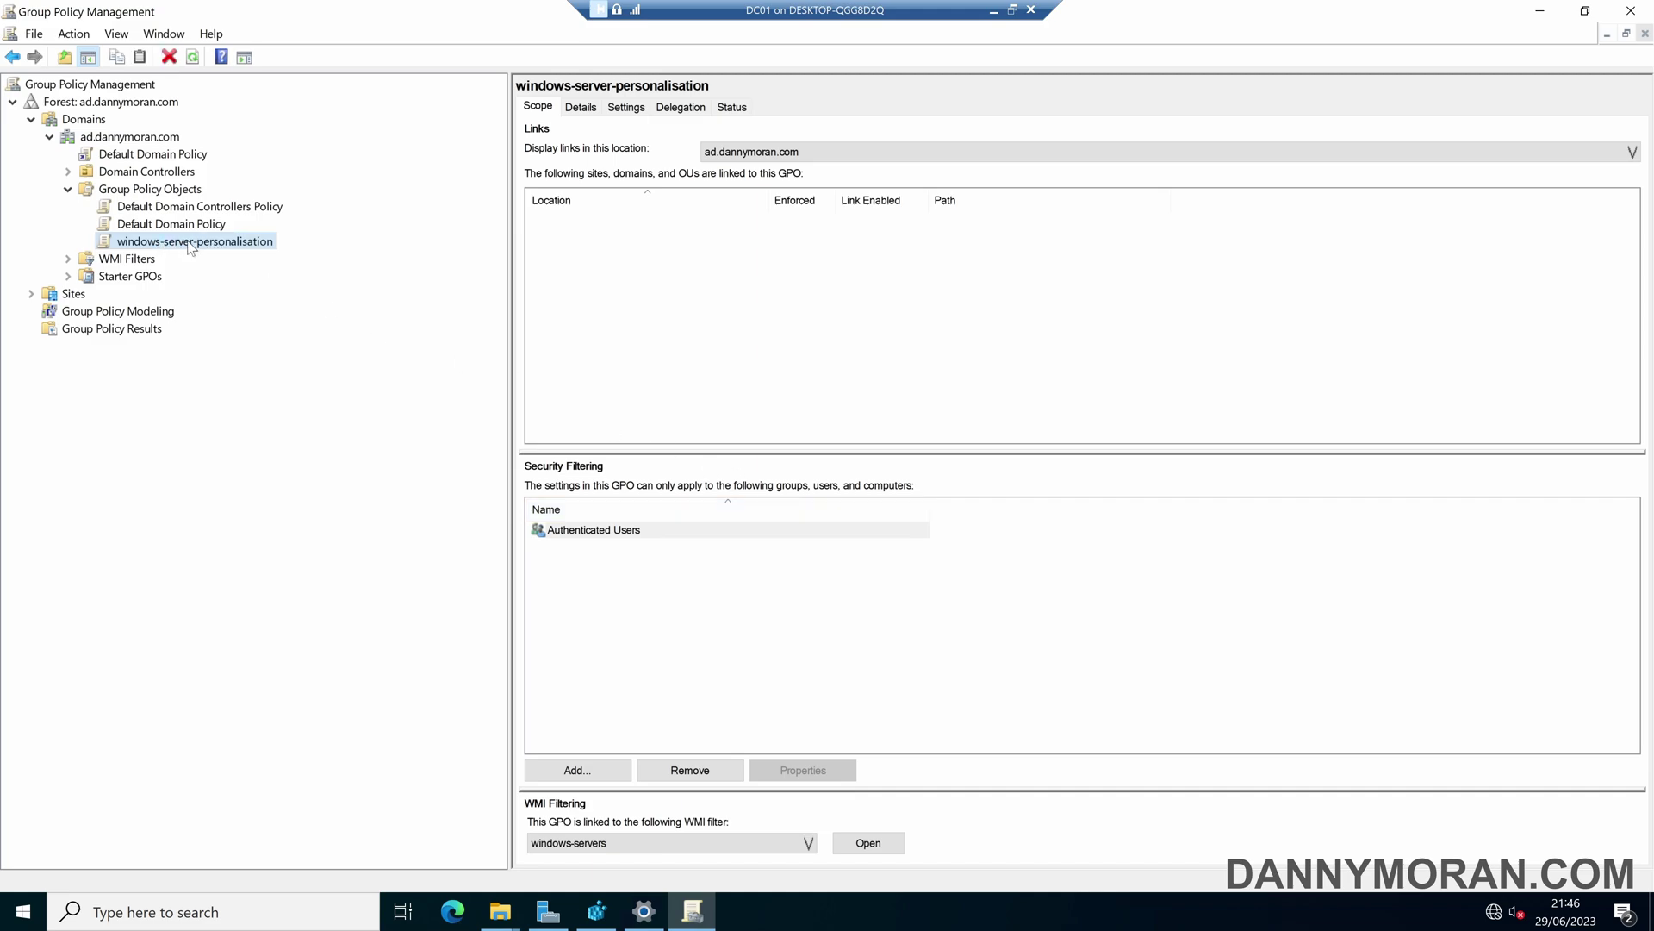
left_click_drag(191, 249, 138, 148)
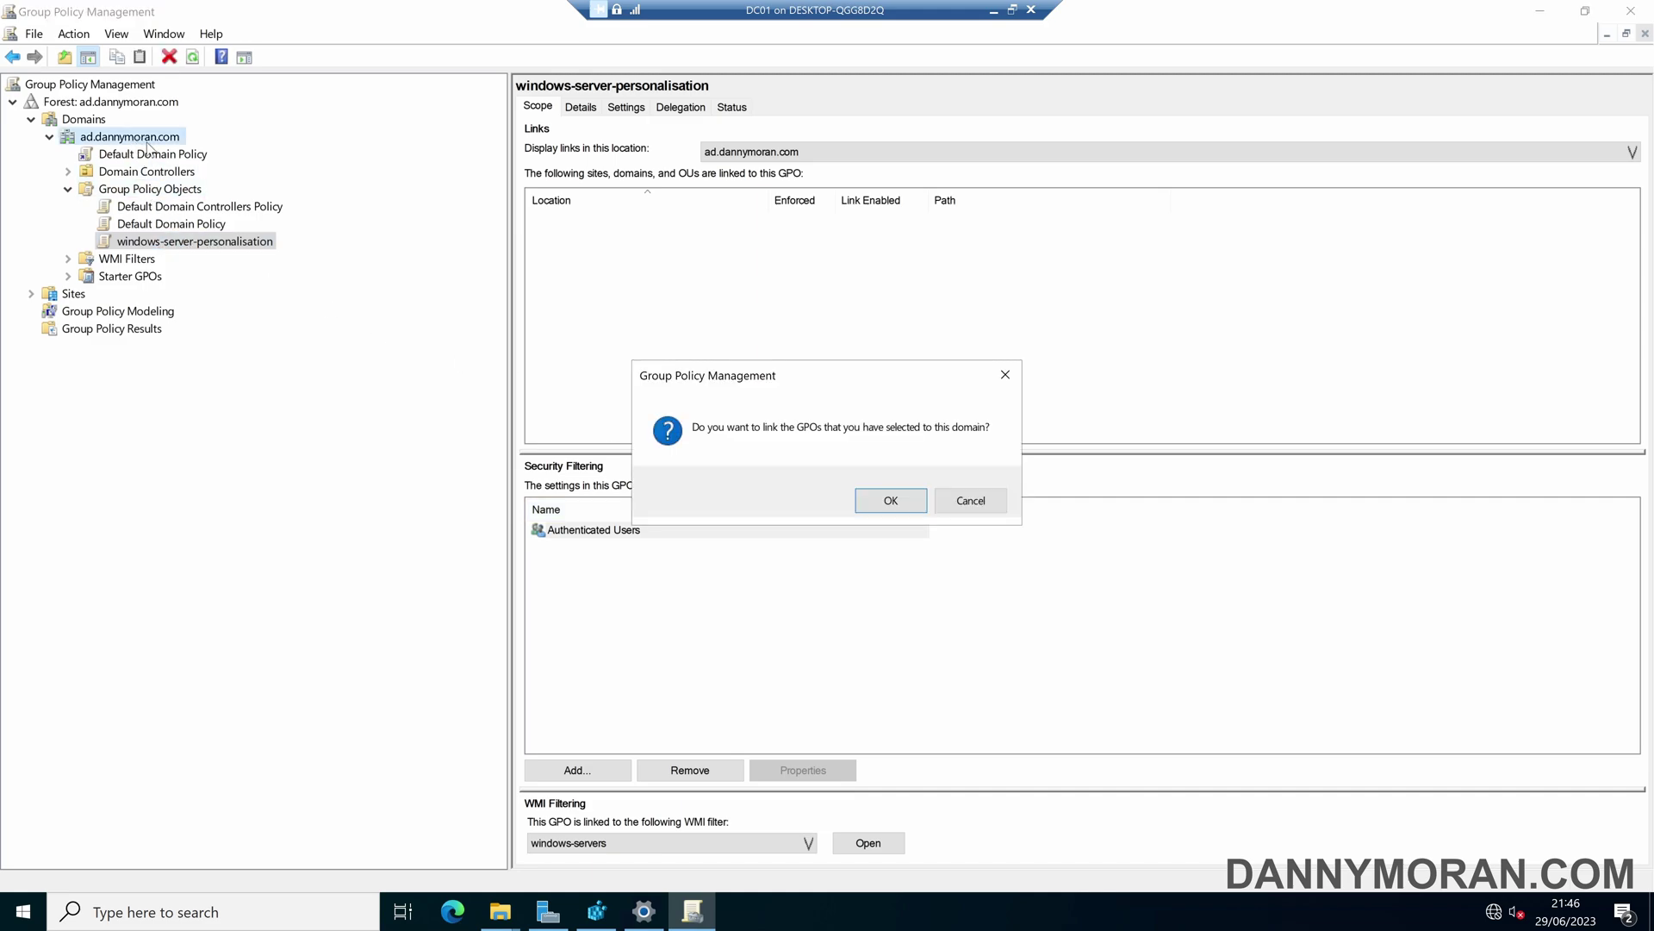
left_click(871, 498)
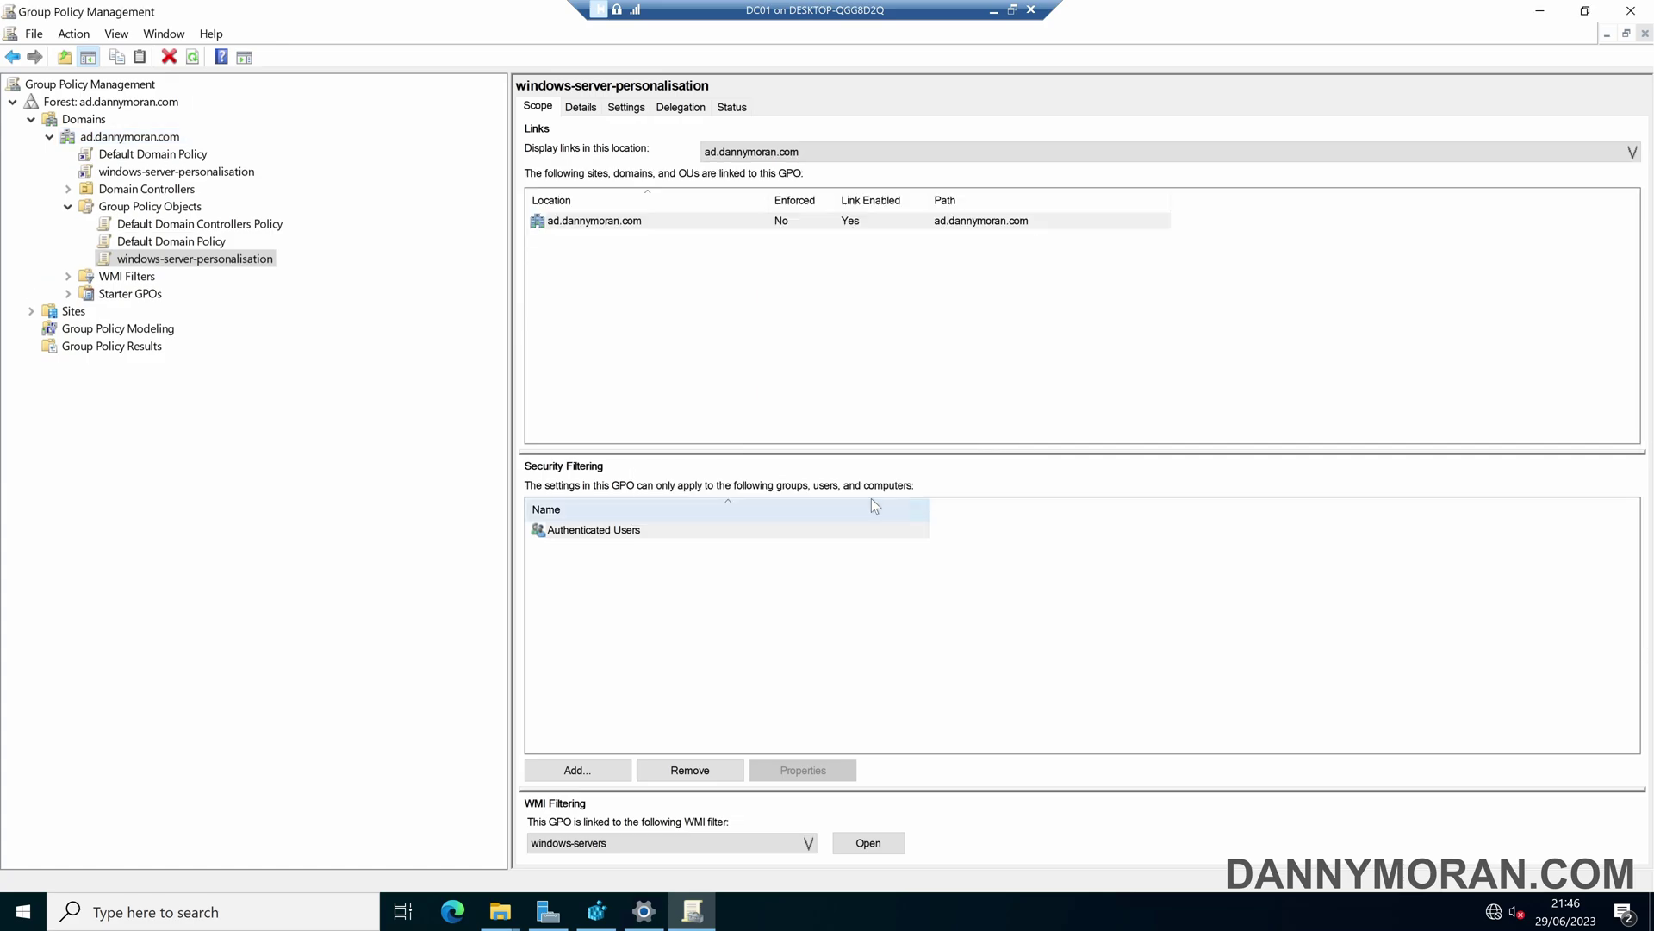
Close Group Policy Management and Settings, keeping Registry Editor on the DWM values.
left_click(1628, 12)
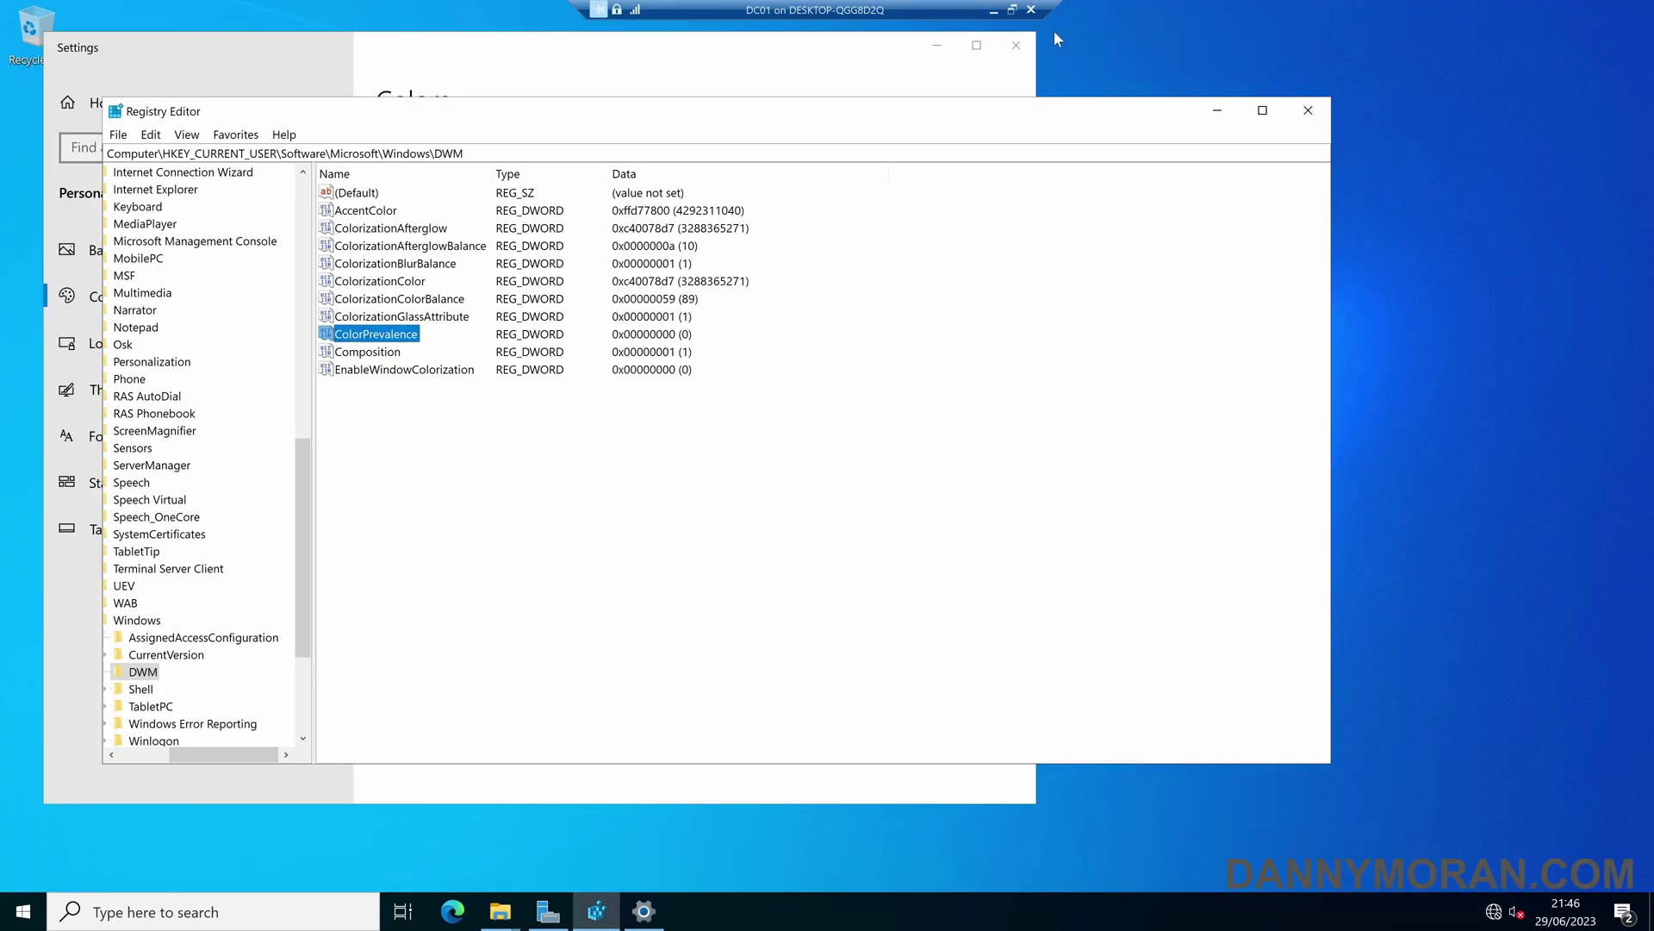
left_click(1017, 47)
left_click(1199, 107)
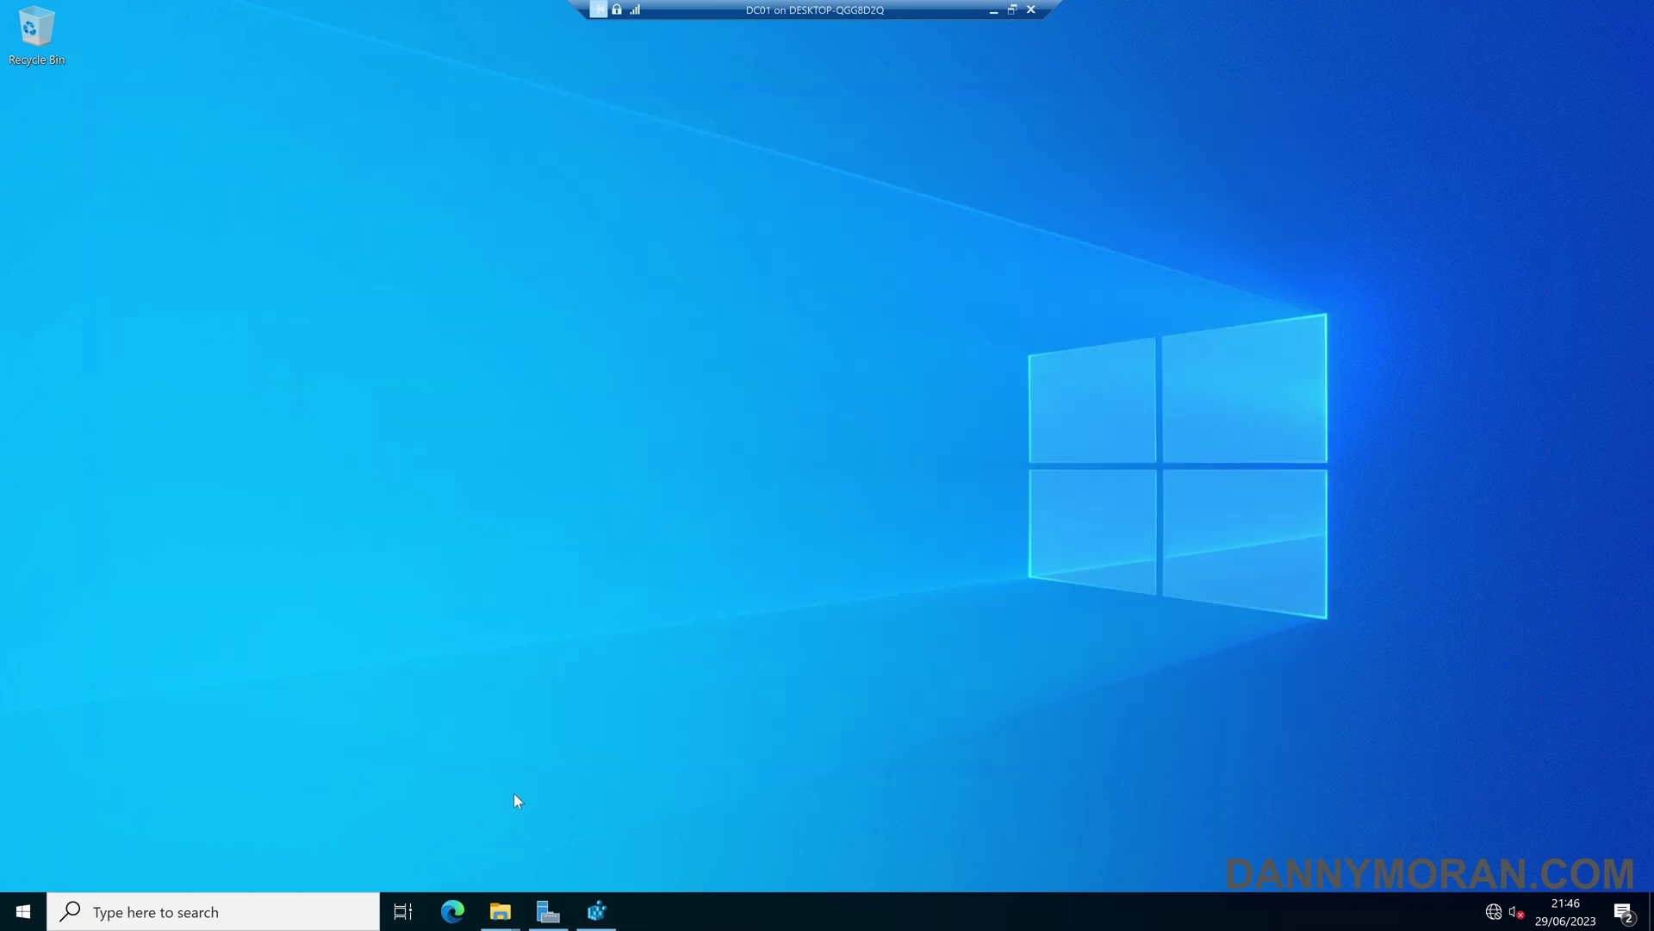
left_click(595, 909)
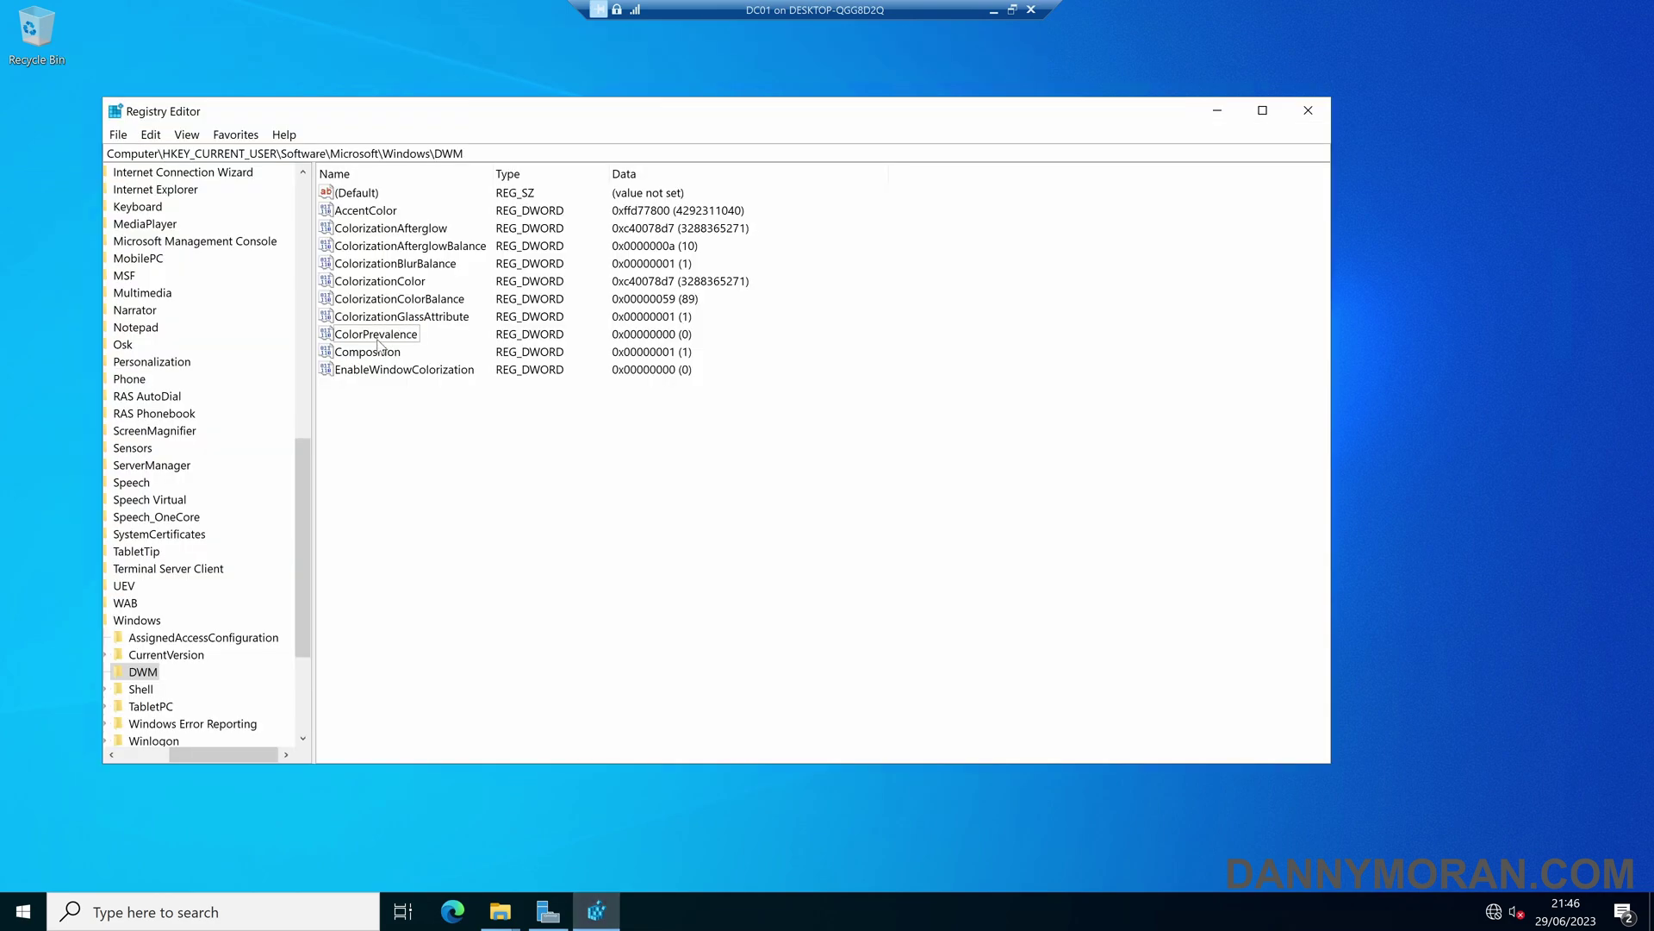
Run gpupdate /force in an admin Command Prompt, then refresh Registry Editor.
key("super")
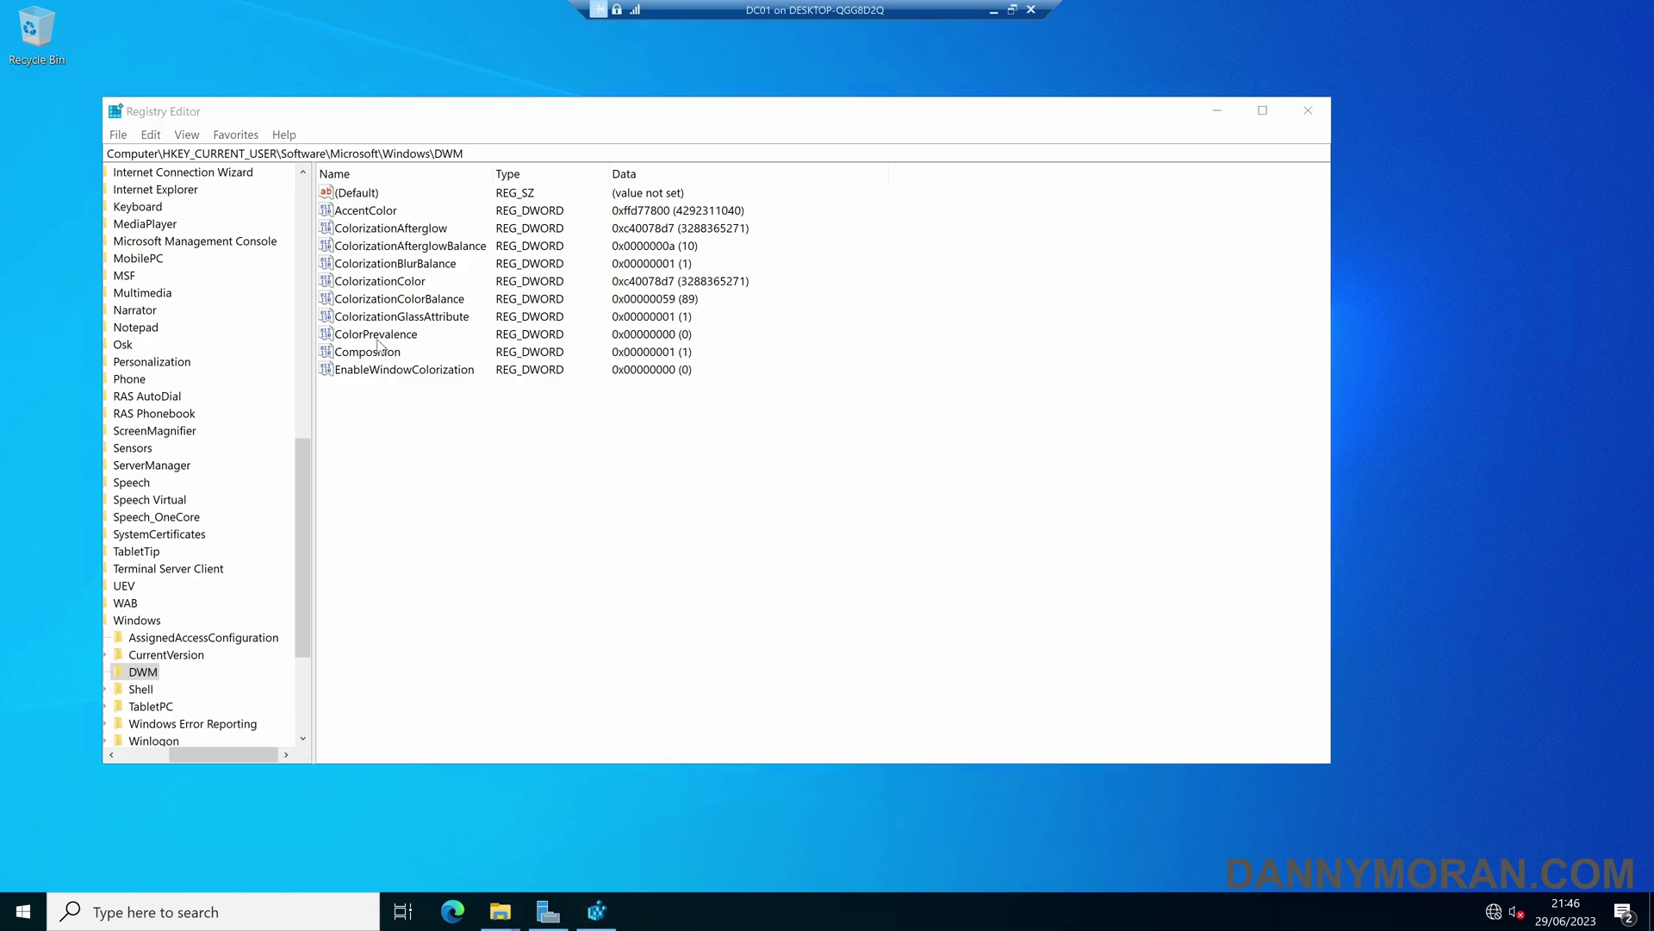
type("cmd")
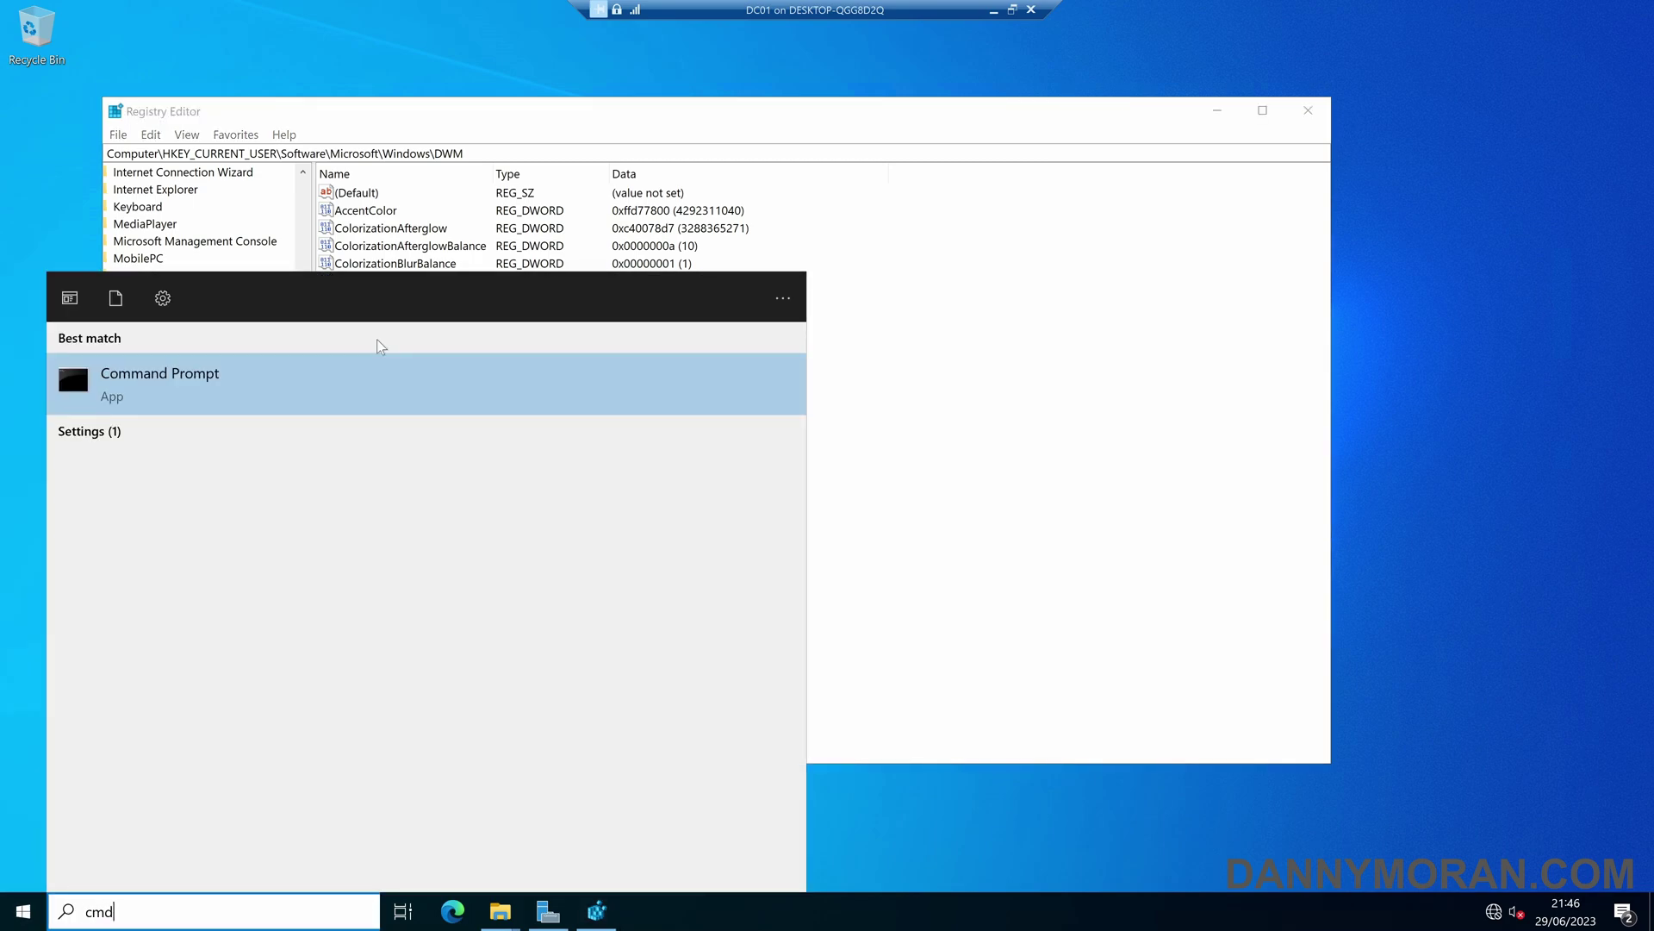
key("Return")
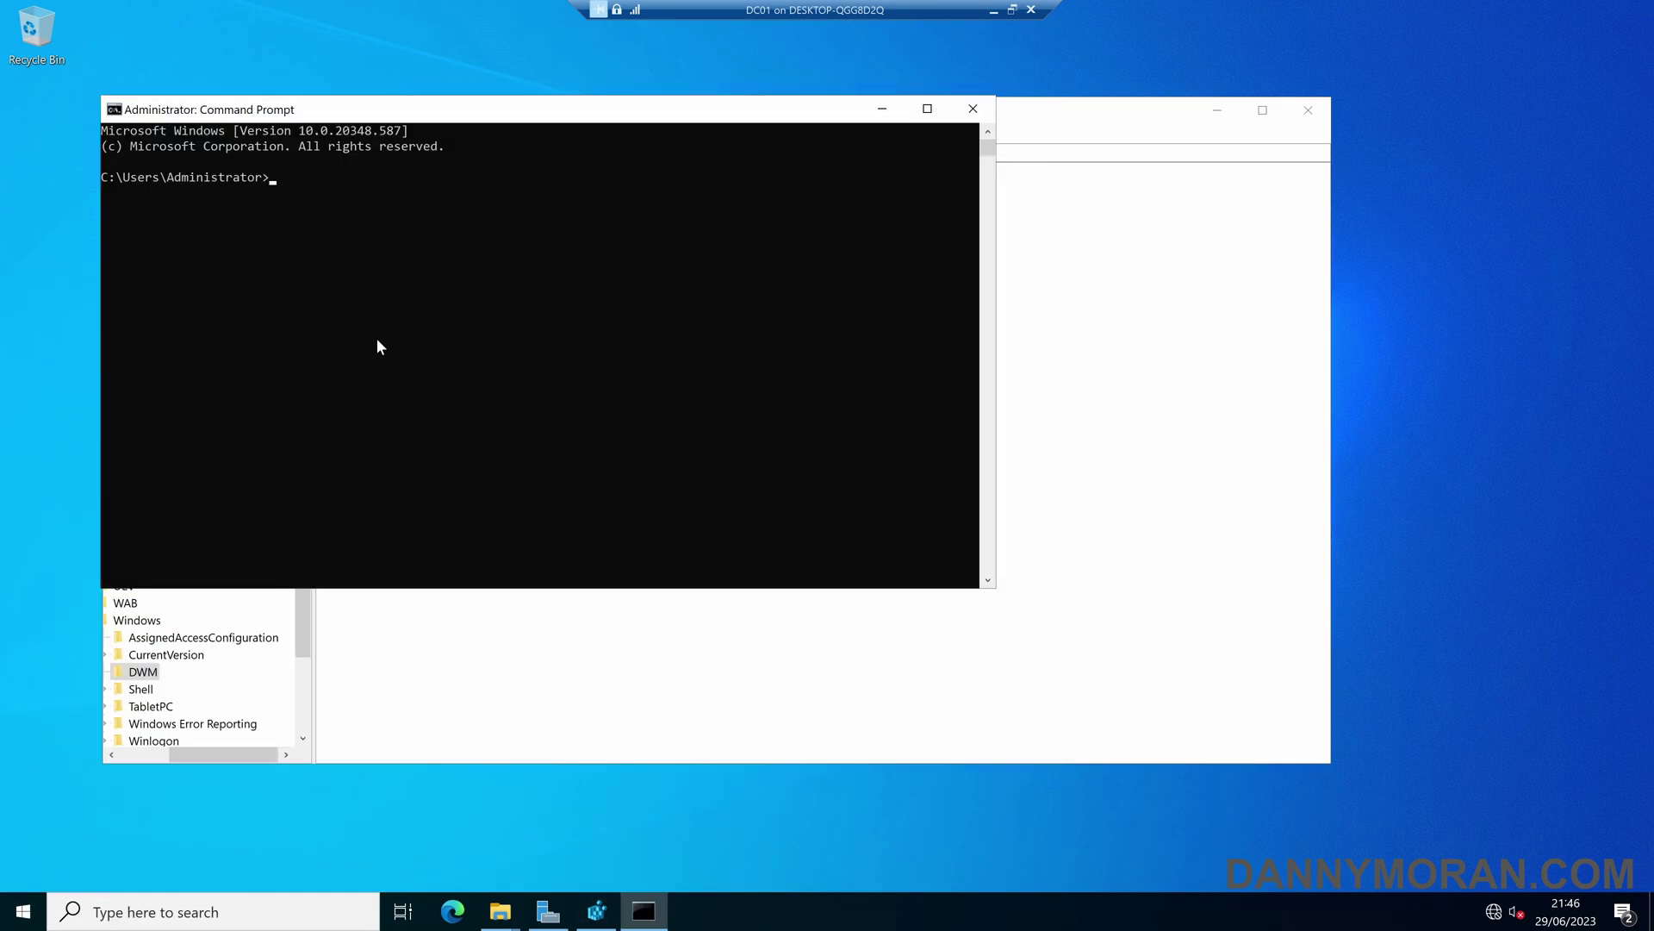
type("gpupdate /force")
key("Return")
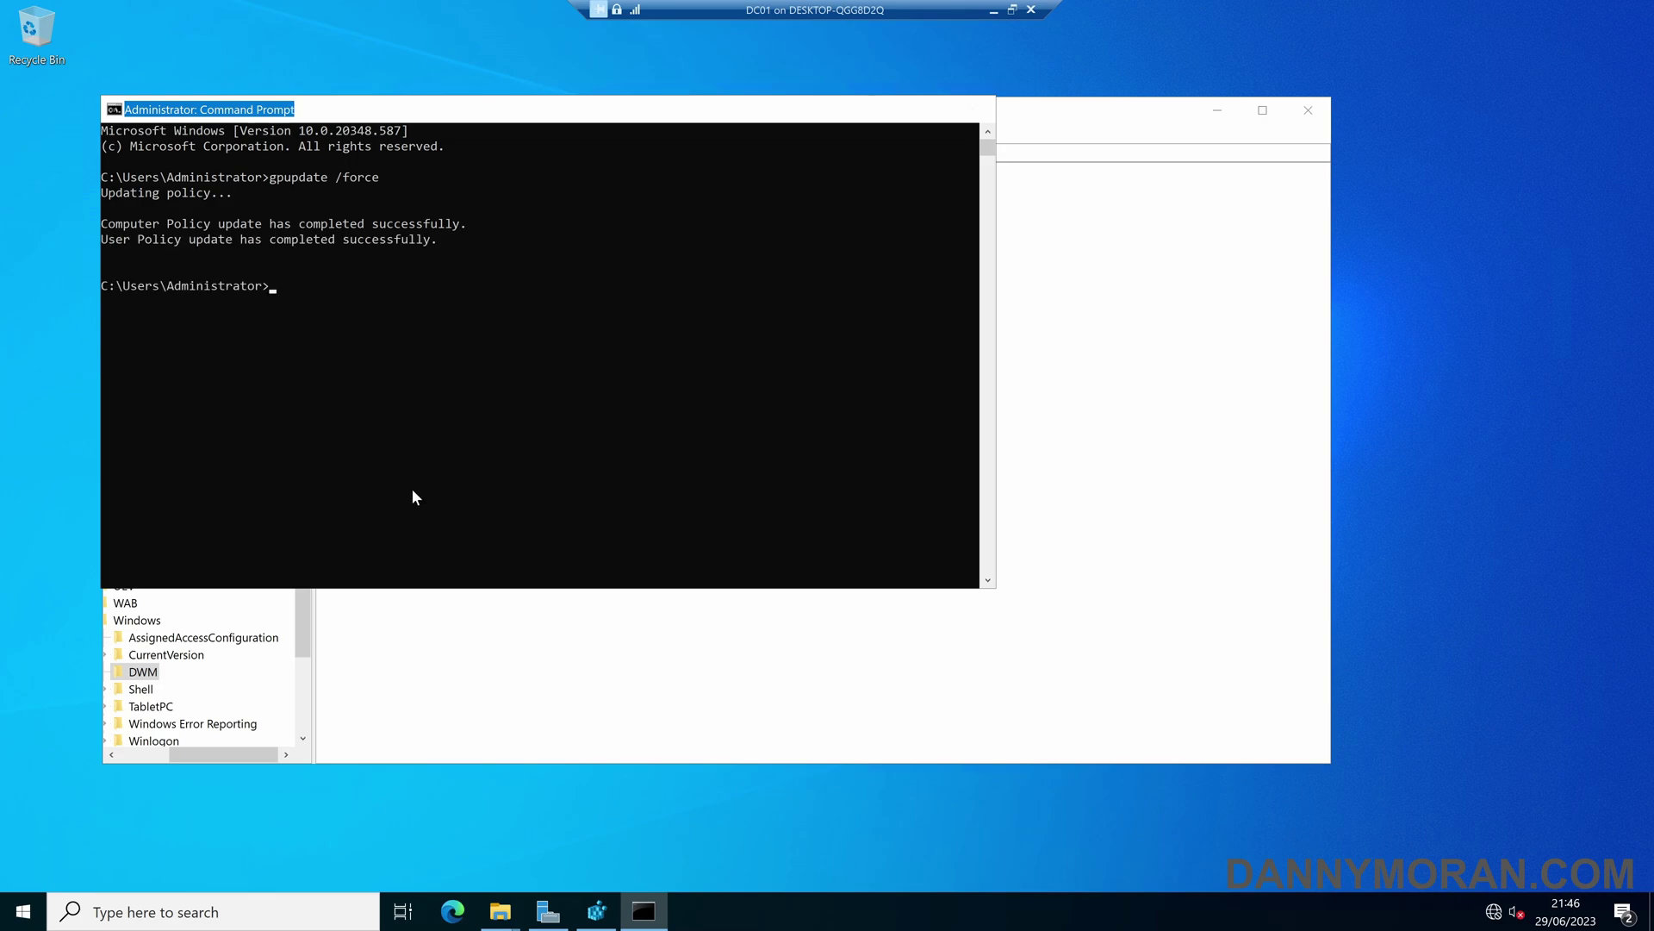
left_click(634, 653)
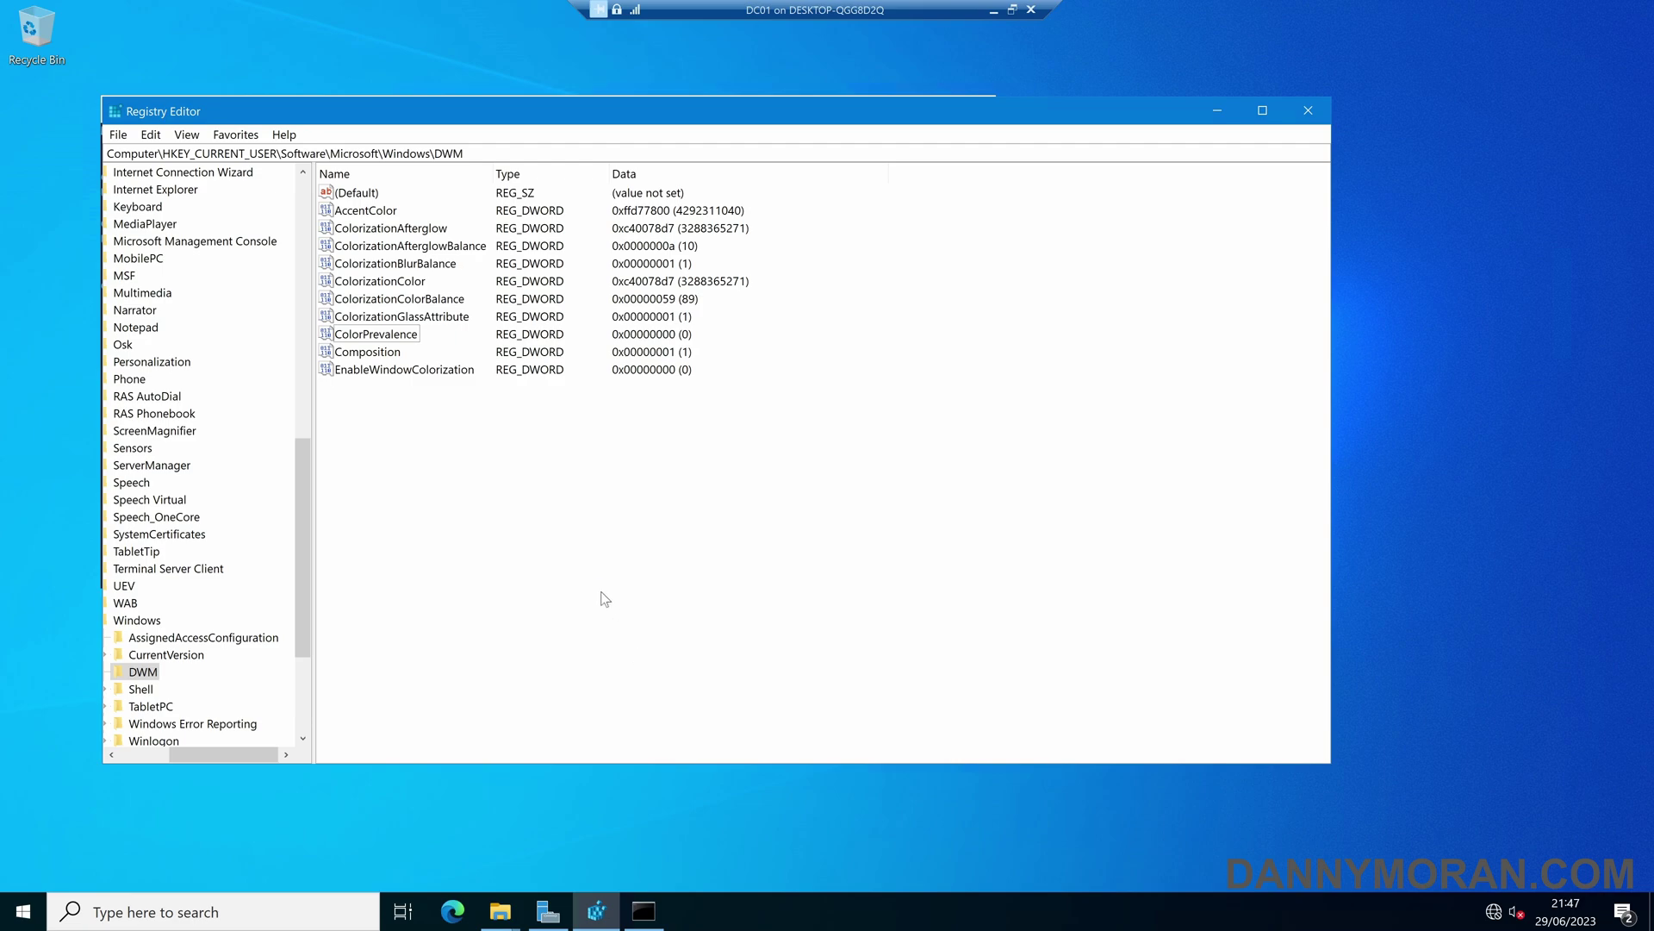
key("F5")
Confirm ColorPrevalence reads 1, then close Registry Editor and Command Prompt.
left_click(372, 336)
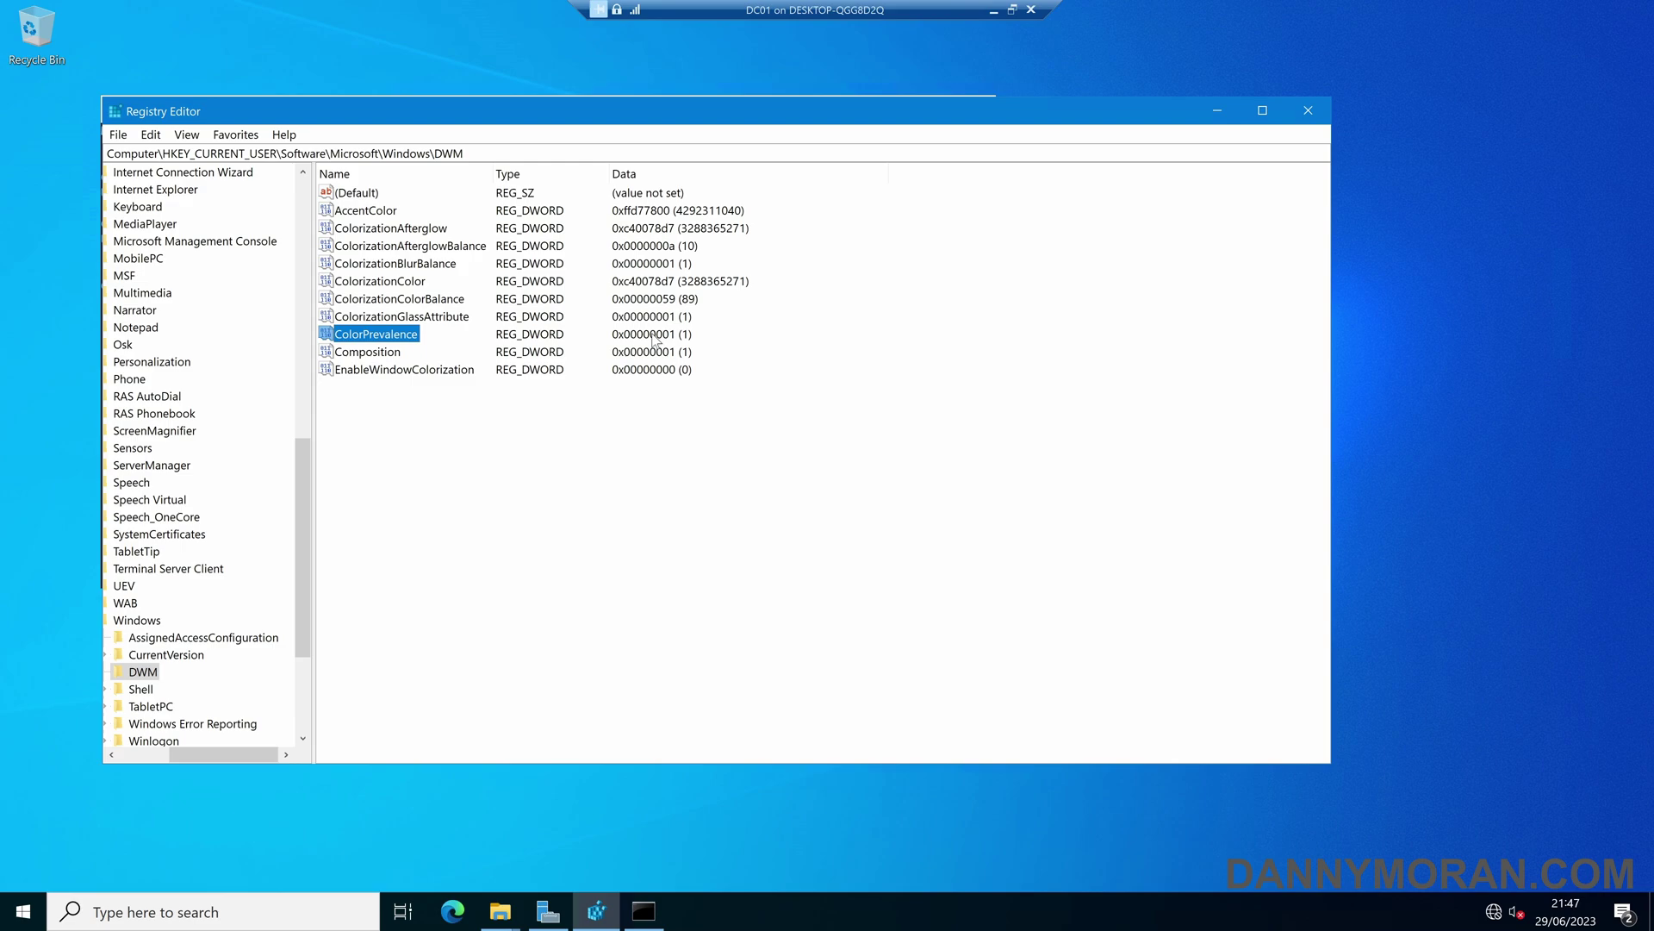
left_click(1308, 115)
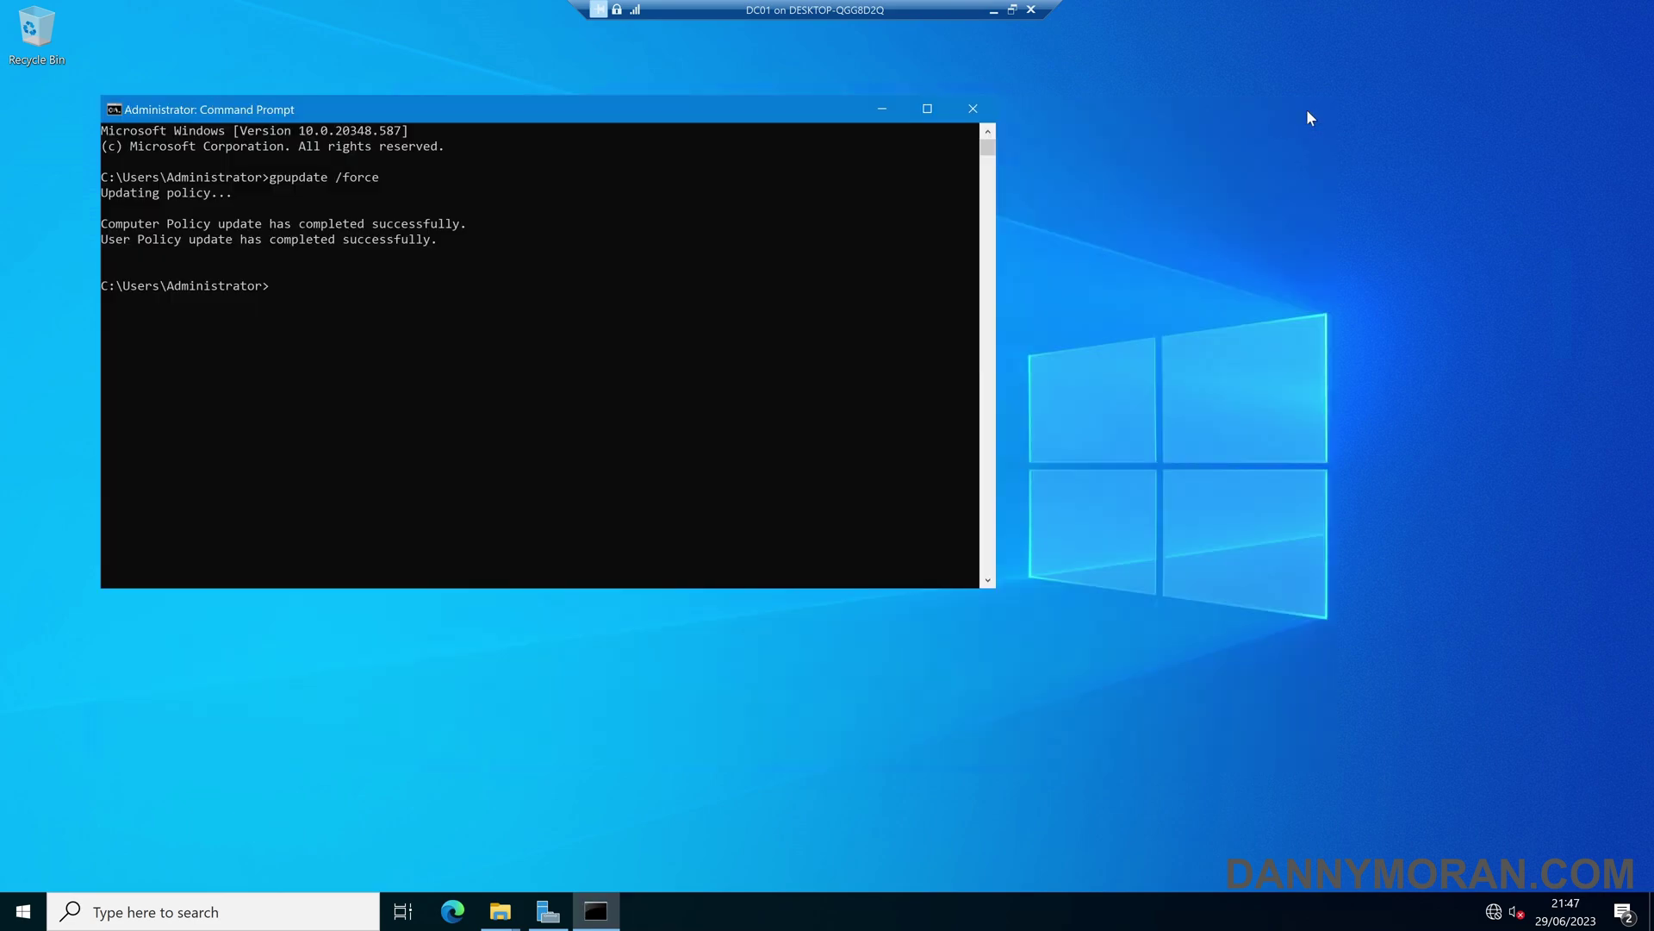
left_click(978, 112)
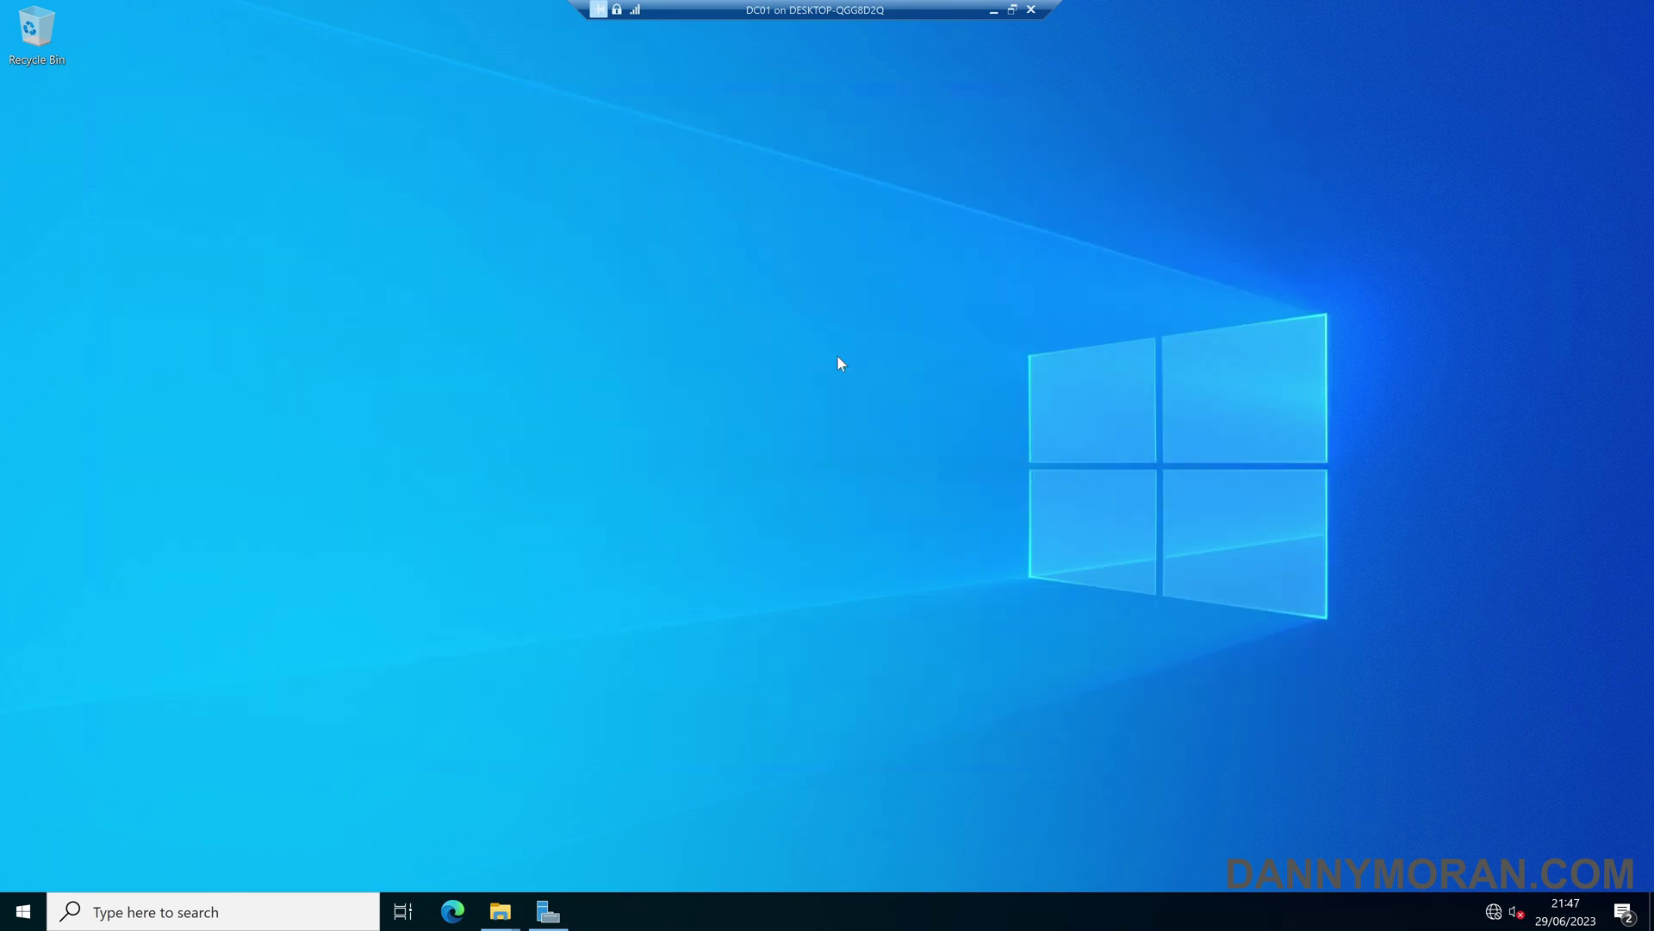
Open several This PC Explorer windows, move one to the top, and maximise then restore it.
left_click(500, 912)
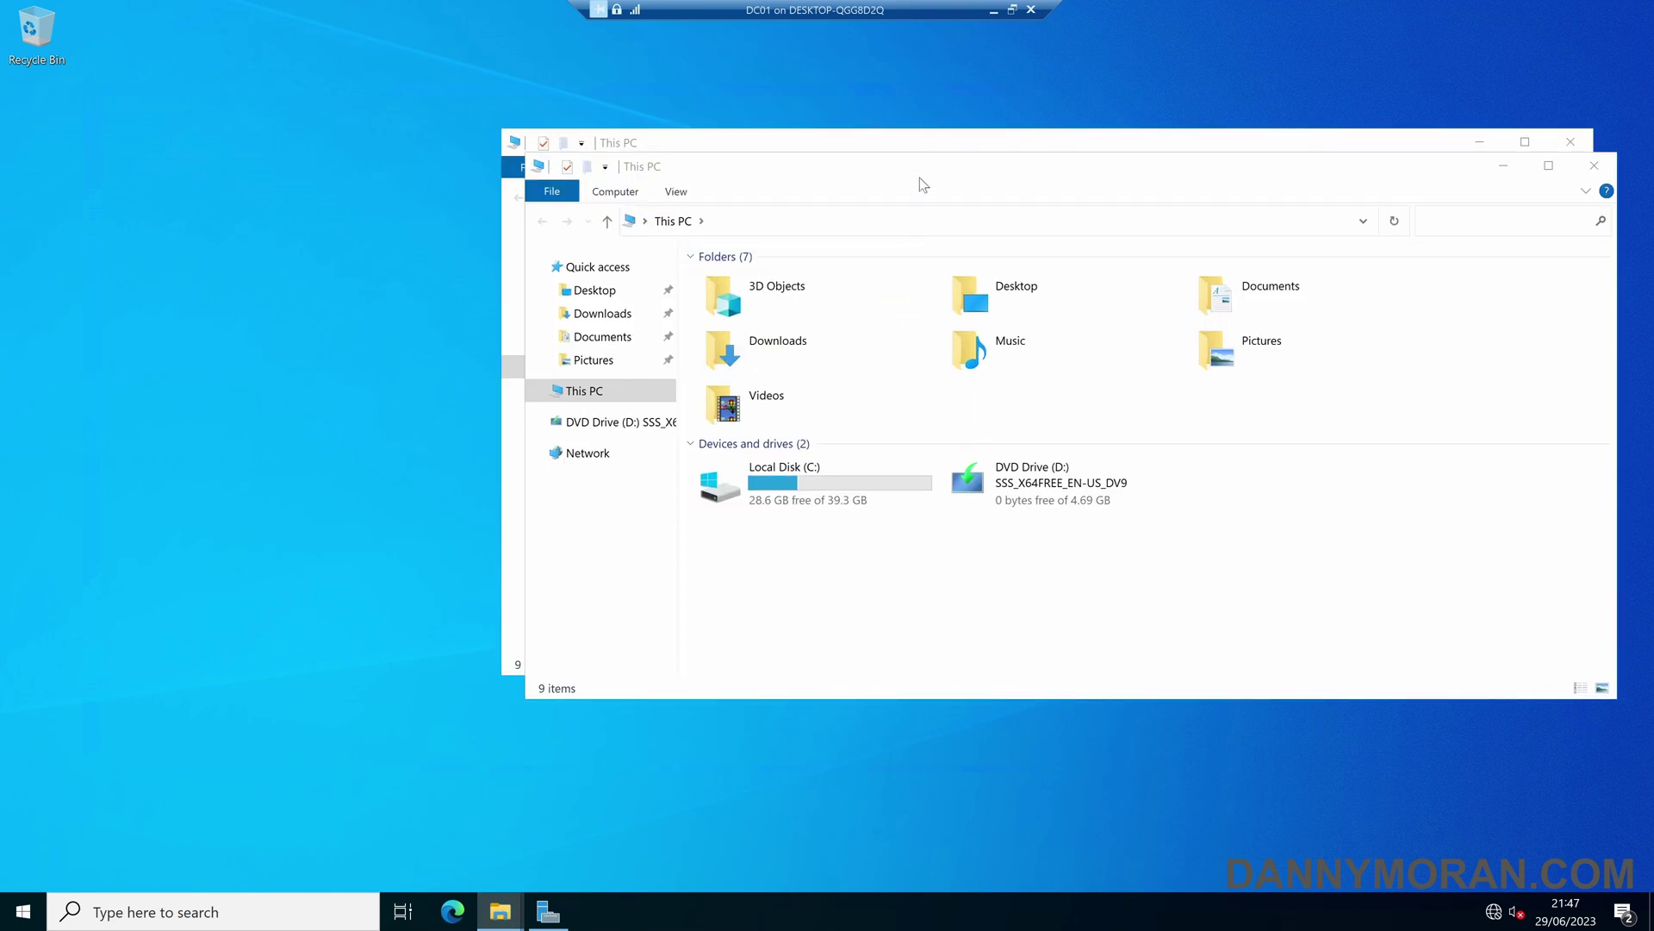
left_click_drag(919, 172, 985, 106)
middle_click(501, 912)
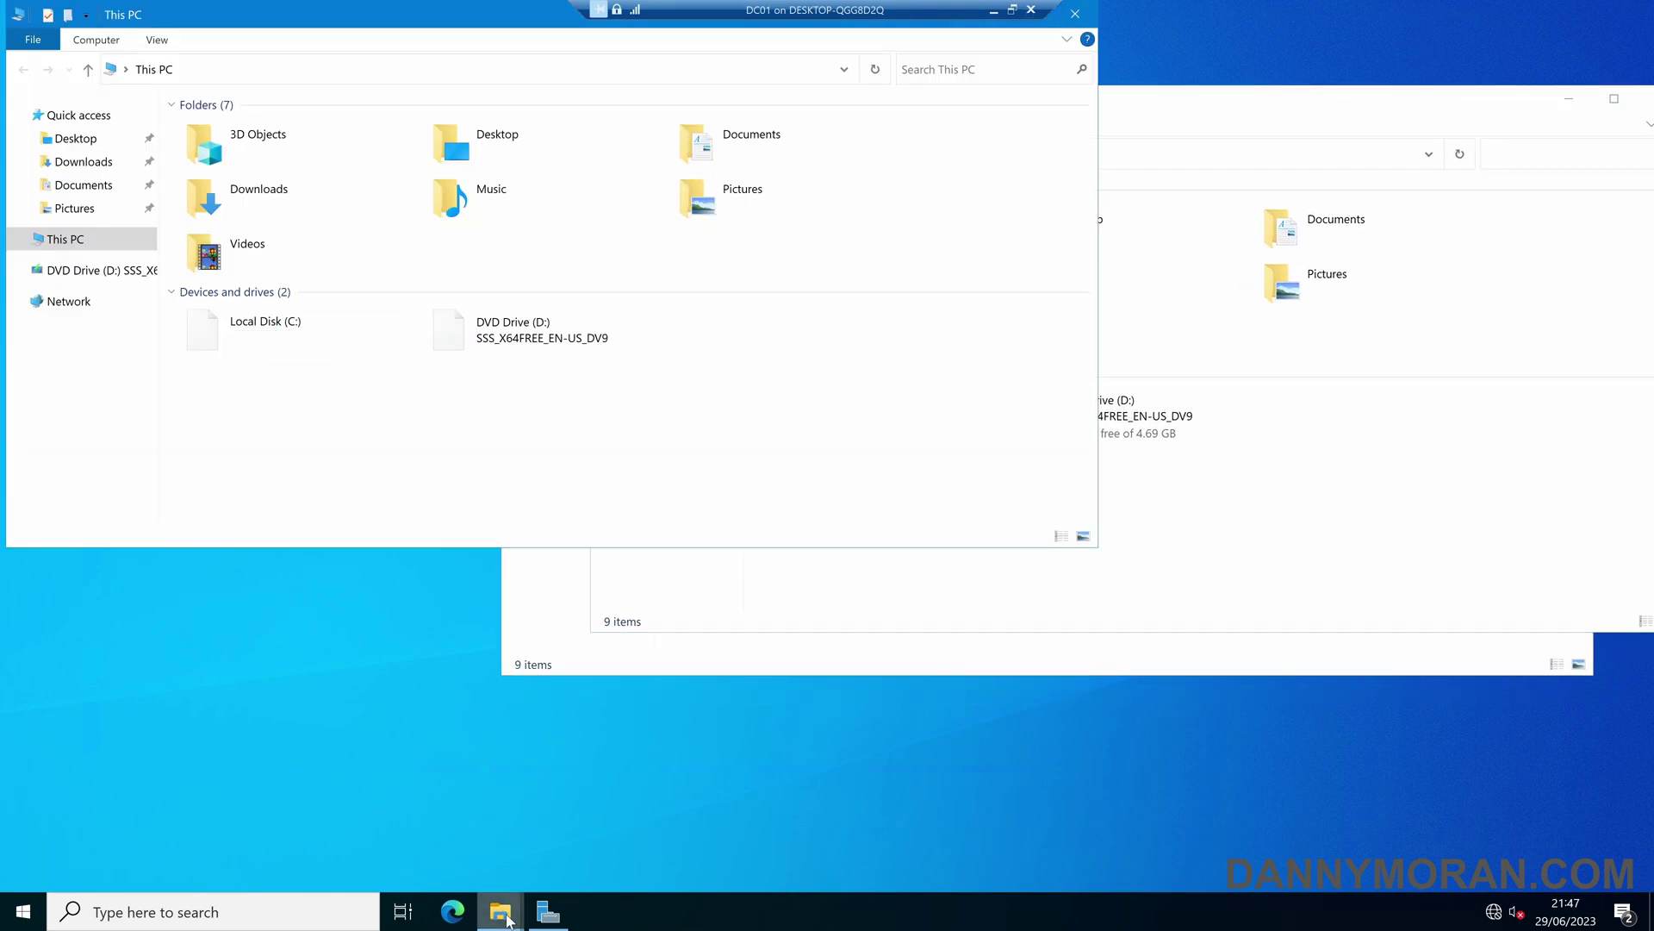
key("ctrl+n")
left_click_drag(799, 46, 1053, 8)
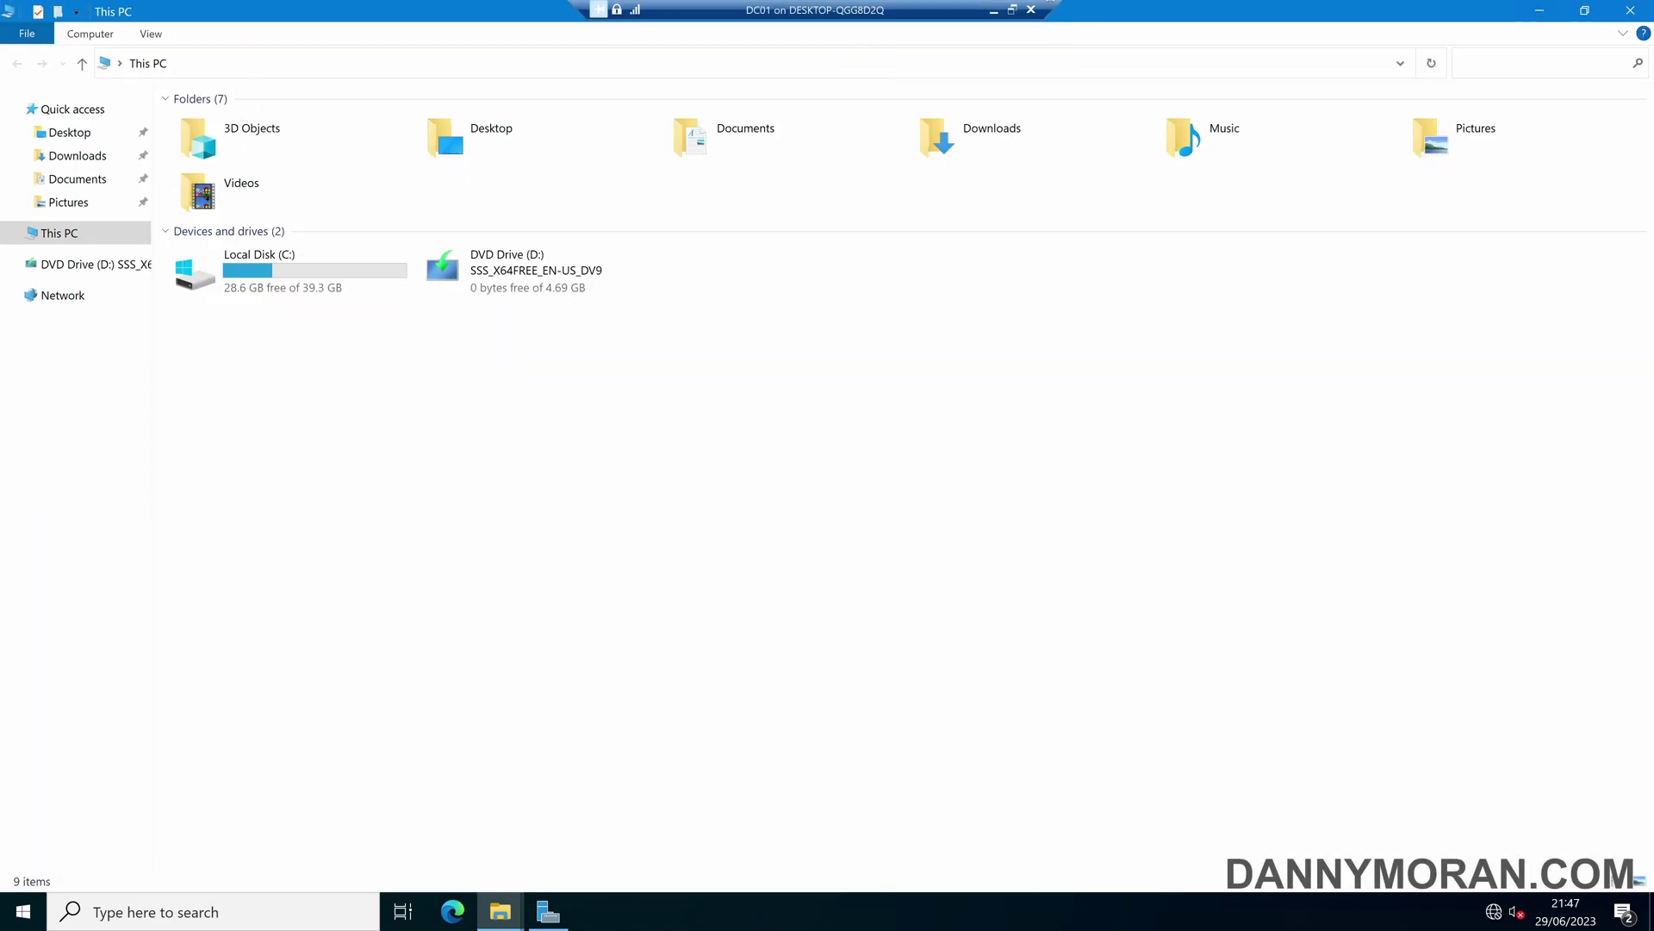
double_click(1181, 21)
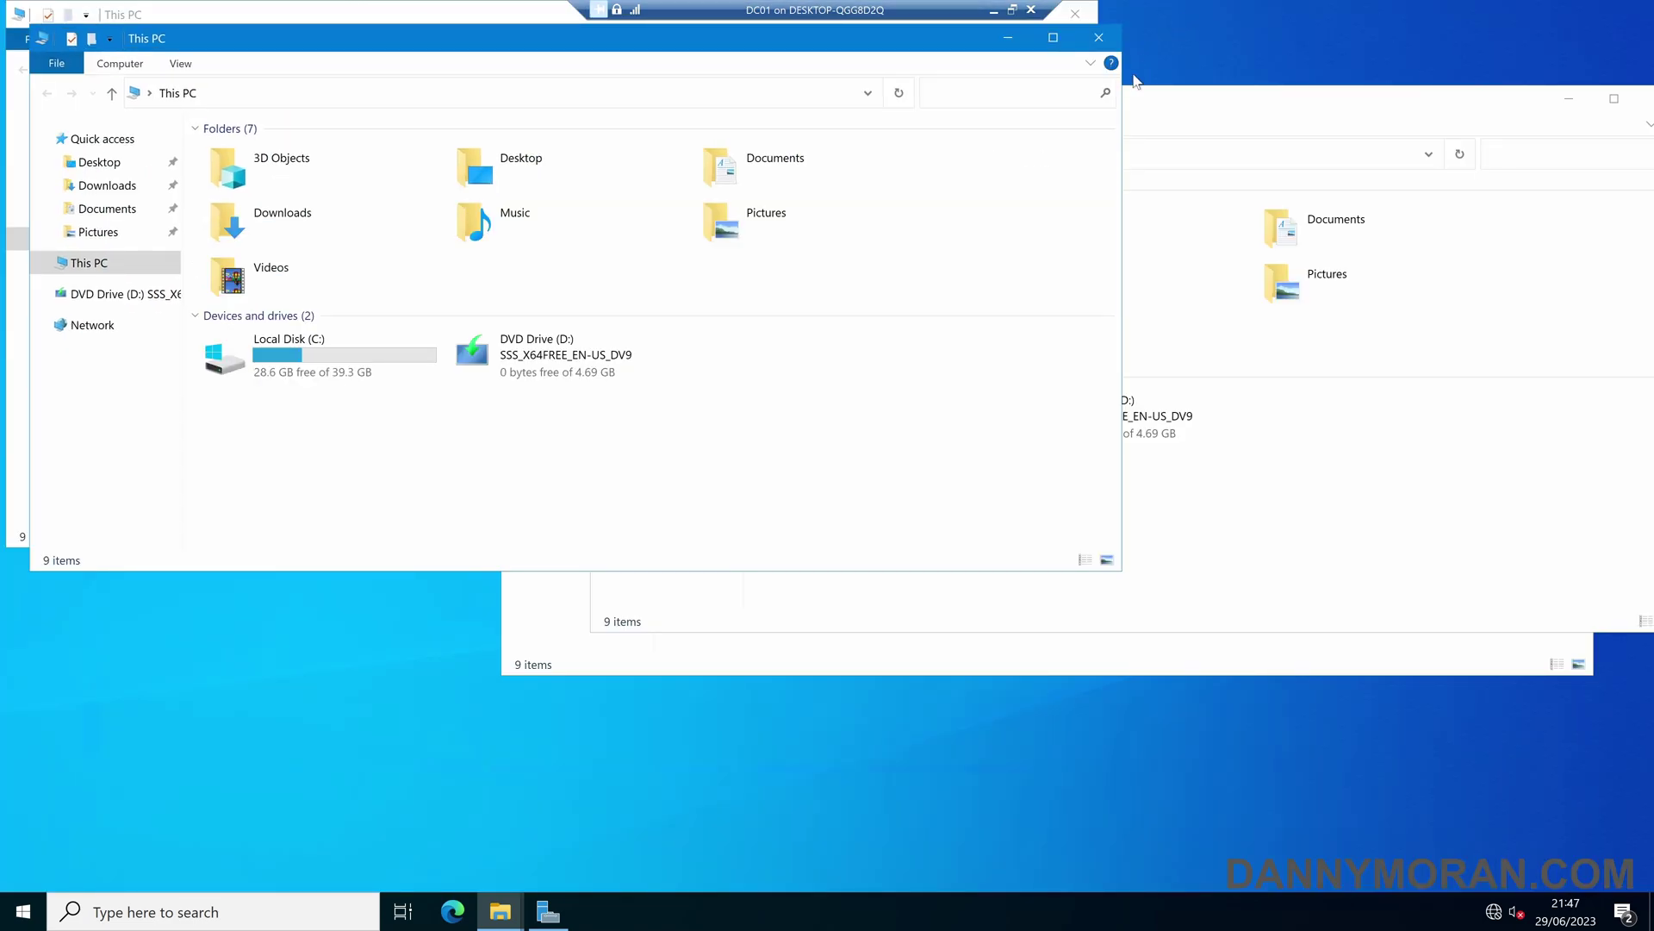